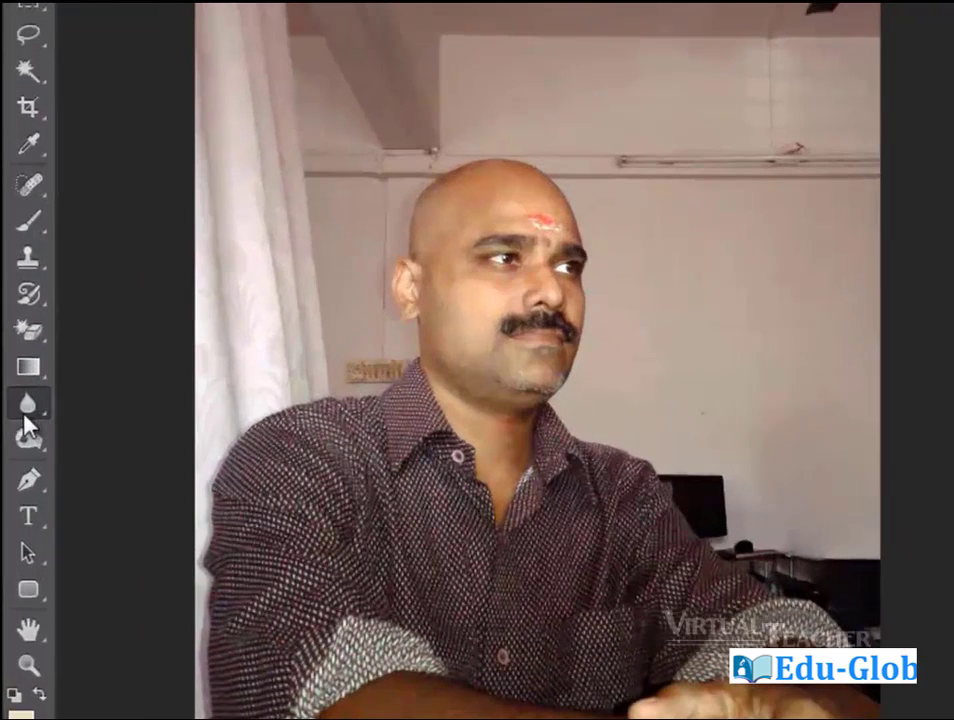
Switch to the Sharpen Tool and add an empty Layer 1 above the Background.
{"action": "right_click", "coordinate": [25, 412]}
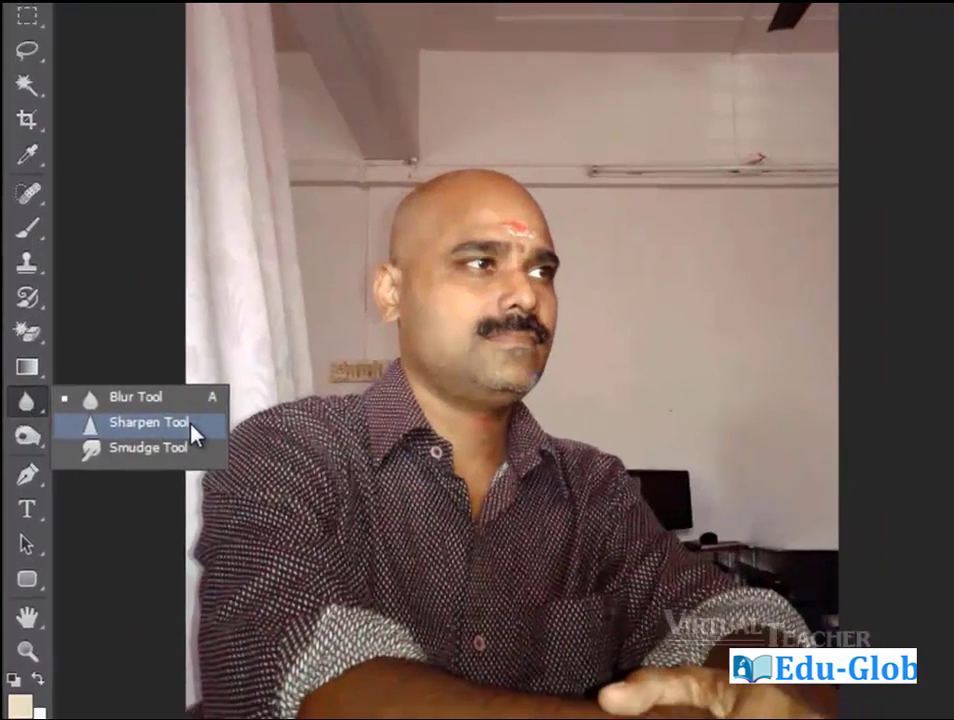
{"action": "left_click", "coordinate": [194, 432]}
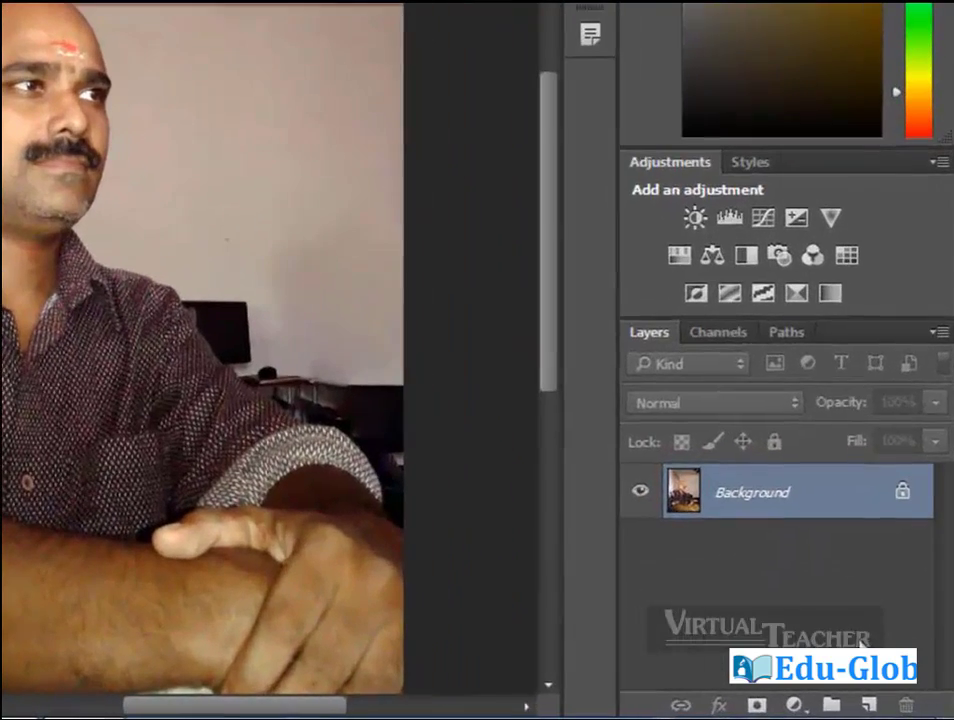
{"action": "left_click", "coordinate": [868, 703]}
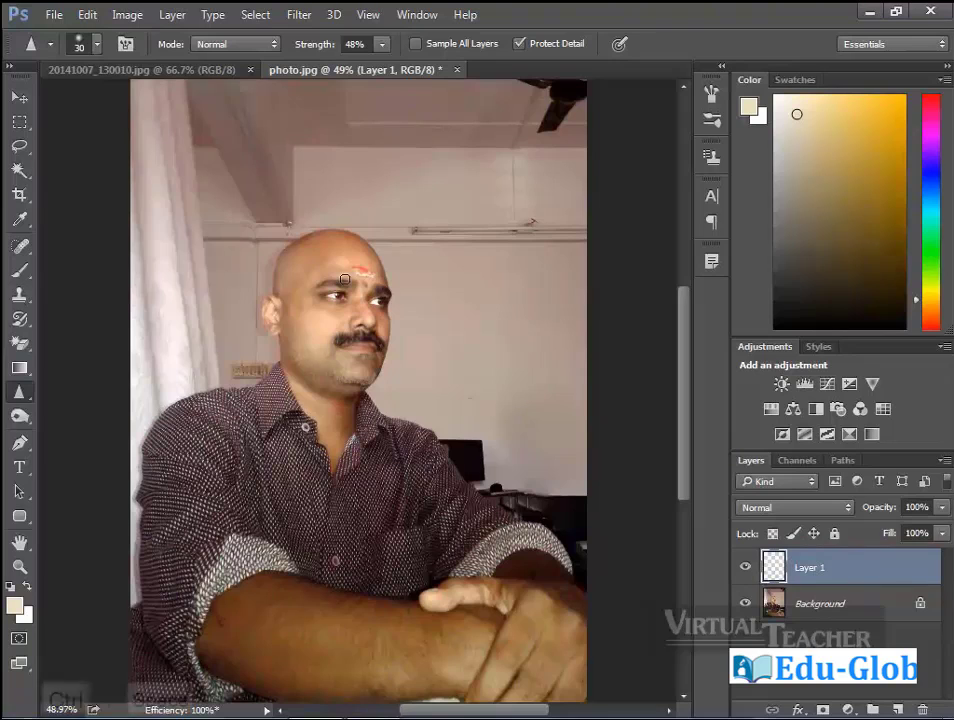
Zoom in on the man's face and resize the Sharpen brush with the bracket keys.
{"action": "left_click_drag", "start_coordinate": [313, 260], "coordinate": [413, 362]}
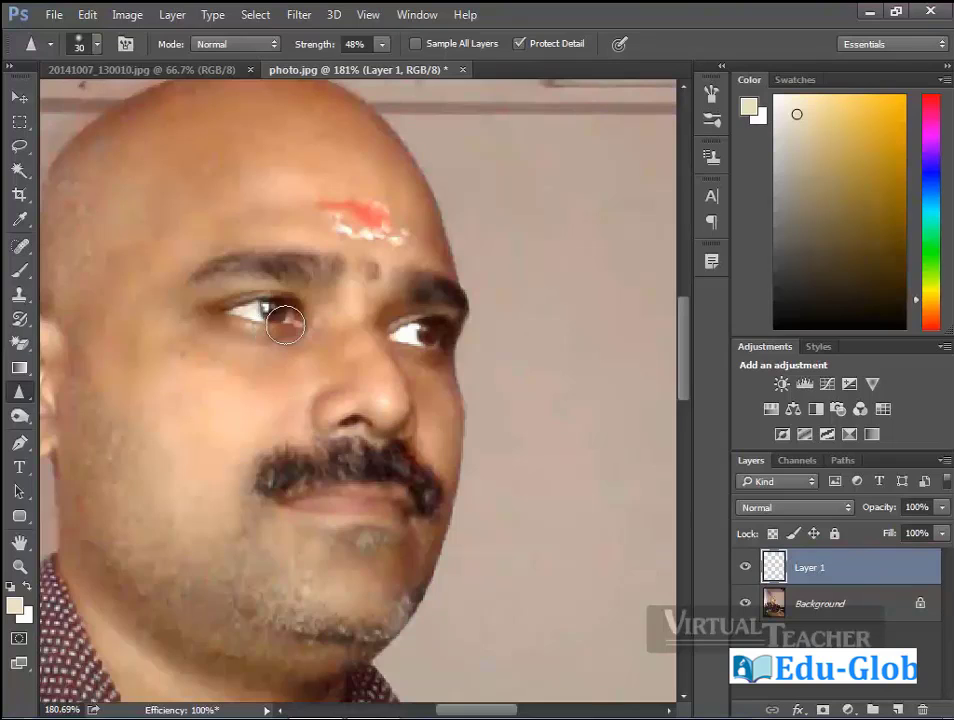
{"action": "key", "text": "bracketright"}
{"action": "key", "text": "bracketright"}
{"action": "key", "text": "bracketright"}
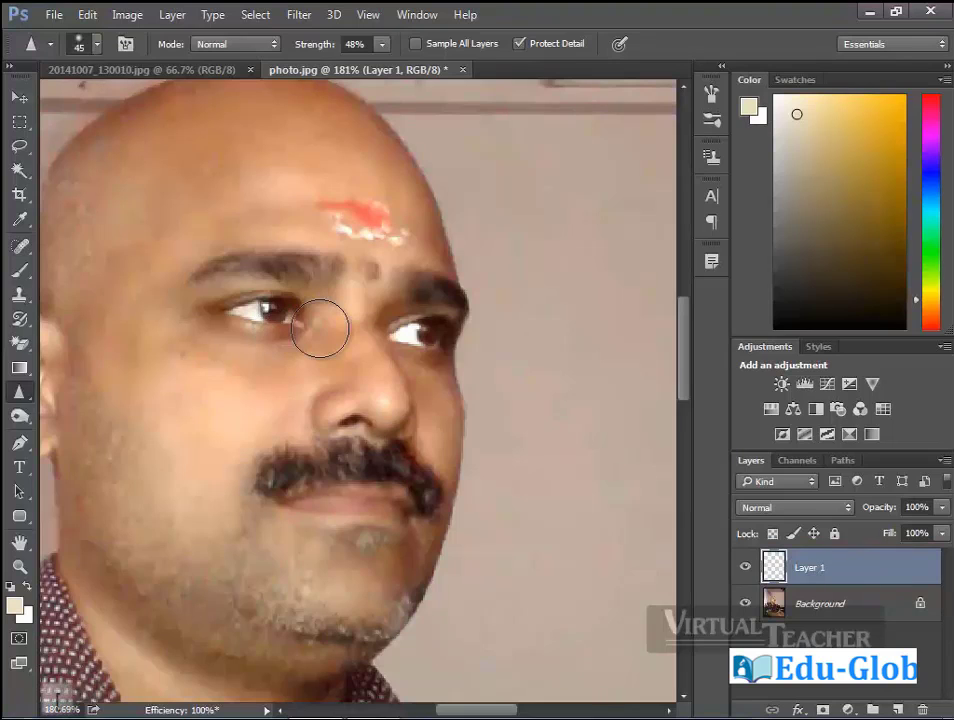
{"action": "key", "text": "bracketleft"}
{"action": "key", "text": "bracketleft"}
{"action": "key", "text": "bracketleft"}
{"action": "key", "text": "bracketleft"}
{"action": "key", "text": "bracketleft"}
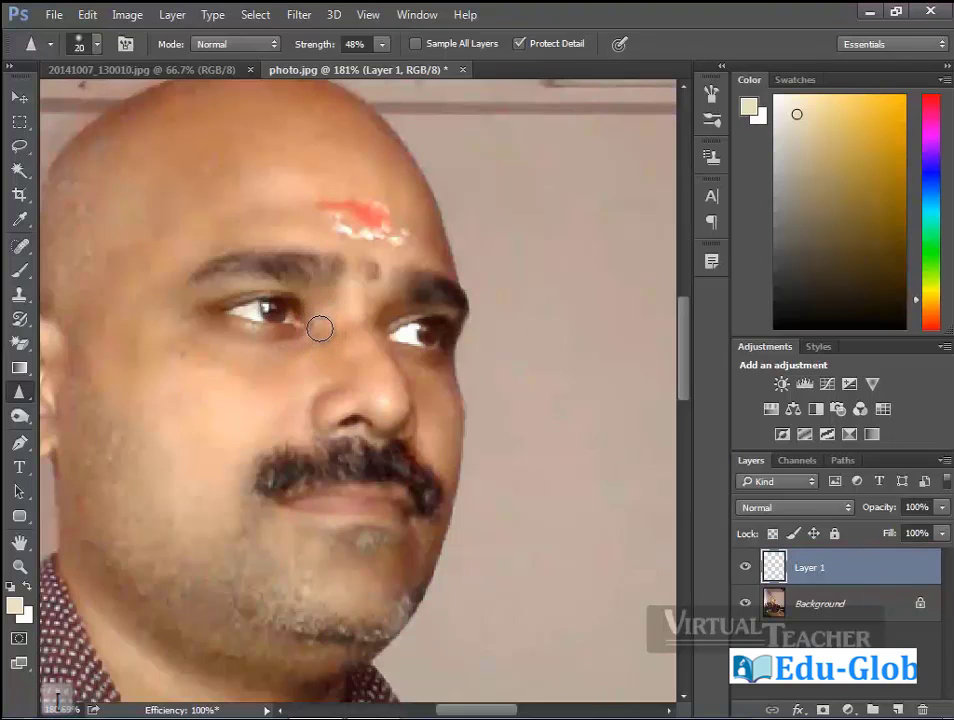
{"action": "key", "text": "bracketright"}
{"action": "key", "text": "bracketright"}
{"action": "key", "text": "bracketright"}
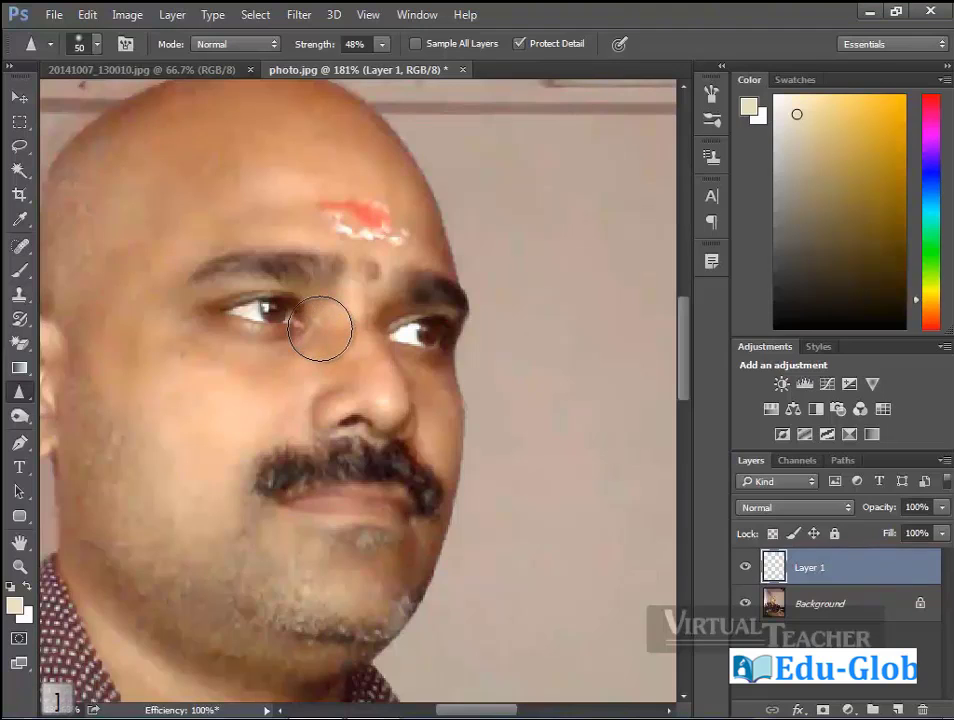
{"action": "key", "text": "bracketright"}
{"action": "key", "text": "bracketright"}
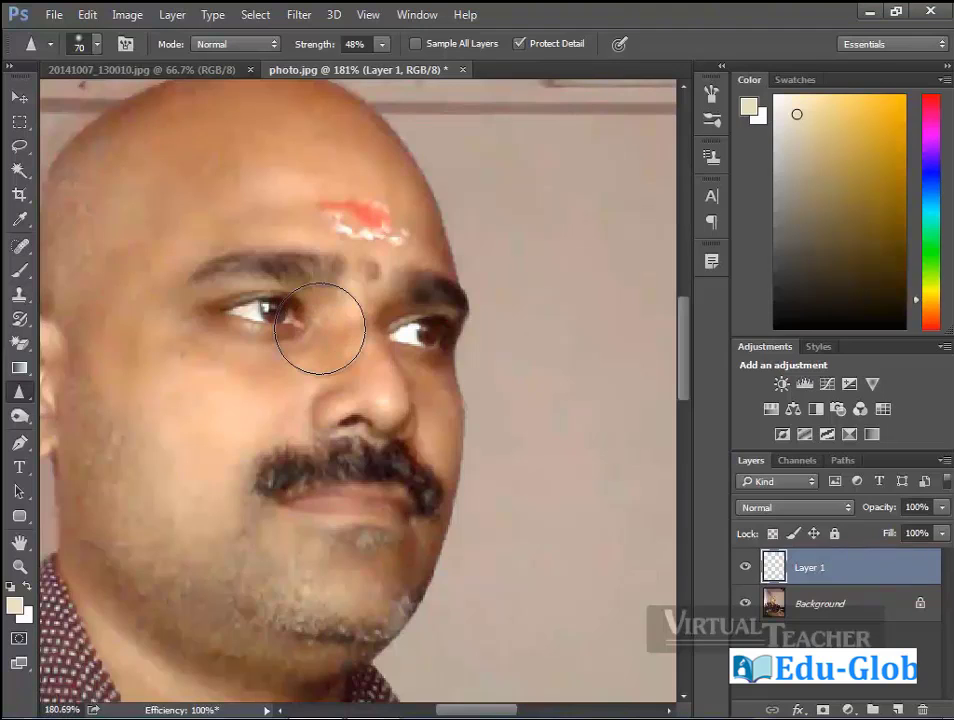
{"action": "left_click", "coordinate": [78, 42]}
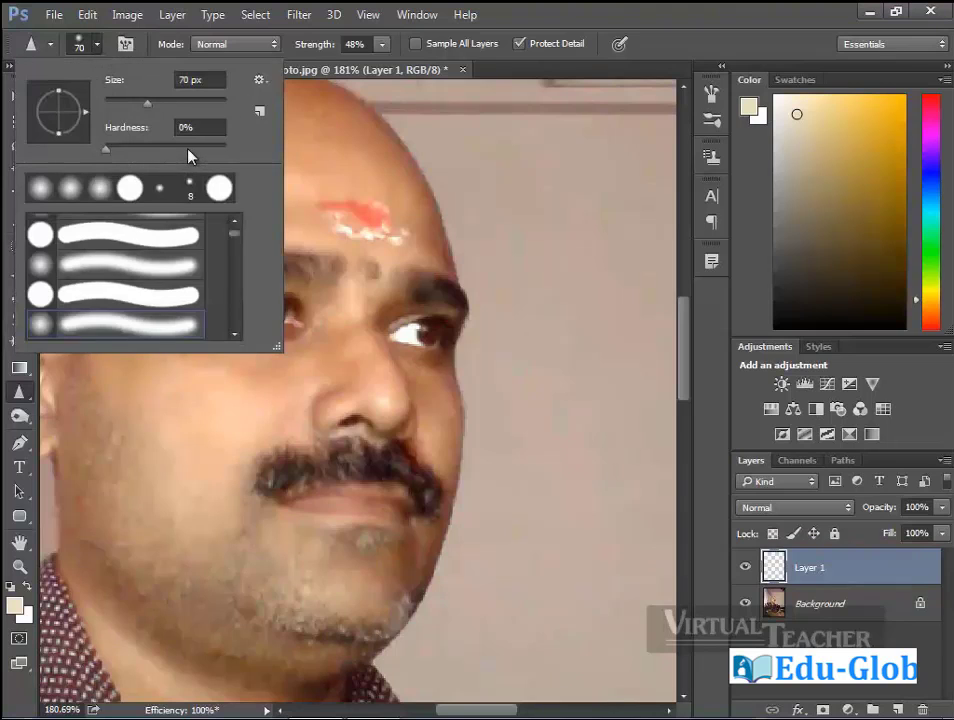
{"action": "mouse_move", "coordinate": [240, 243]}
{"action": "left_mouse_down"}
{"action": "mouse_move", "coordinate": [238, 313]}
{"action": "mouse_move", "coordinate": [240, 281]}
{"action": "left_mouse_up"}
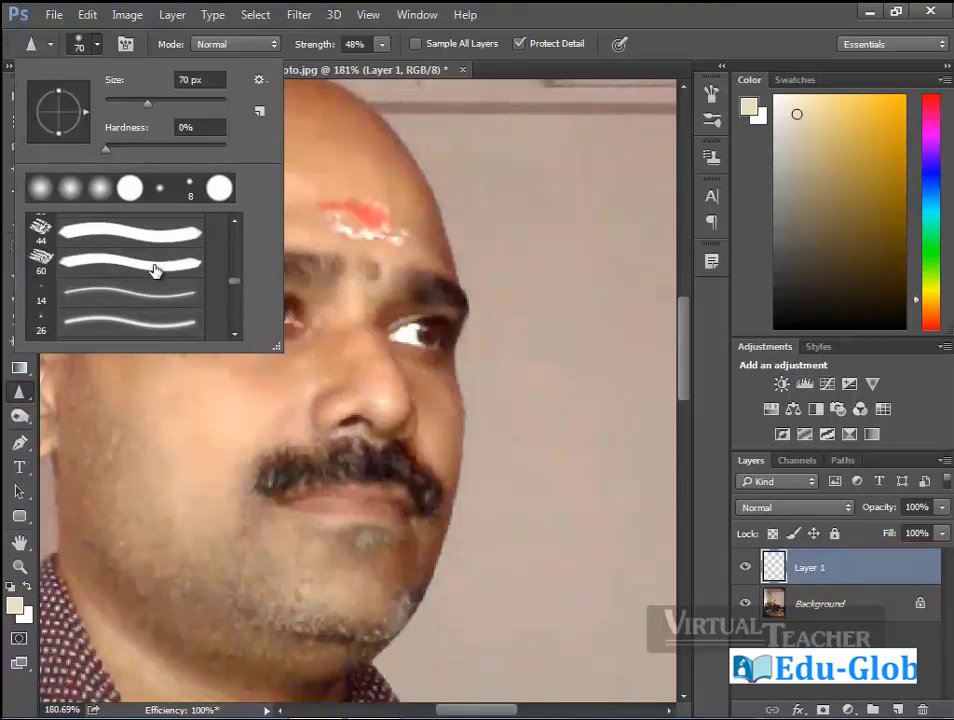
{"action": "left_click", "coordinate": [370, 198]}
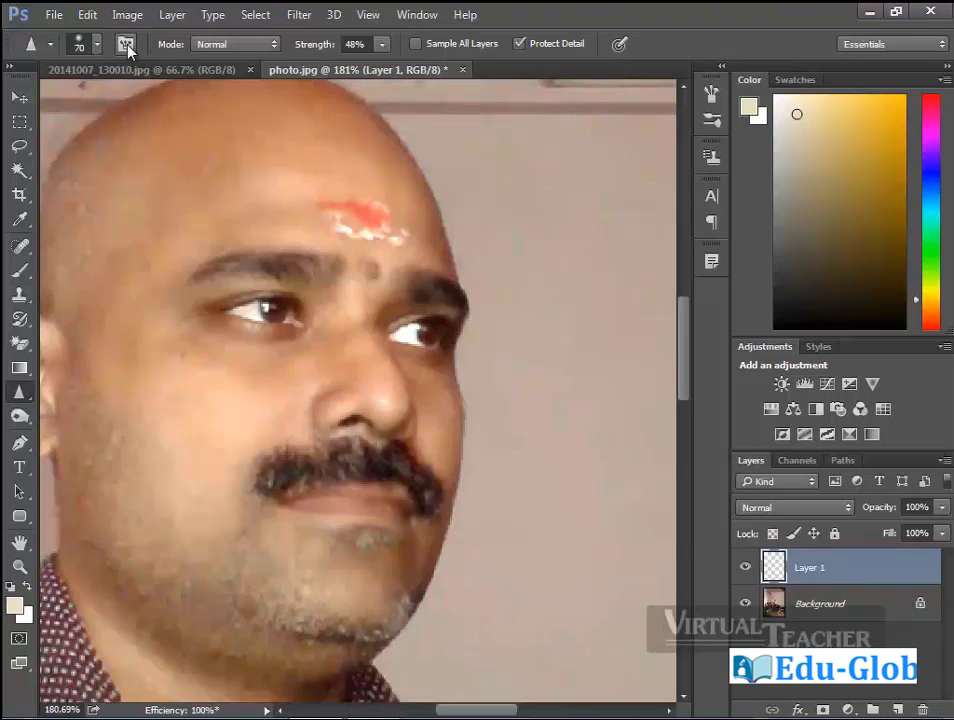
{"action": "left_click", "coordinate": [126, 45]}
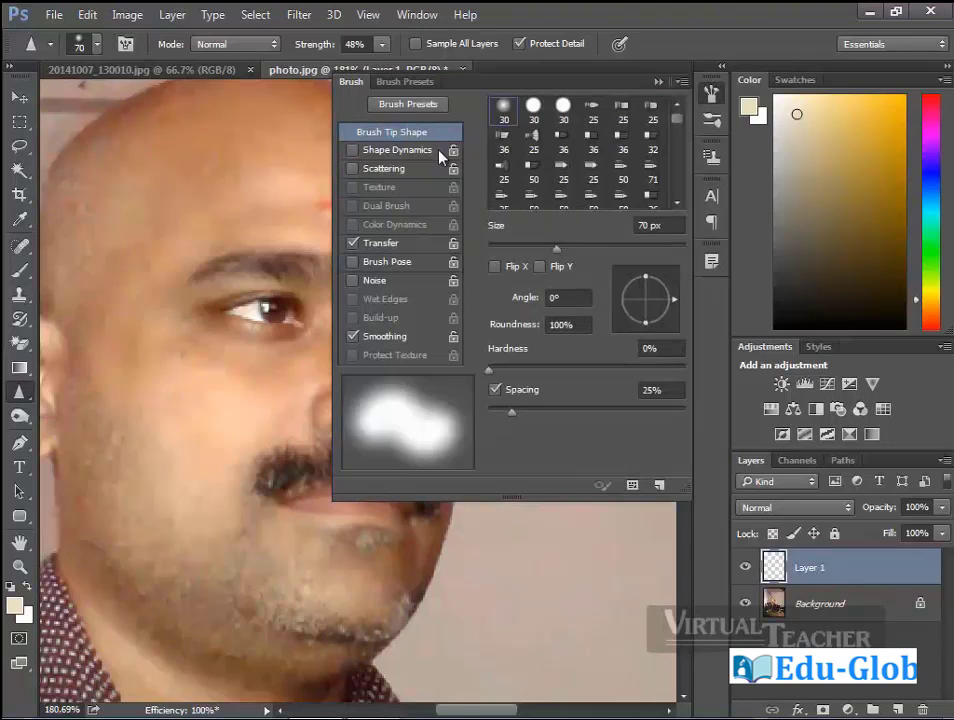
{"action": "left_click", "coordinate": [660, 82]}
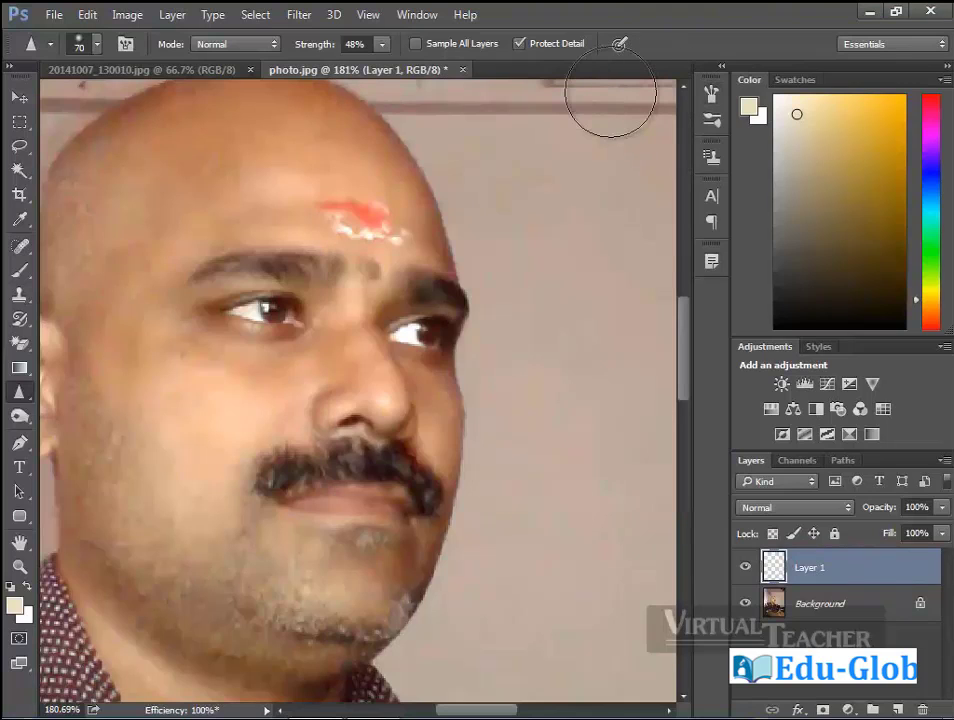
{"action": "left_click", "coordinate": [272, 45]}
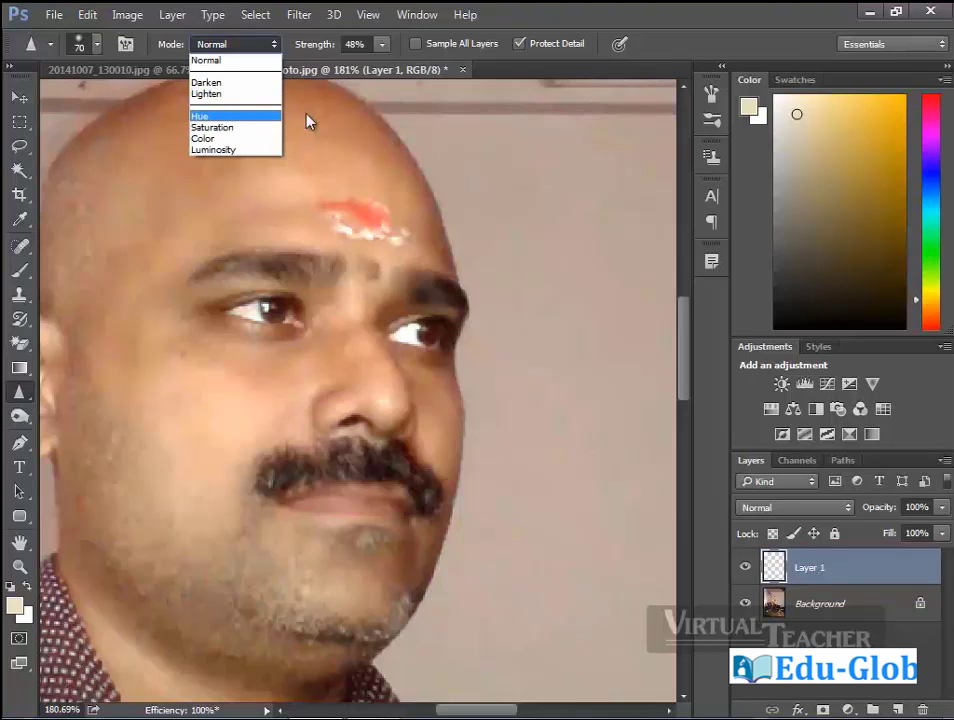
Leave the Sharpen mode on Normal and settle its Strength slider at 46%.
{"action": "left_click", "coordinate": [410, 112]}
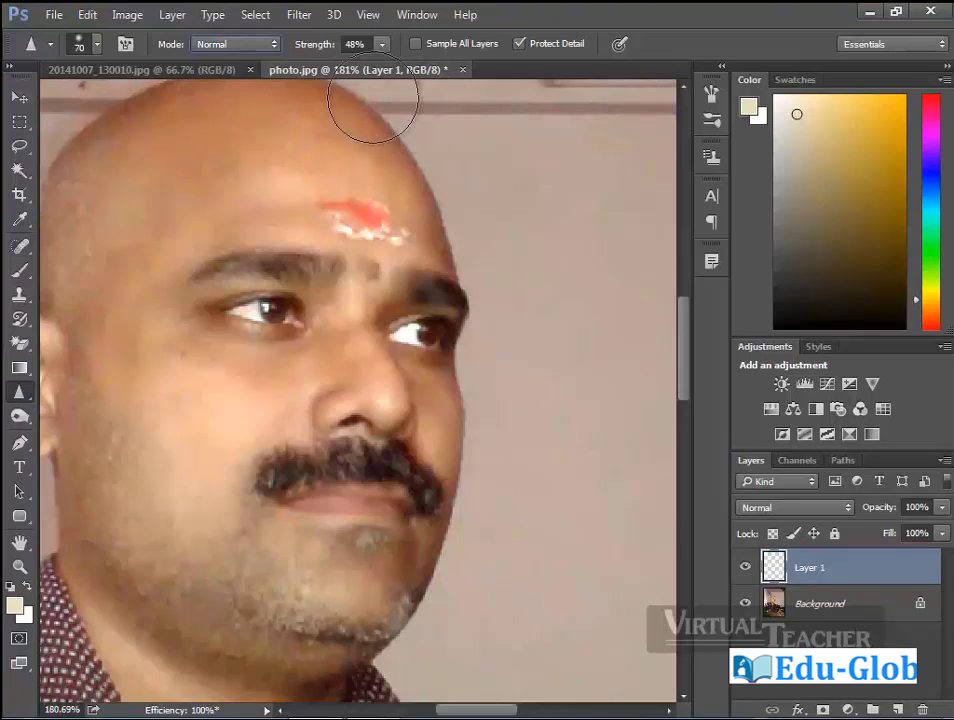
{"action": "left_click", "coordinate": [381, 44]}
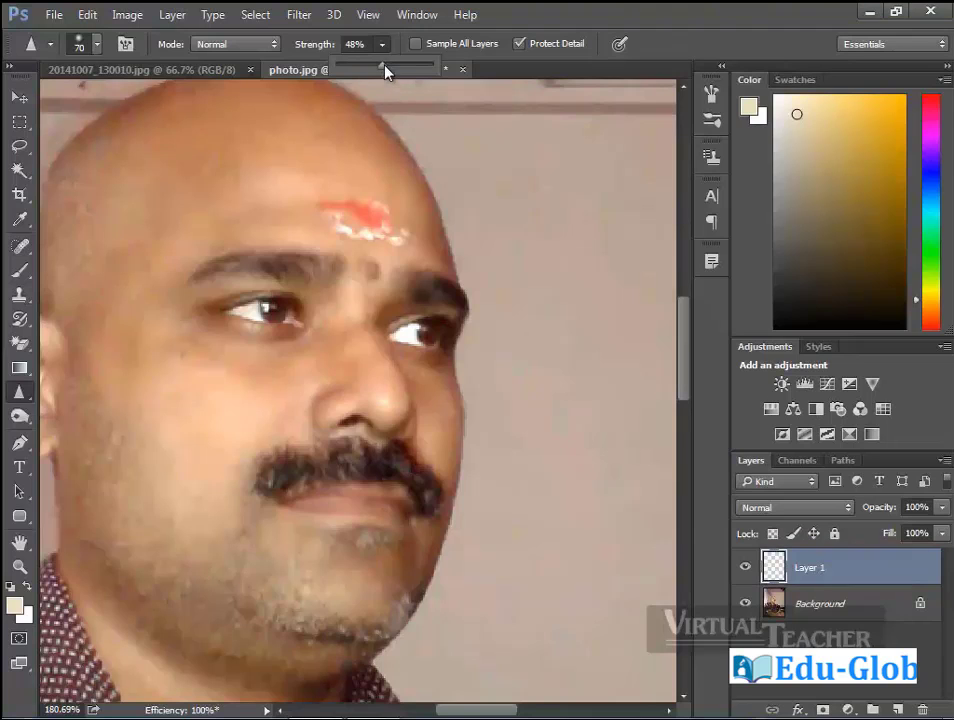
{"action": "left_click_drag", "start_coordinate": [386, 72], "coordinate": [460, 72]}
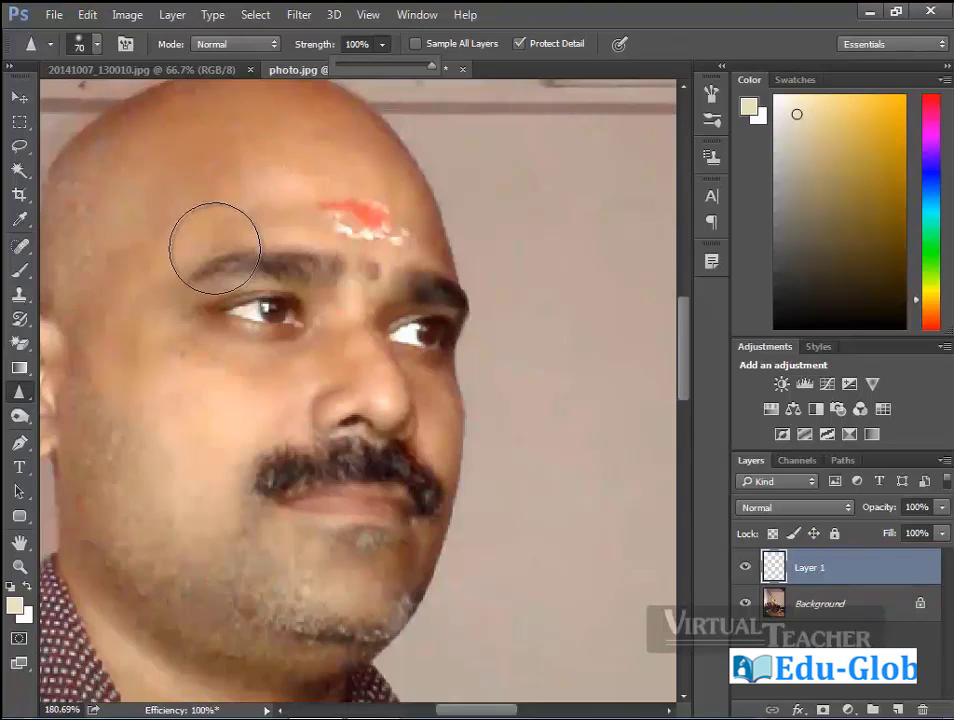
{"action": "key", "text": "0"}
{"action": "key", "text": "1"}
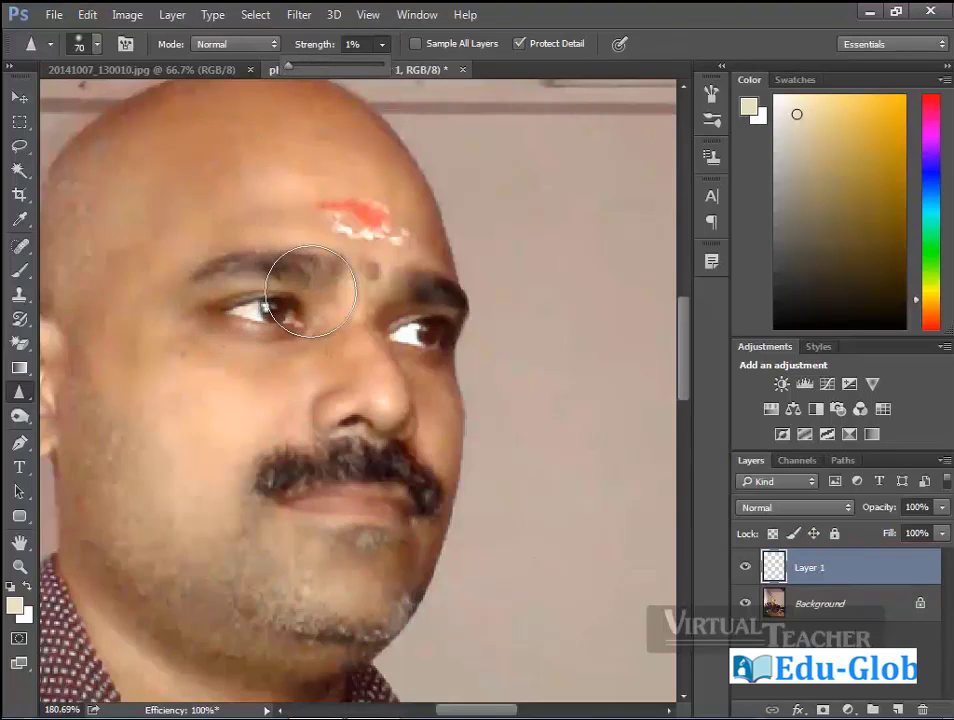
{"action": "left_click_drag", "start_coordinate": [288, 66], "coordinate": [388, 50]}
{"action": "left_click", "coordinate": [384, 44]}
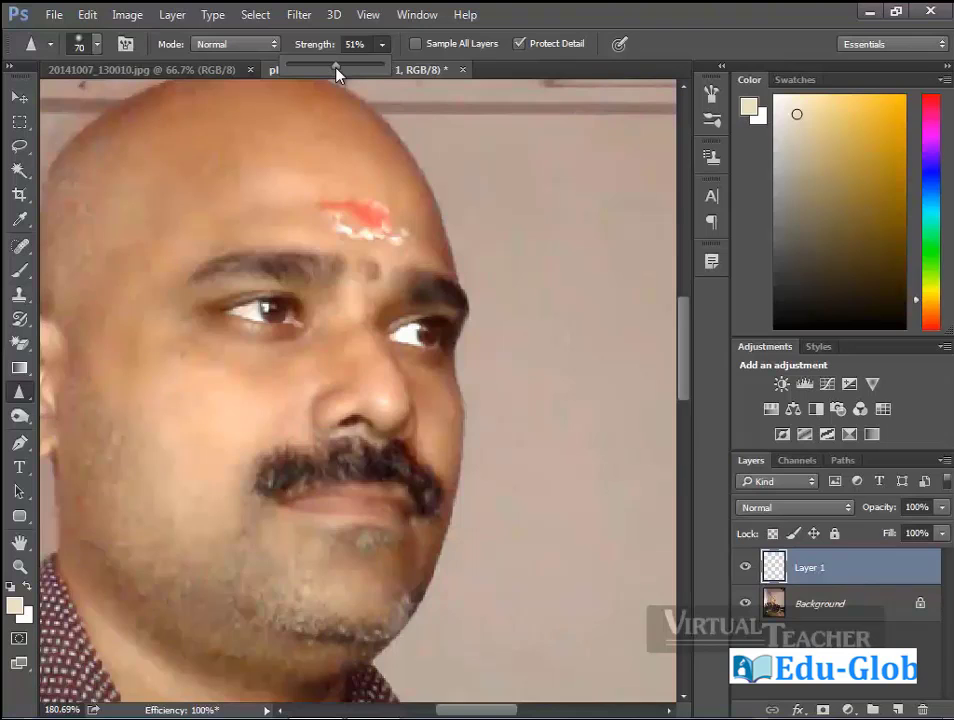
{"action": "left_click_drag", "start_coordinate": [336, 73], "coordinate": [331, 73]}
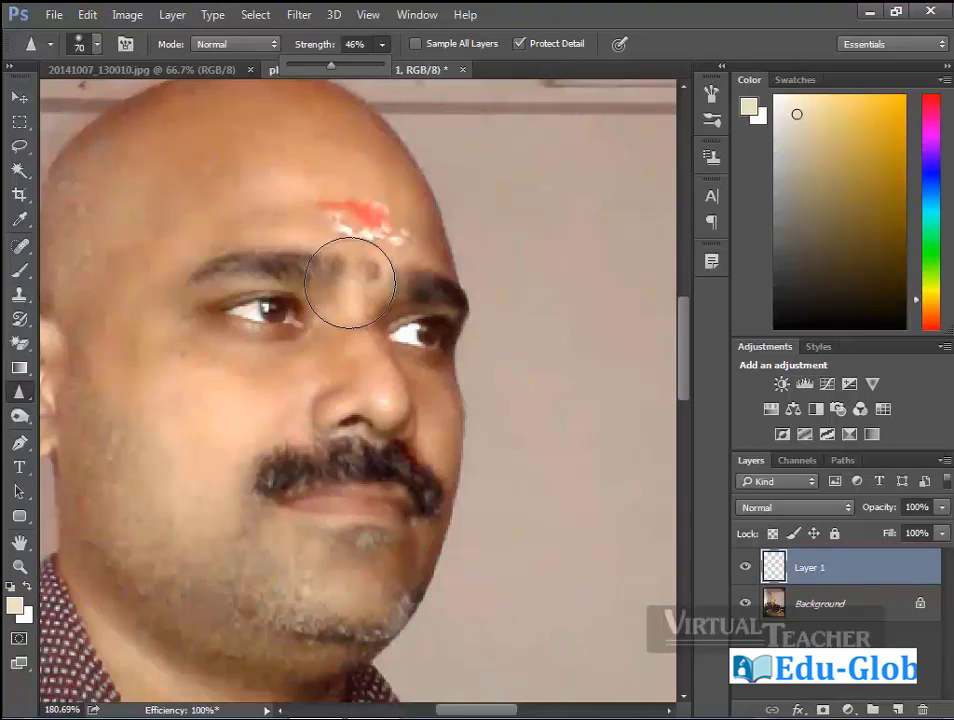
Enable Sample All Layers and shrink the Sharpen brush to 20 px.
{"action": "left_click", "coordinate": [514, 70]}
{"action": "left_click", "coordinate": [414, 44]}
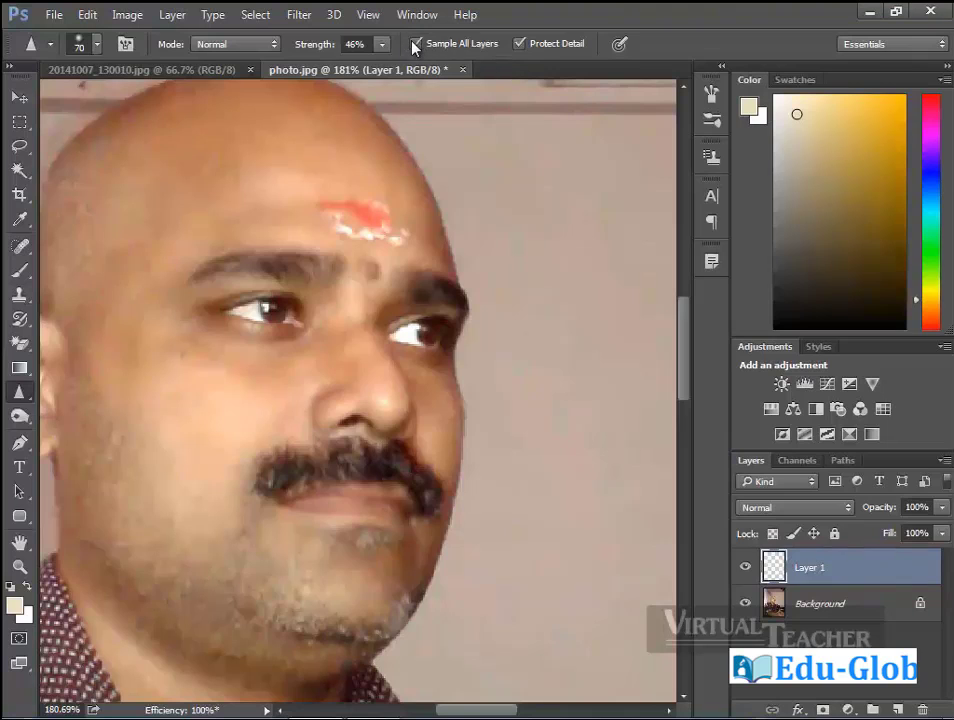
{"action": "key", "text": "bracketleft"}
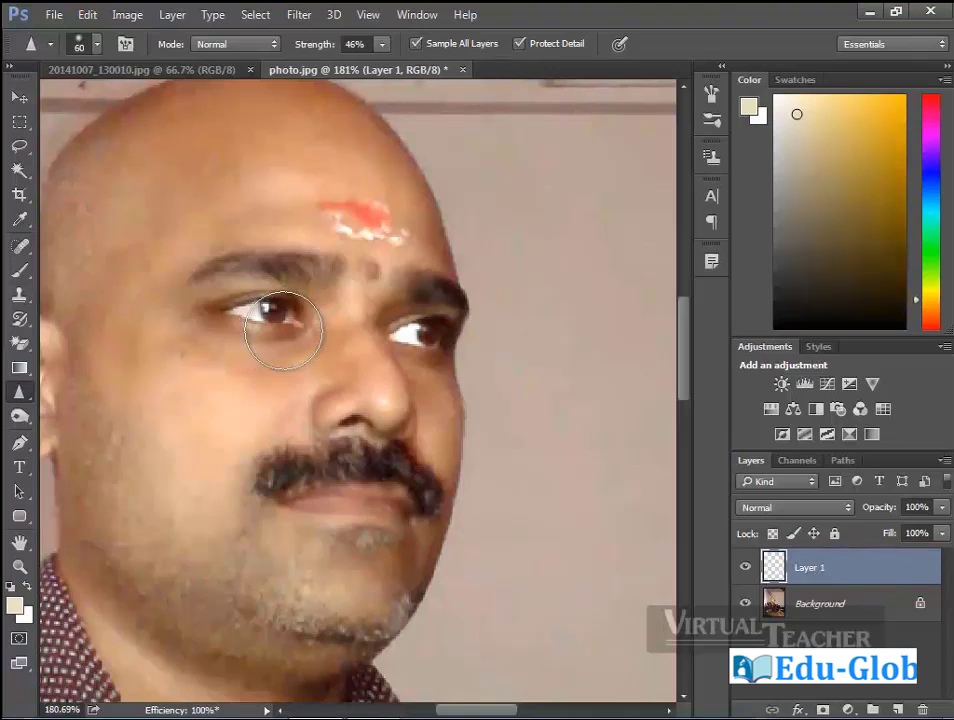
{"action": "key", "text": "bracketleft"}
{"action": "key", "text": "bracketleft"}
{"action": "key", "text": "bracketleft"}
{"action": "key", "text": "bracketleft"}
{"action": "key", "text": "bracketleft"}
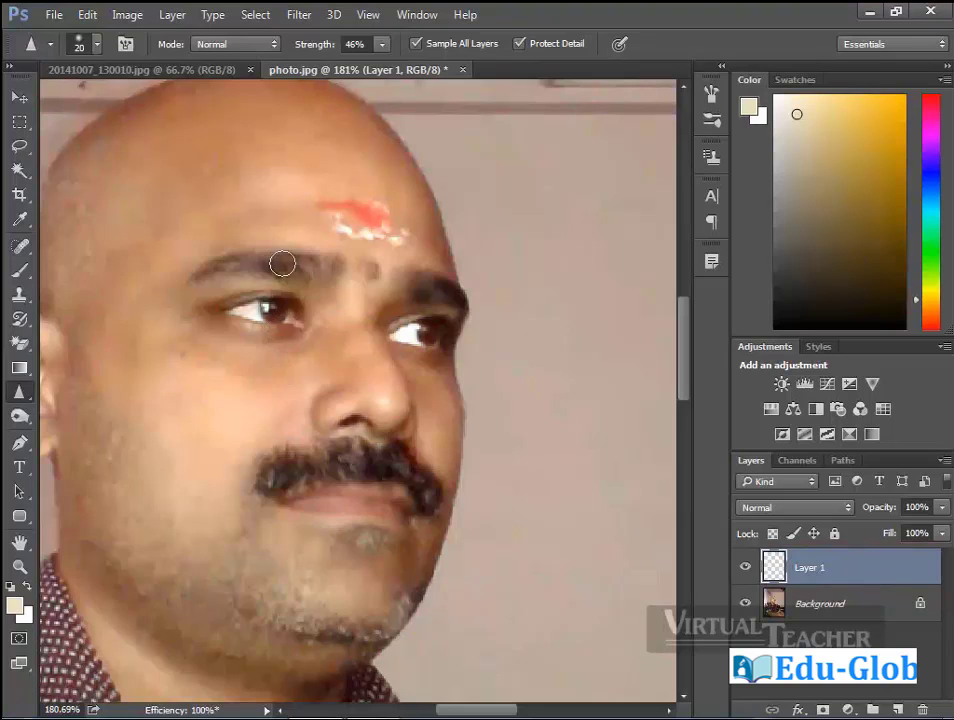
Sharpen the left eye on Layer 1, toggling the layer to compare before and after.
{"action": "mouse_move", "coordinate": [252, 322]}
{"action": "left_mouse_down"}
{"action": "mouse_move", "coordinate": [295, 305]}
{"action": "mouse_move", "coordinate": [447, 356]}
{"action": "mouse_move", "coordinate": [381, 351]}
{"action": "left_mouse_up"}
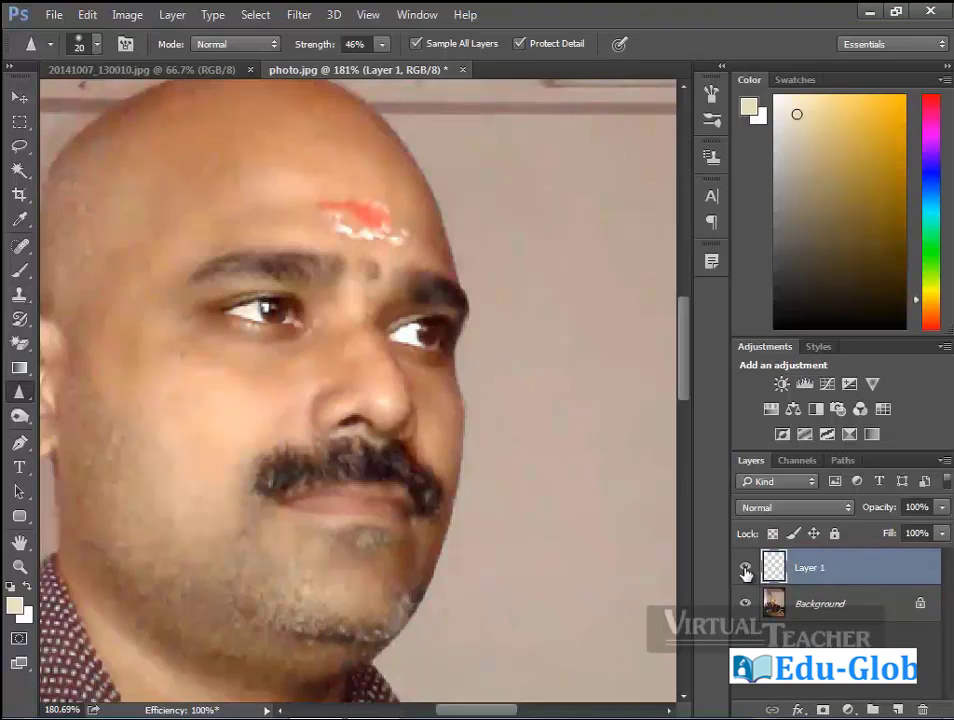
{"action": "left_click", "coordinate": [745, 568]}
{"action": "left_click", "coordinate": [745, 568]}
Select the Smudge Tool at 60% with a soft 10 px brush and show the Brush panel.
{"action": "right_click", "coordinate": [28, 398]}
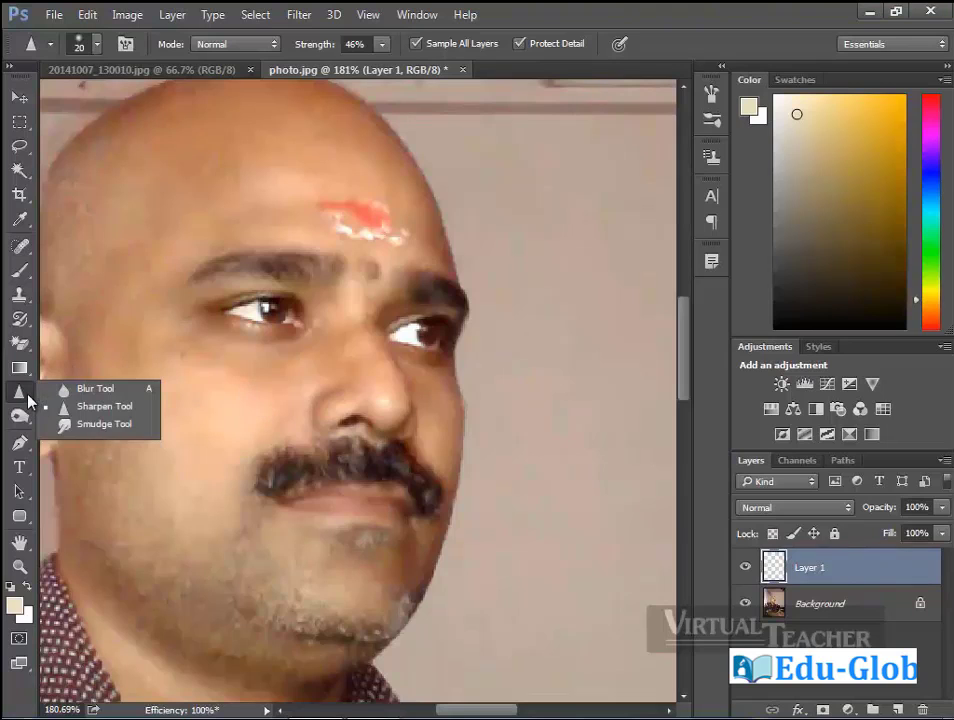
{"action": "left_click", "coordinate": [118, 426]}
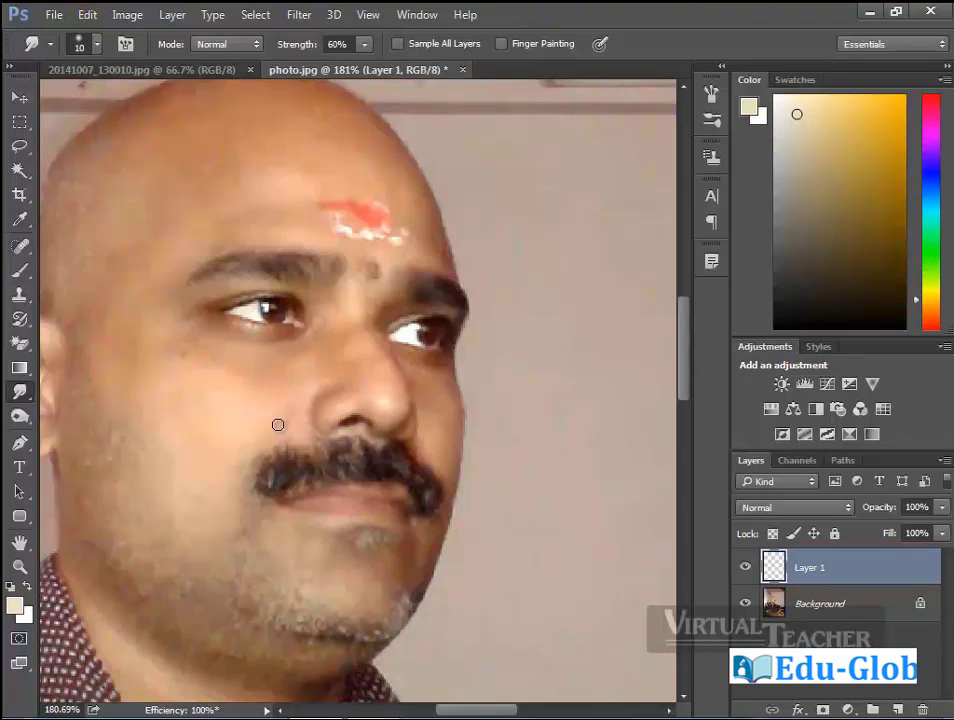
{"action": "left_click", "coordinate": [96, 44]}
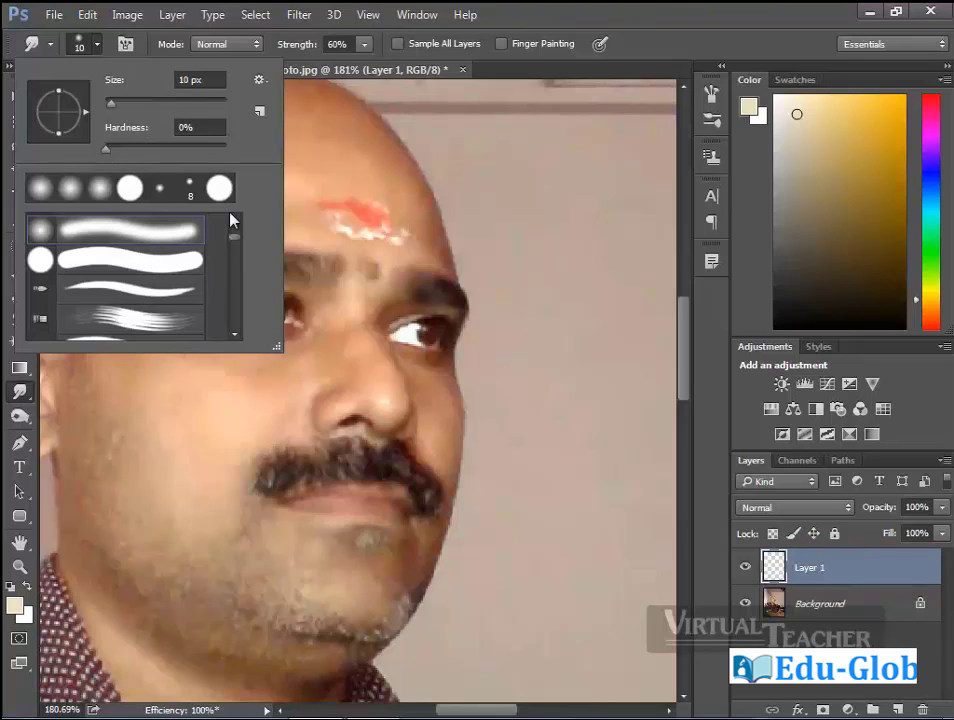
{"action": "left_click", "coordinate": [433, 103]}
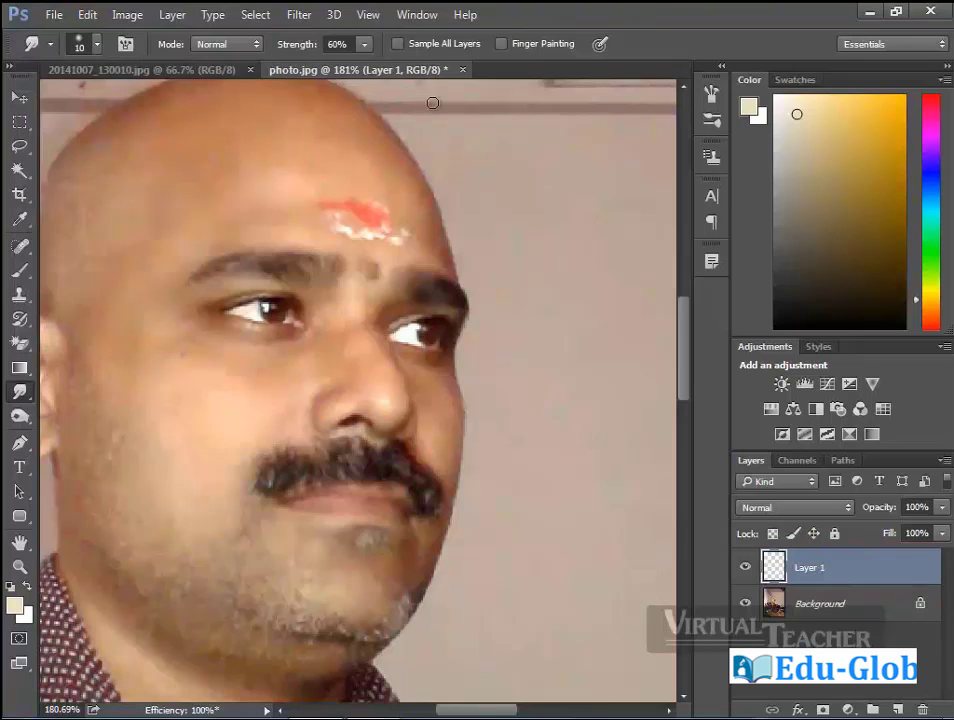
{"action": "left_click", "coordinate": [125, 44]}
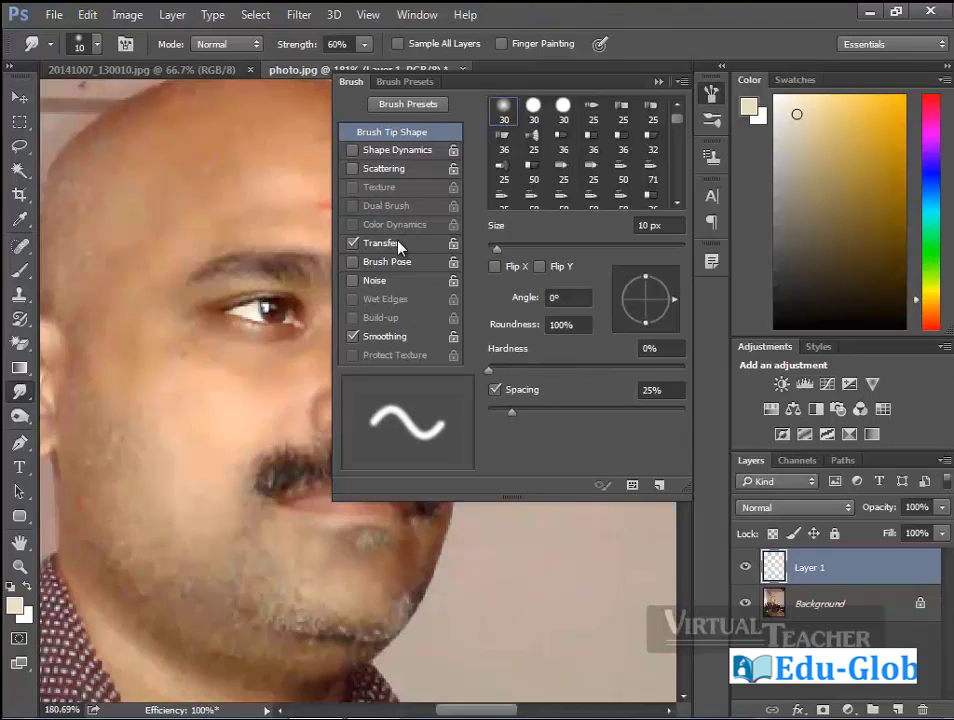
{"action": "left_click", "coordinate": [658, 82]}
{"action": "left_click", "coordinate": [257, 45]}
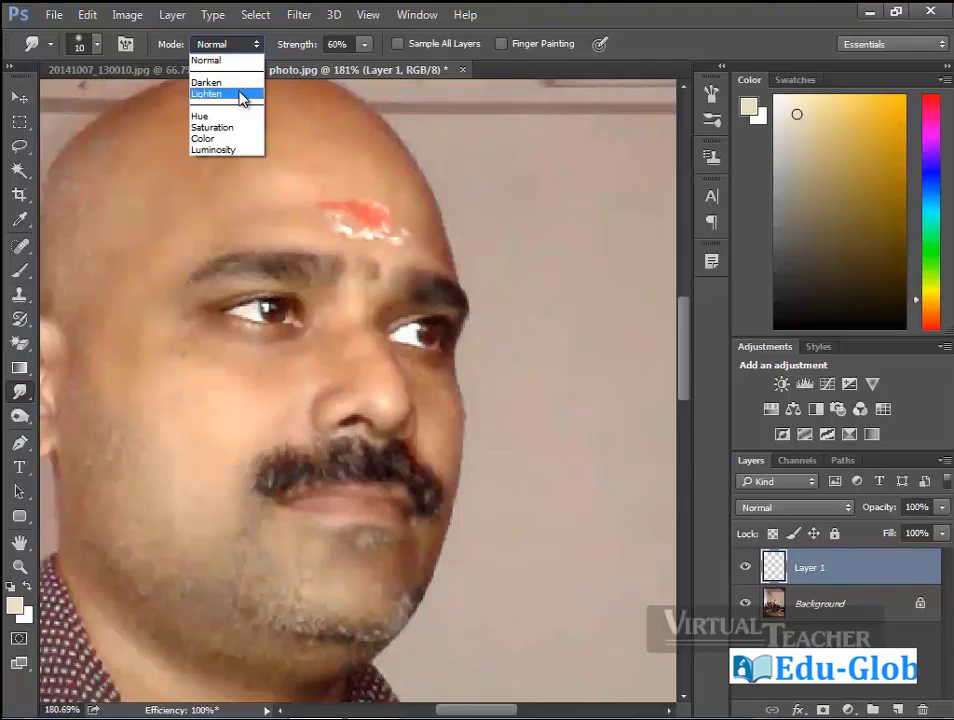
{"action": "left_click", "coordinate": [210, 60]}
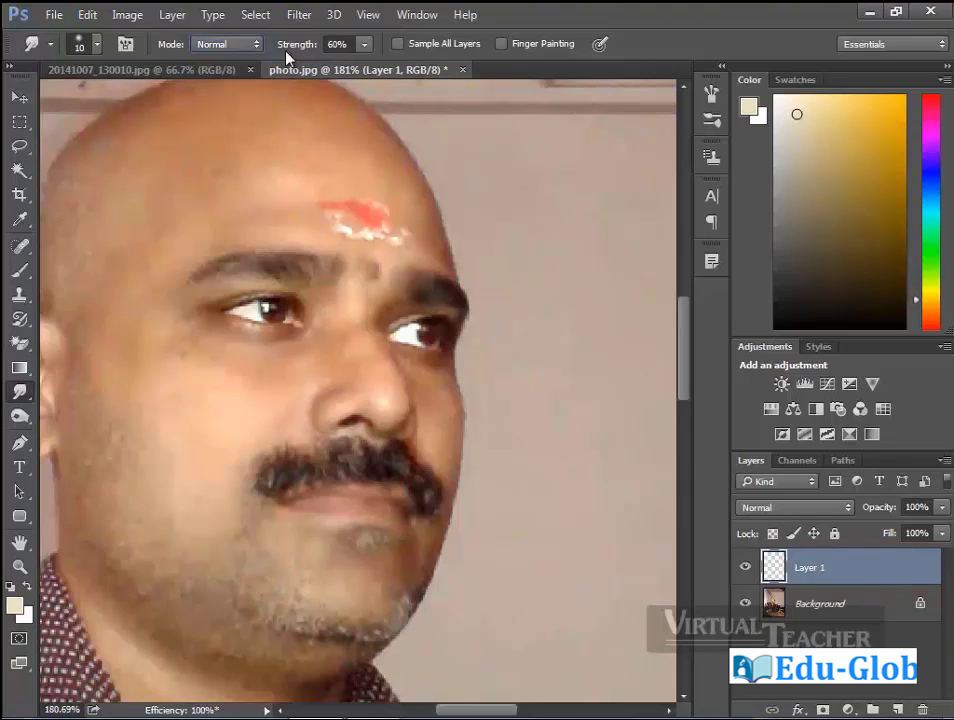
{"action": "left_click", "coordinate": [364, 44]}
{"action": "mouse_move", "coordinate": [366, 73]}
{"action": "left_mouse_down"}
{"action": "mouse_move", "coordinate": [426, 75]}
{"action": "mouse_move", "coordinate": [355, 70]}
{"action": "mouse_move", "coordinate": [417, 70]}
{"action": "mouse_move", "coordinate": [363, 70]}
{"action": "left_mouse_up"}
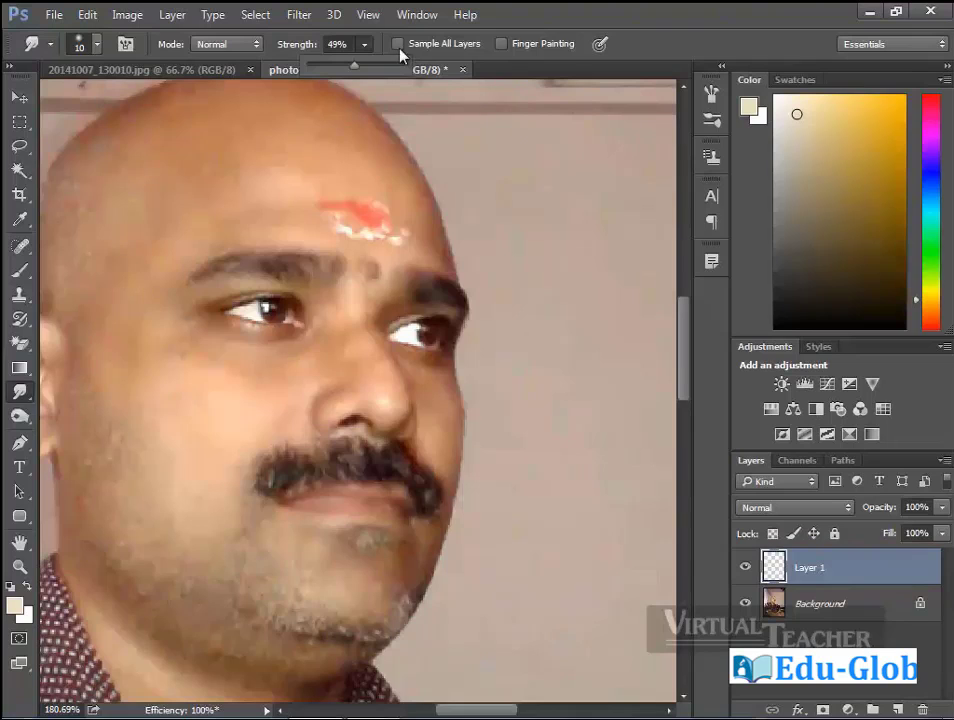
{"action": "left_click", "coordinate": [433, 52]}
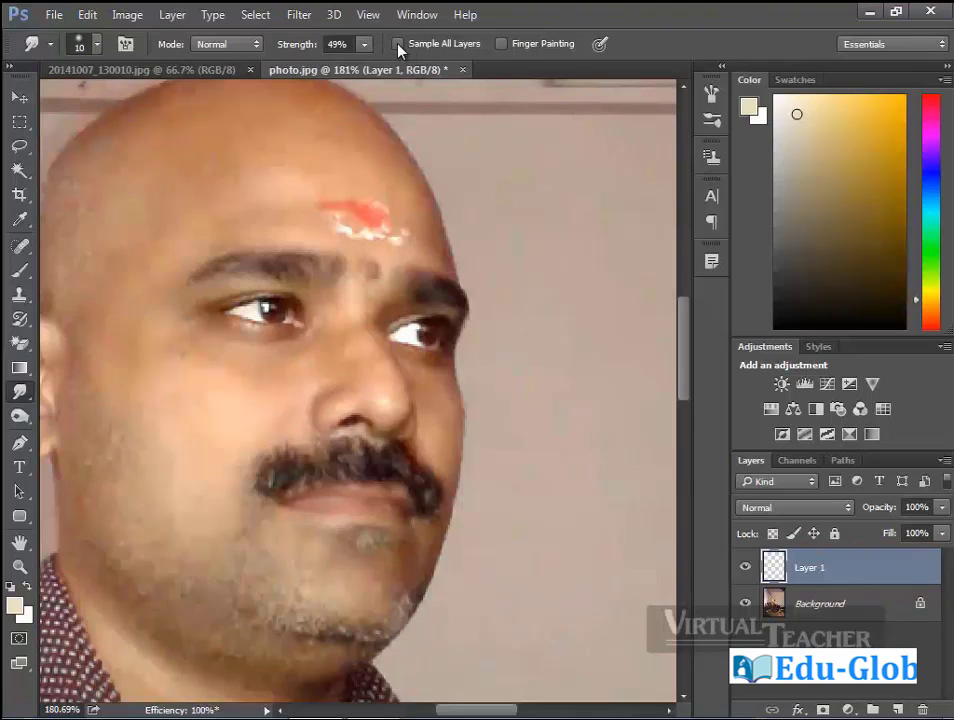
{"action": "left_click", "coordinate": [503, 45]}
{"action": "left_click_drag", "start_coordinate": [364, 47], "coordinate": [453, 68]}
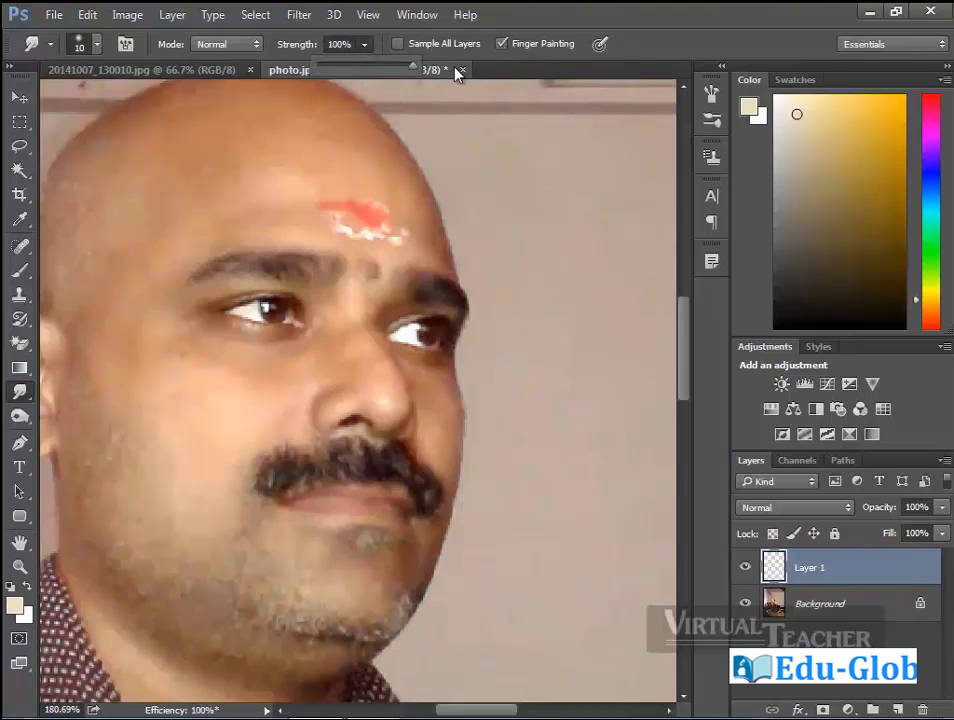
{"action": "key", "text": "alt+bracketleft"}
{"action": "left_click_drag", "start_coordinate": [203, 297], "coordinate": [394, 276]}
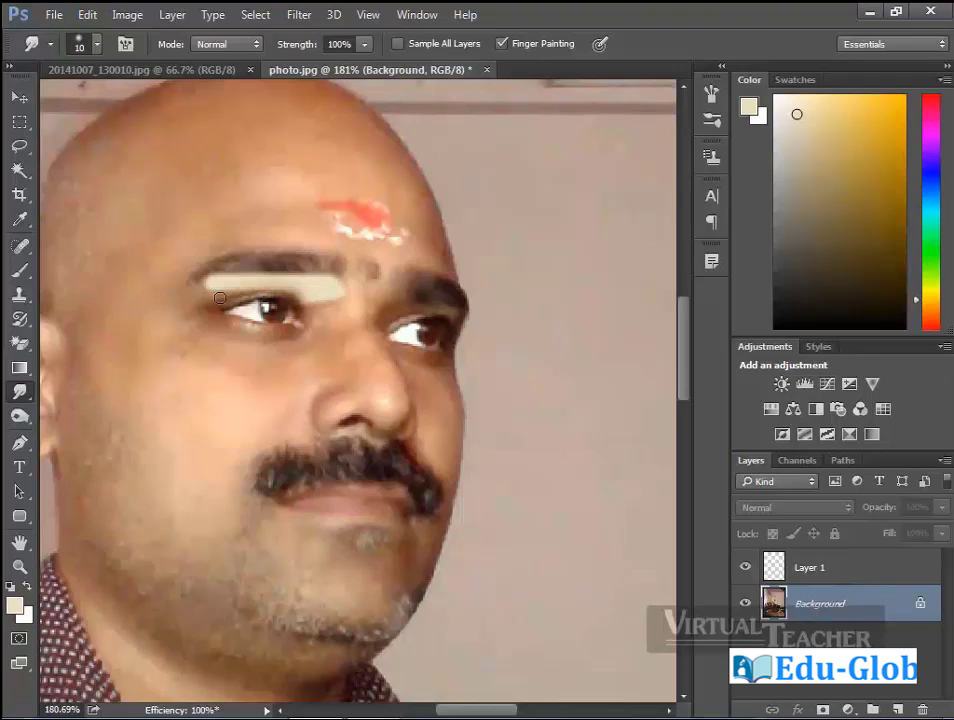
{"action": "left_click_drag", "start_coordinate": [172, 300], "coordinate": [353, 330]}
{"action": "mouse_move", "coordinate": [185, 345]}
{"action": "left_mouse_down"}
{"action": "mouse_move", "coordinate": [168, 333]}
{"action": "mouse_move", "coordinate": [334, 317]}
{"action": "mouse_move", "coordinate": [468, 392]}
{"action": "mouse_move", "coordinate": [464, 426]}
{"action": "mouse_move", "coordinate": [330, 458]}
{"action": "left_mouse_up"}
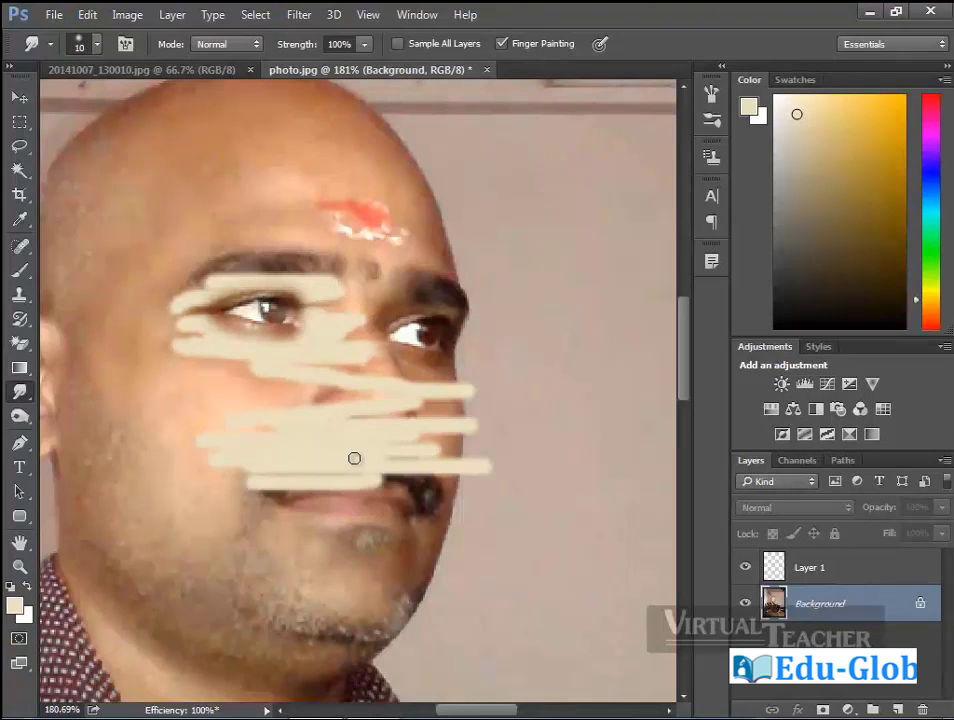
{"action": "key", "text": "ctrl+alt+z"}
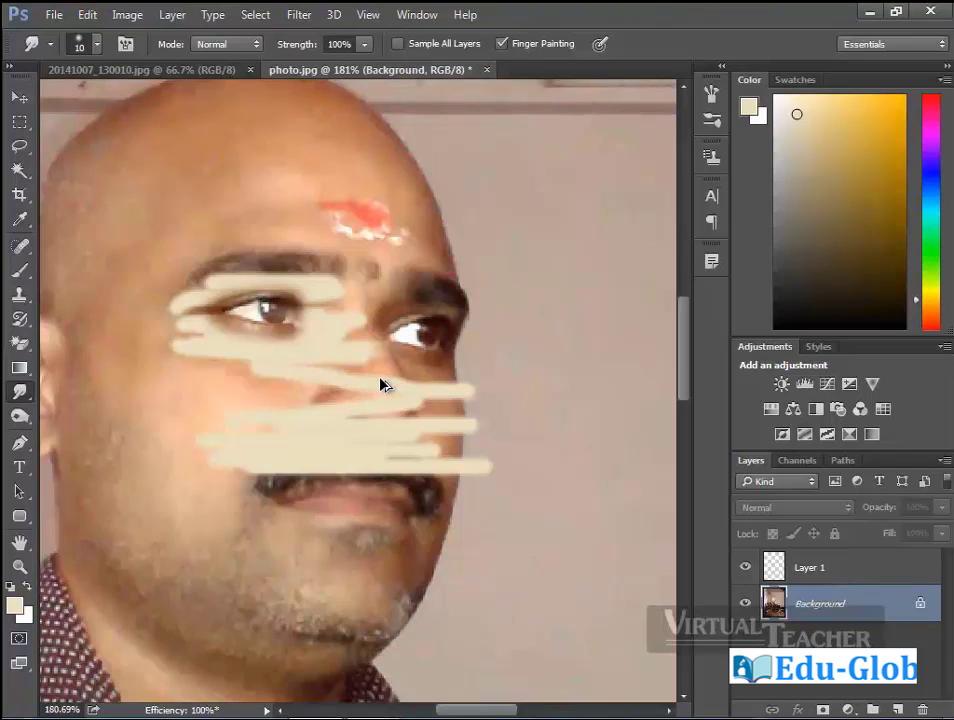
{"action": "key", "text": "ctrl+alt+z"}
{"action": "key", "text": "ctrl+alt+z"}
{"action": "key", "text": "ctrl+alt+z"}
{"action": "key", "text": "ctrl+alt+z"}
{"action": "key", "text": "ctrl+alt+z"}
{"action": "key", "text": "ctrl+alt+z"}
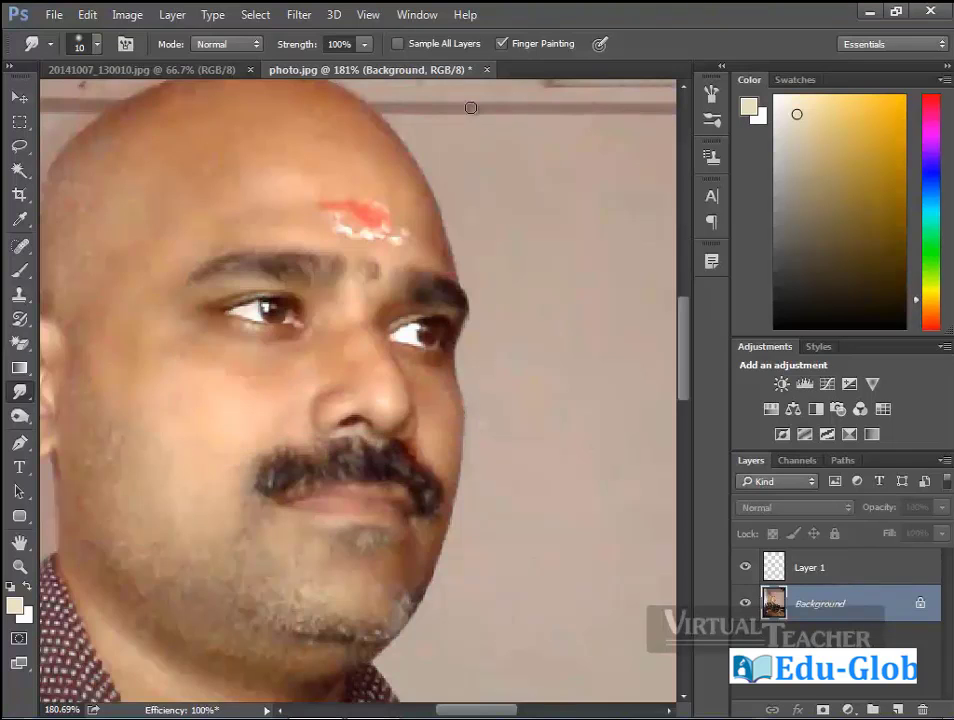
{"action": "left_click_drag", "start_coordinate": [363, 50], "coordinate": [324, 64]}
Duplicate Background and smooth the face skin with the Smudge tool at 41% strength.
{"action": "key", "text": "ctrl+j"}
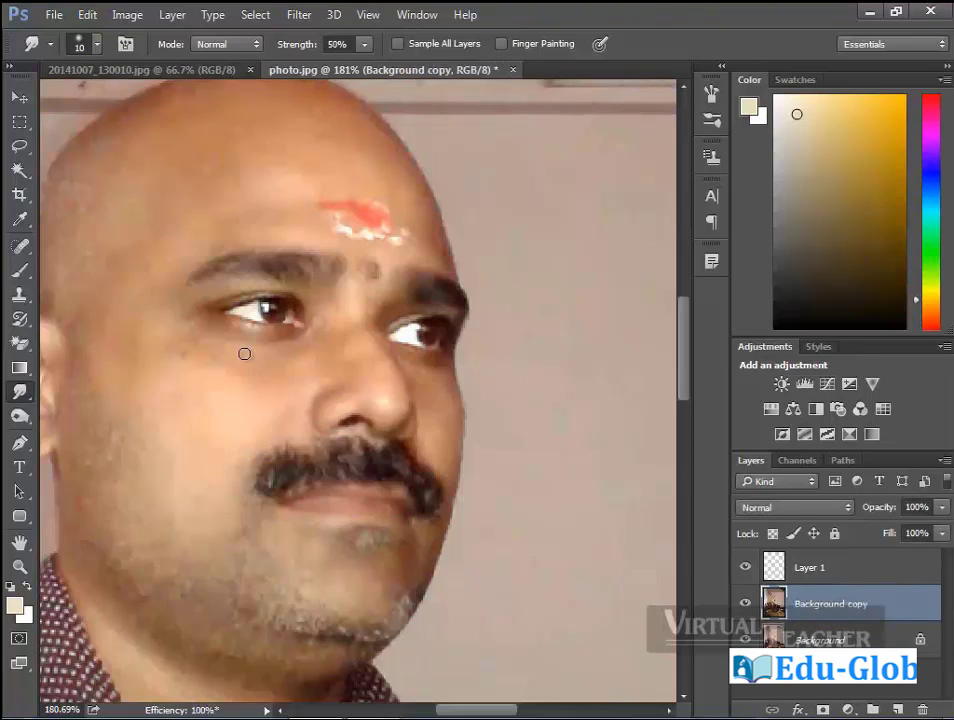
{"action": "key", "text": "bracketright"}
{"action": "key", "text": "bracketright"}
{"action": "key", "text": "bracketright"}
{"action": "key", "text": "bracketright"}
{"action": "left_click", "coordinate": [365, 44]}
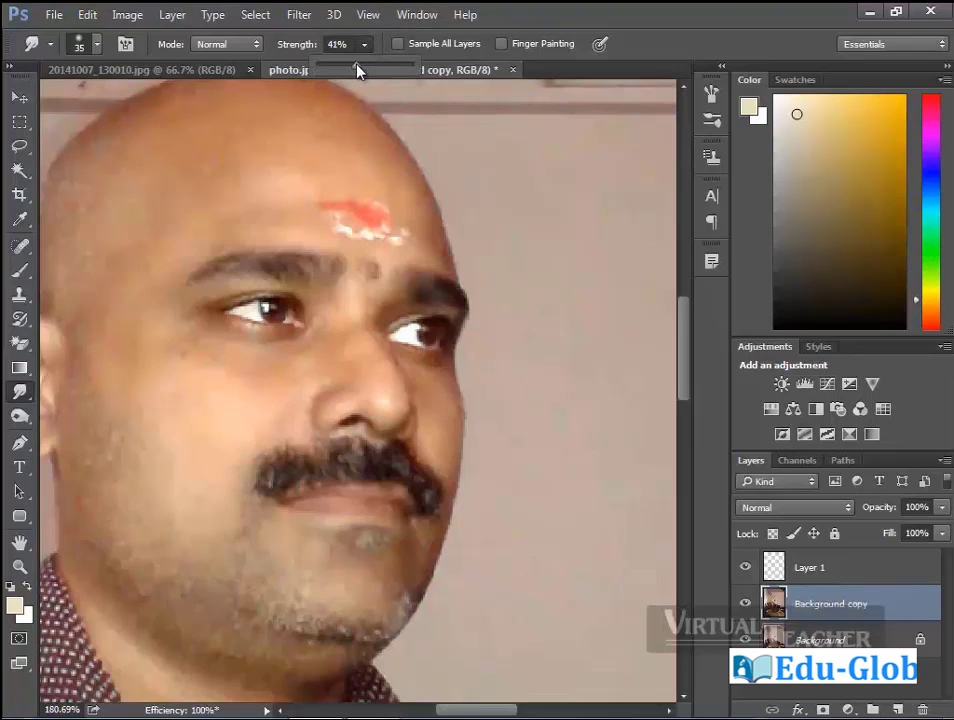
{"action": "left_click", "coordinate": [262, 388]}
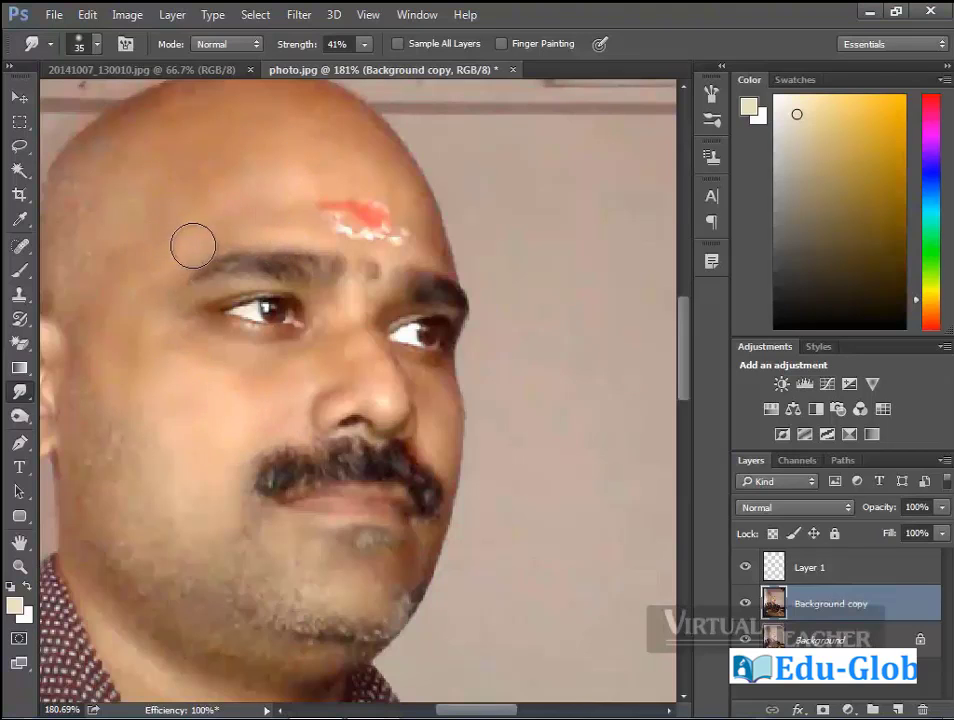
{"action": "scroll", "coordinate": [200, 400], "scroll_direction": "left", "scroll_amount": 2}
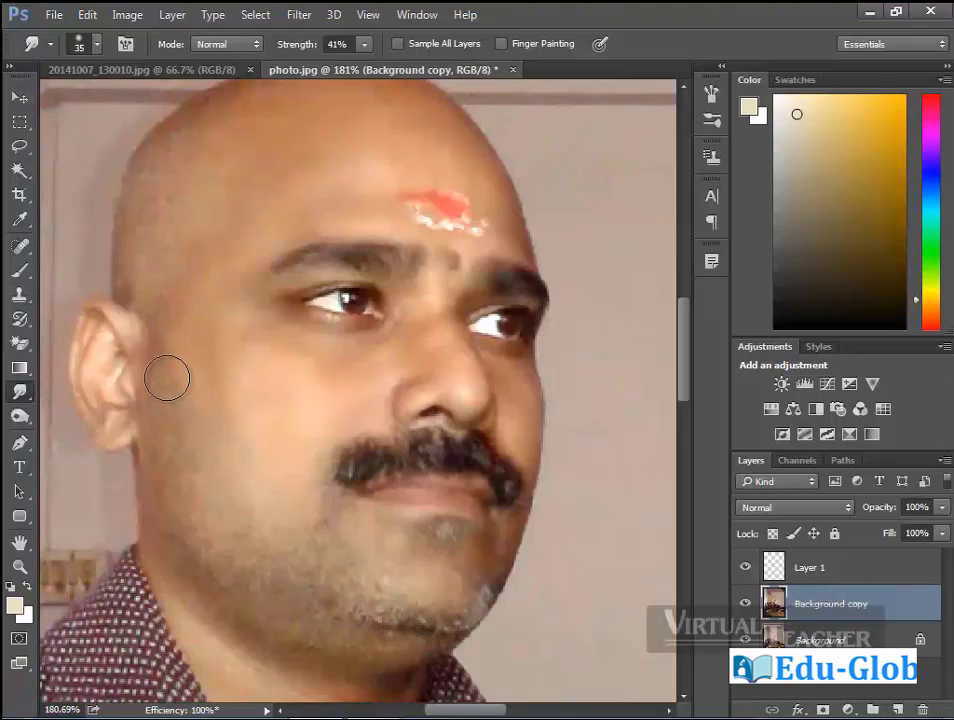
{"action": "scroll", "coordinate": [175, 530], "scroll_direction": "down", "scroll_amount": 3}
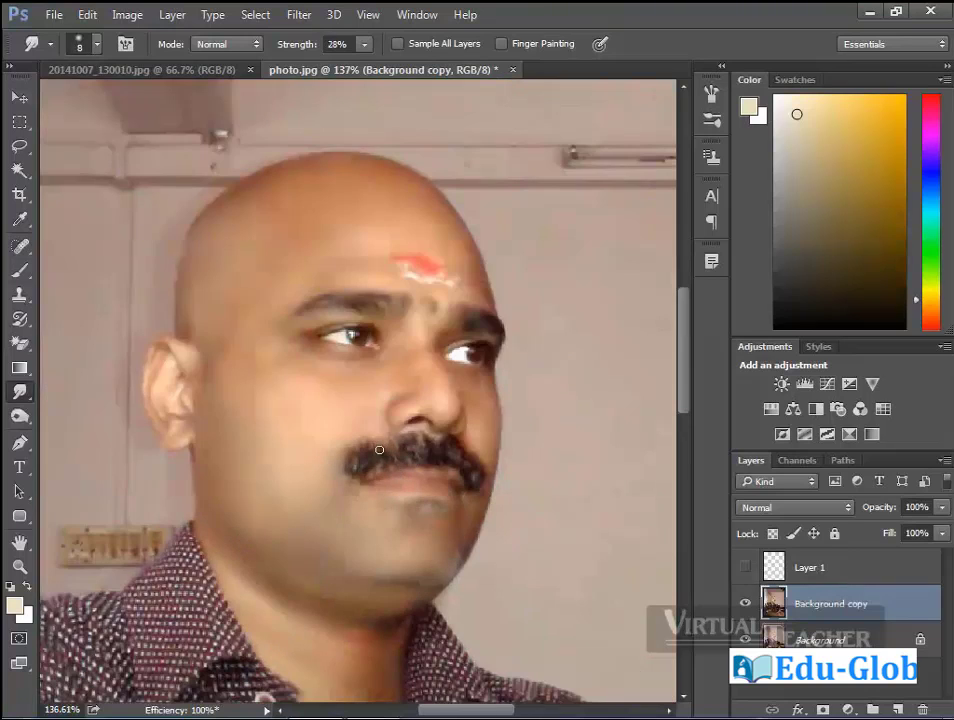
{"action": "key", "text": "bracketleft"}
{"action": "key", "text": "bracketleft"}
Show Layer 1, hide the Background copy, and fit the photo on screen.
{"action": "left_click", "coordinate": [745, 567]}
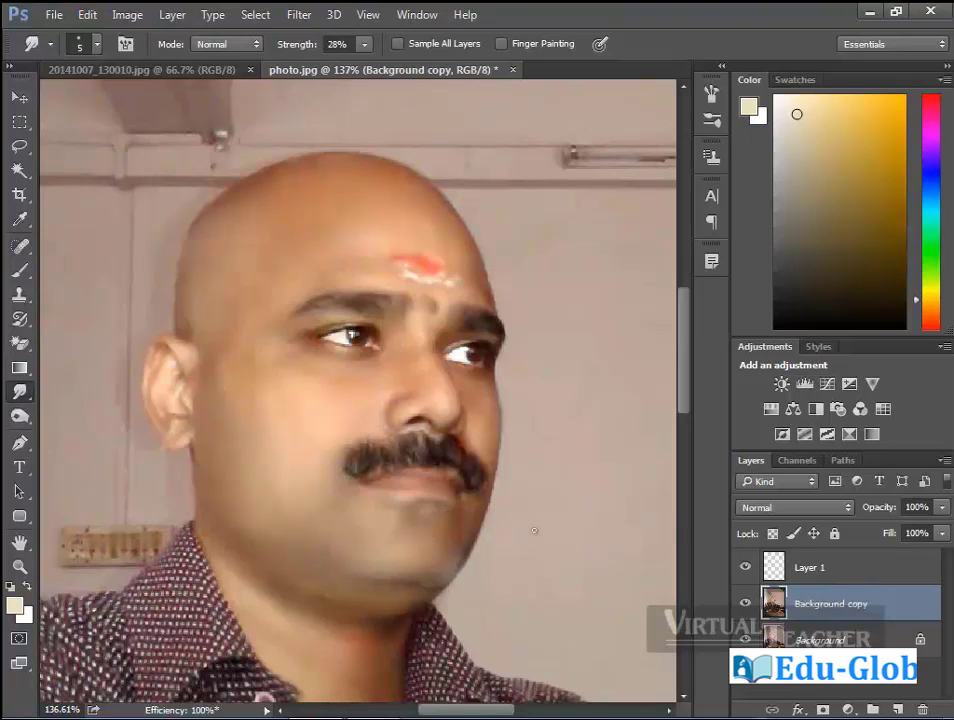
{"action": "left_click", "coordinate": [745, 603]}
{"action": "key", "text": "ctrl+0"}
Switch to Car HD.jpg, select the Dodge tool and review its brush presets and settings.
{"action": "left_click", "coordinate": [746, 604]}
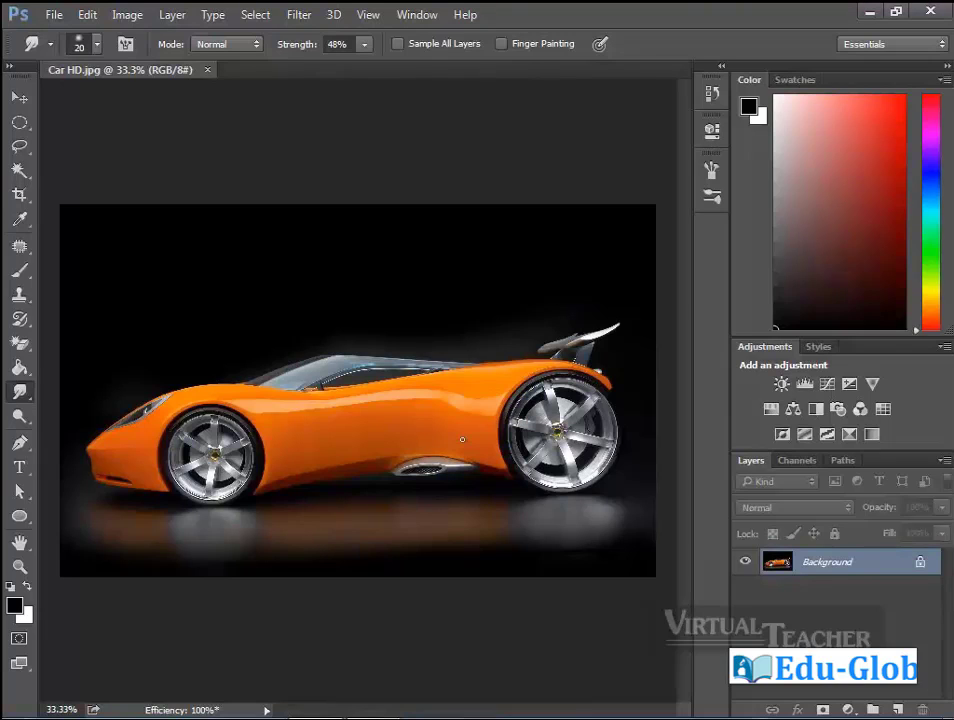
{"action": "left_click", "coordinate": [21, 425]}
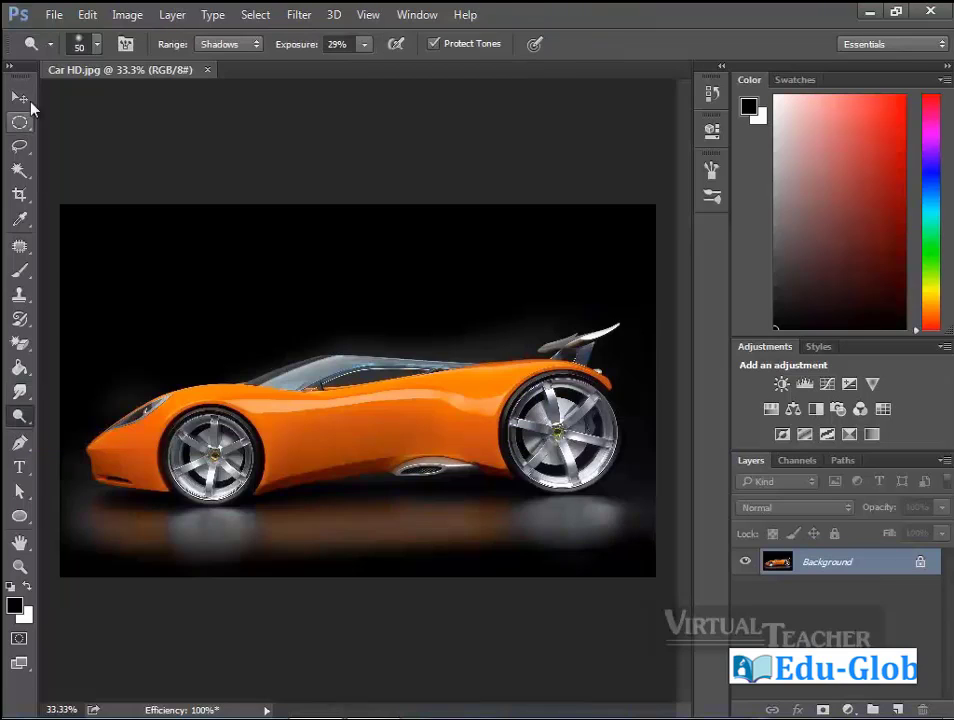
{"action": "left_click", "coordinate": [97, 45]}
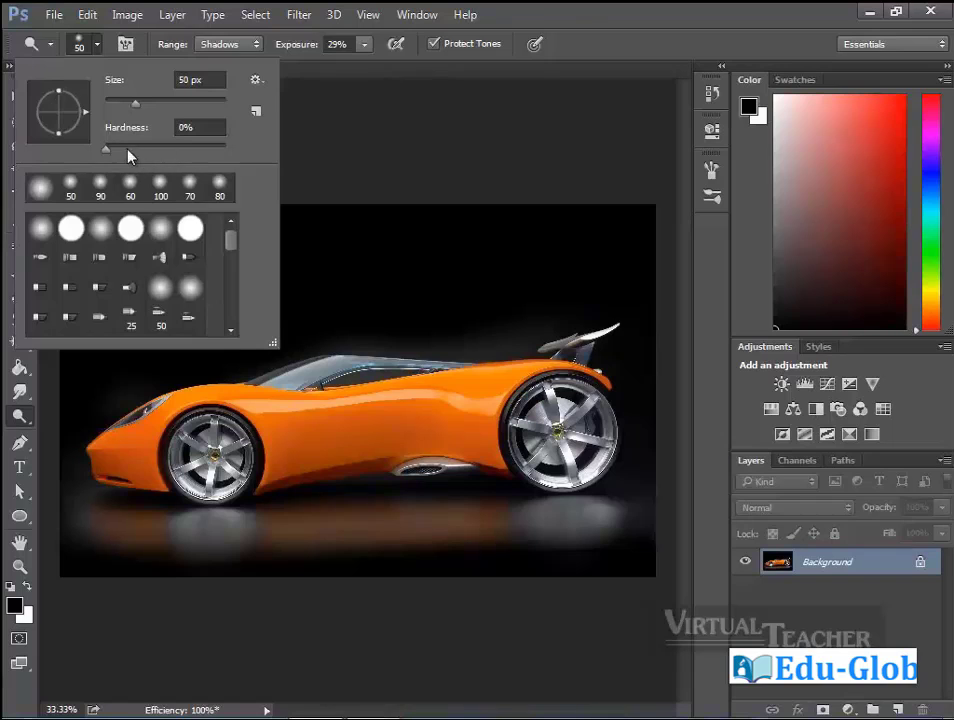
{"action": "left_click", "coordinate": [312, 141]}
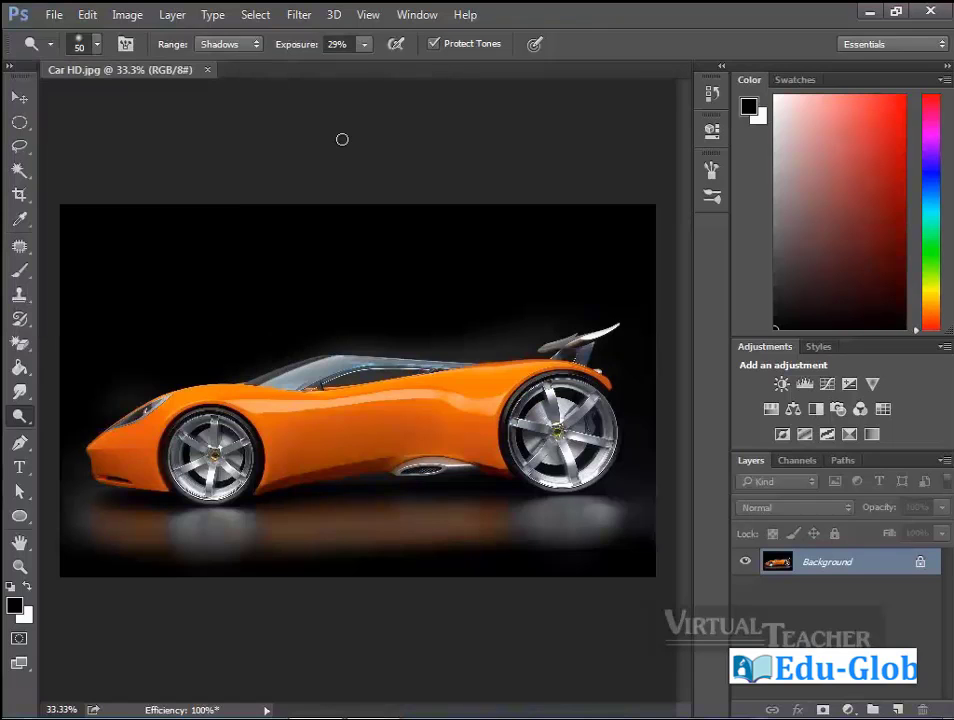
{"action": "left_click", "coordinate": [124, 46]}
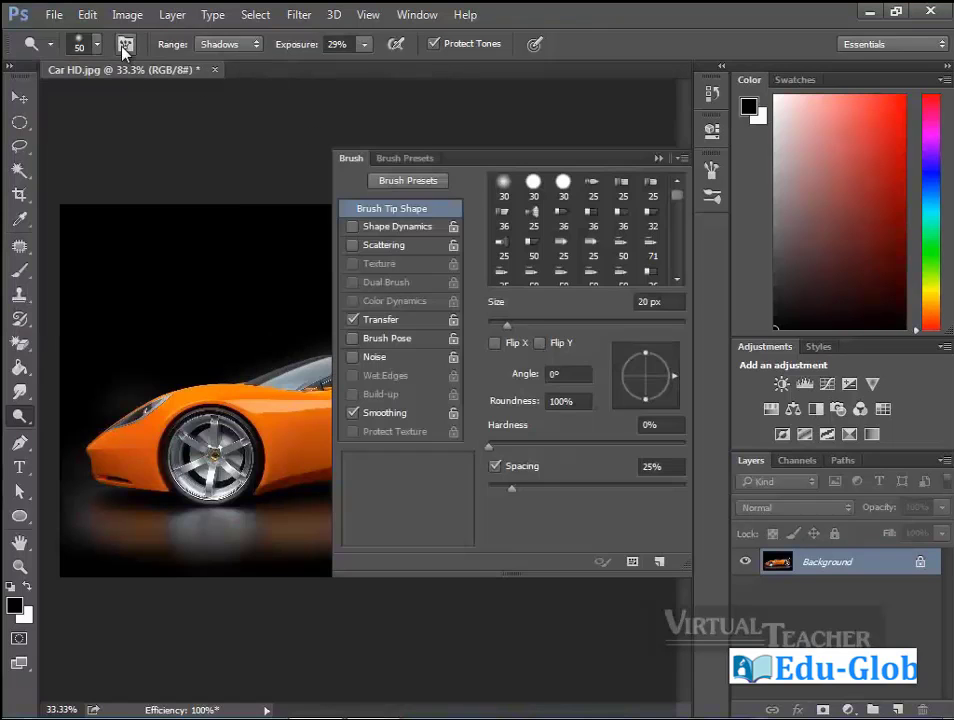
{"action": "left_click", "coordinate": [660, 158]}
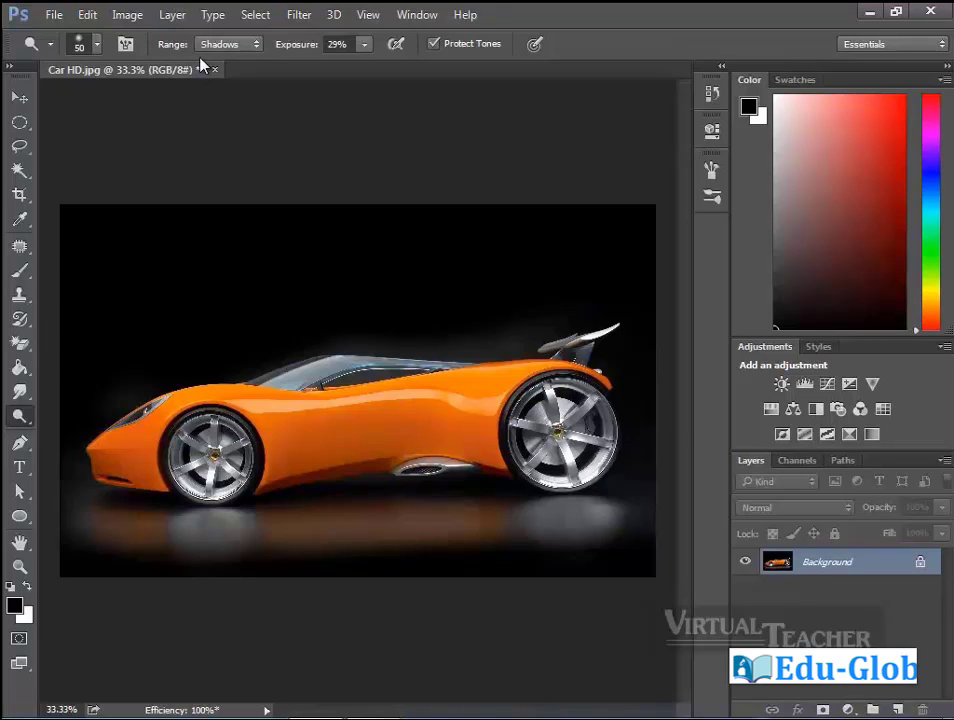
Keep the Dodge range on Shadows and set Exposure to 41%.
{"action": "left_click", "coordinate": [257, 45]}
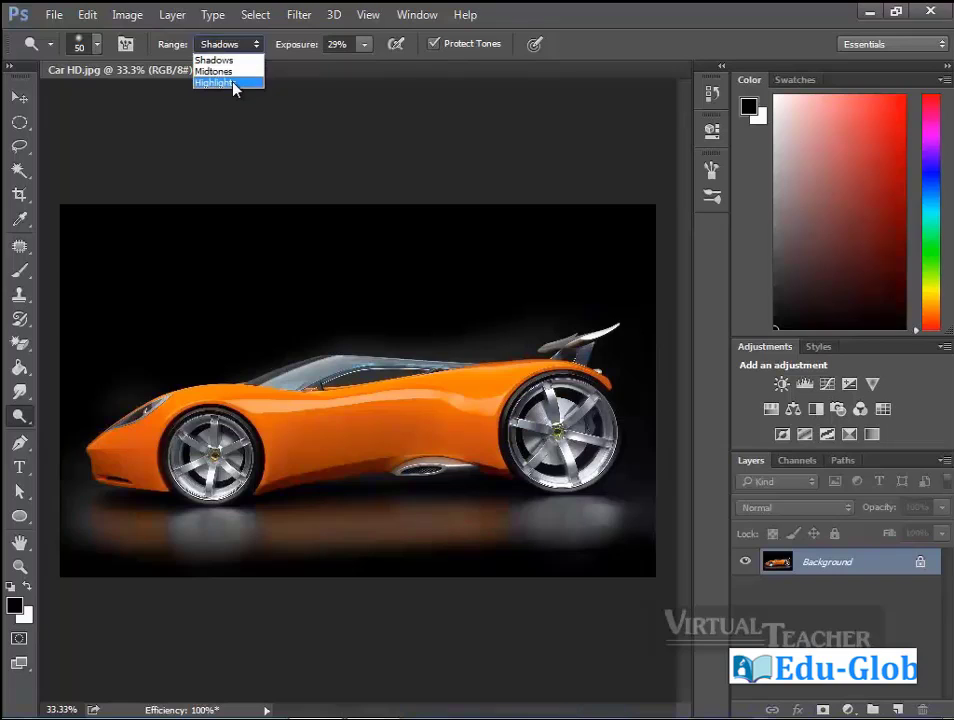
{"action": "left_click", "coordinate": [230, 60]}
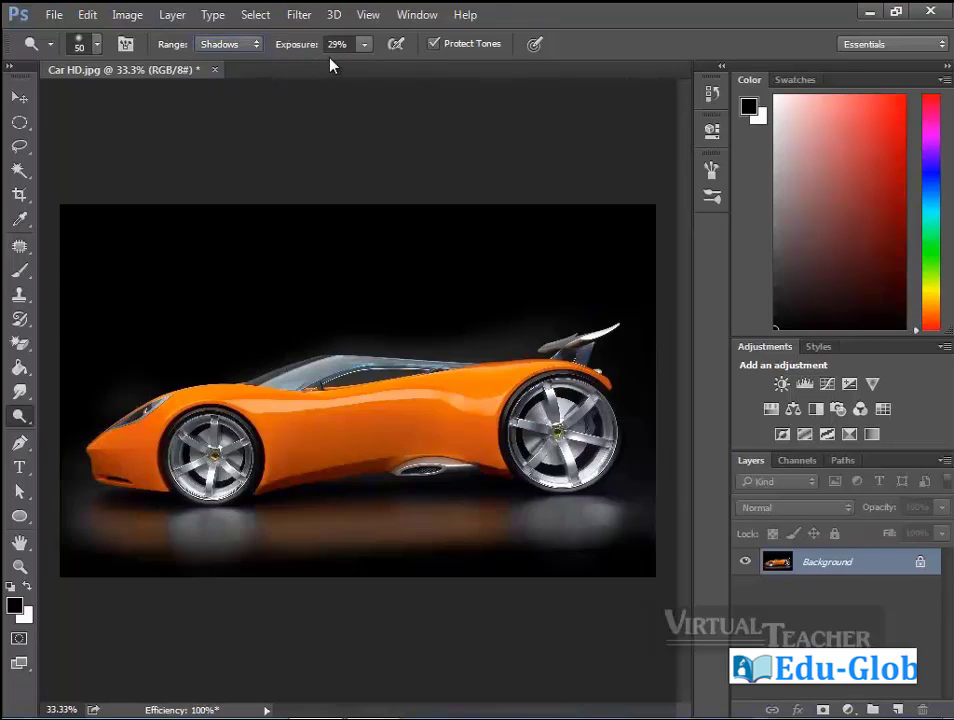
{"action": "left_click", "coordinate": [364, 45]}
{"action": "mouse_move", "coordinate": [362, 64]}
{"action": "left_mouse_down"}
{"action": "mouse_move", "coordinate": [432, 70]}
{"action": "mouse_move", "coordinate": [366, 81]}
{"action": "mouse_move", "coordinate": [376, 81]}
{"action": "left_mouse_up"}
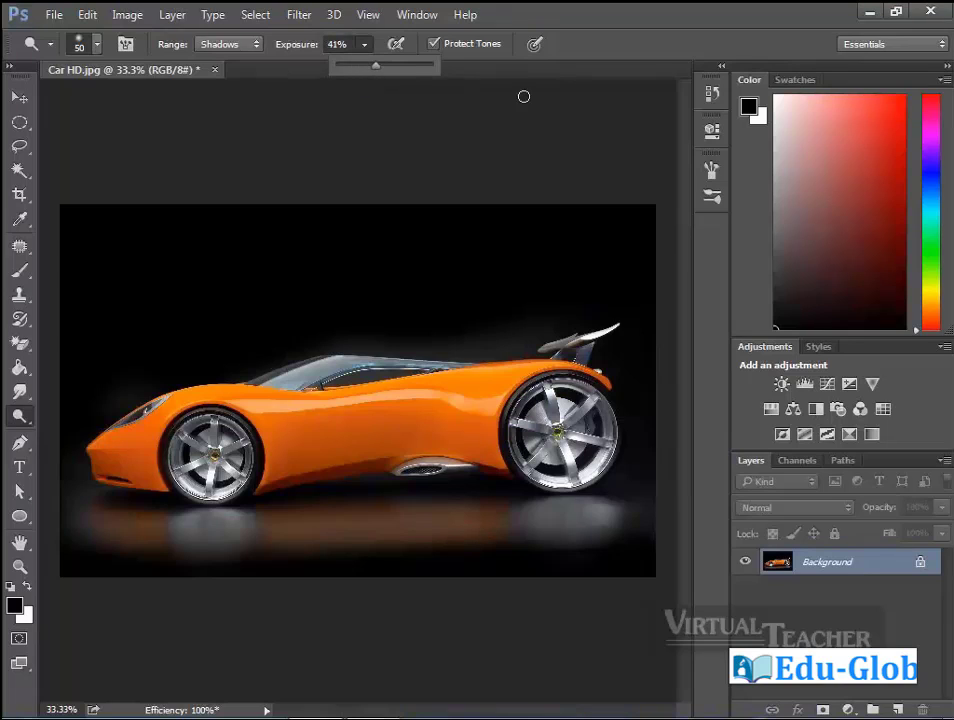
{"action": "left_click", "coordinate": [405, 128]}
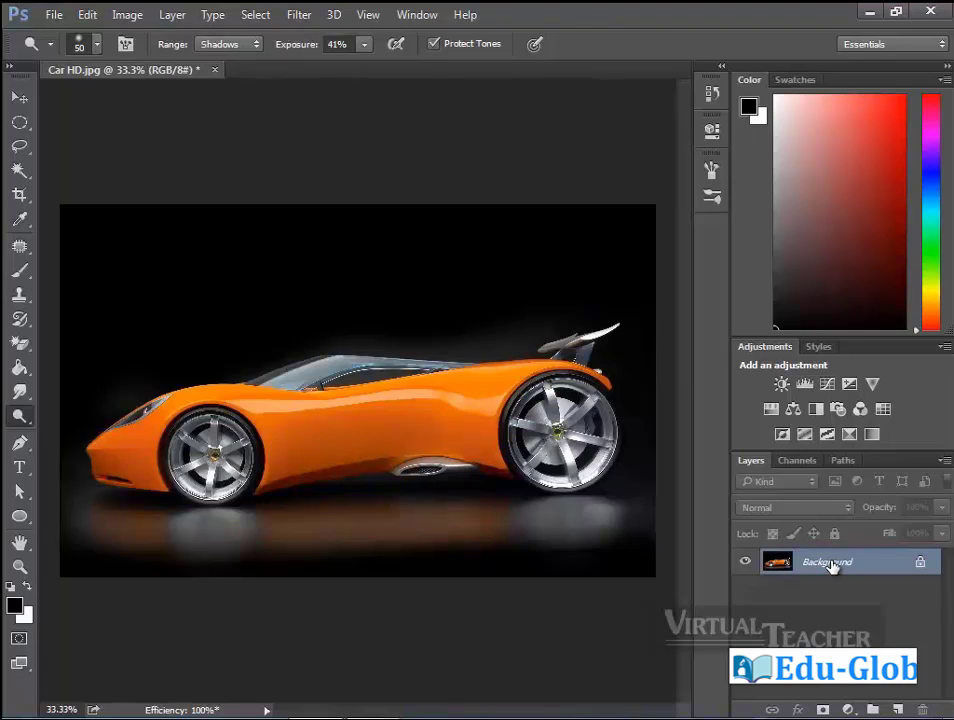
Duplicate the car onto Layer 1 and dodge around the wheels and upper body edge.
{"action": "key", "text": "ctrl+j"}
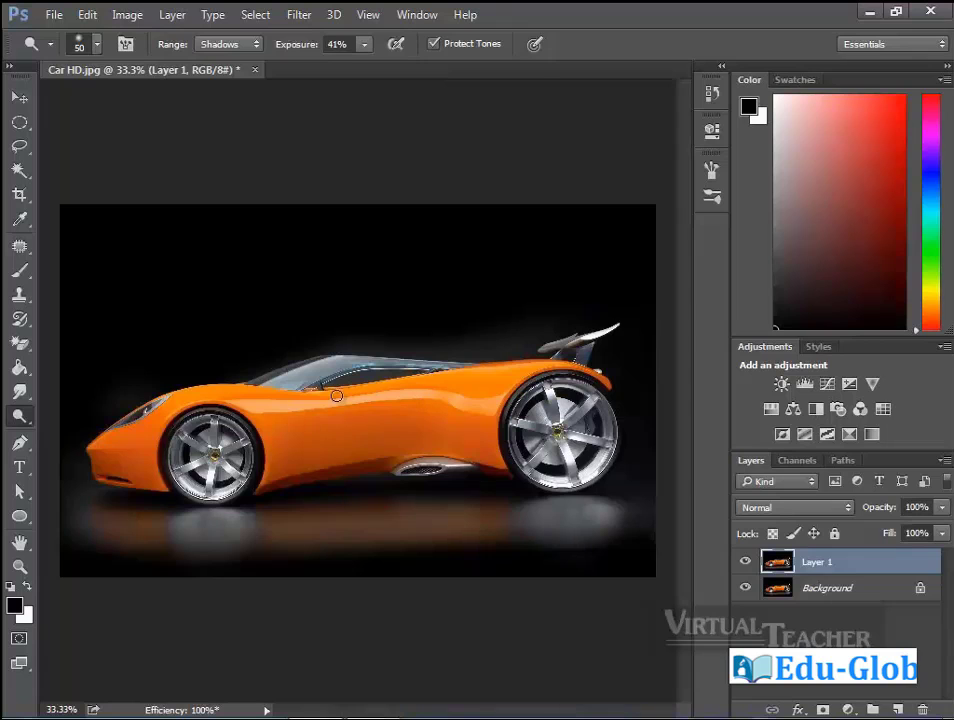
{"action": "left_click_drag", "start_coordinate": [209, 362], "coordinate": [411, 430]}
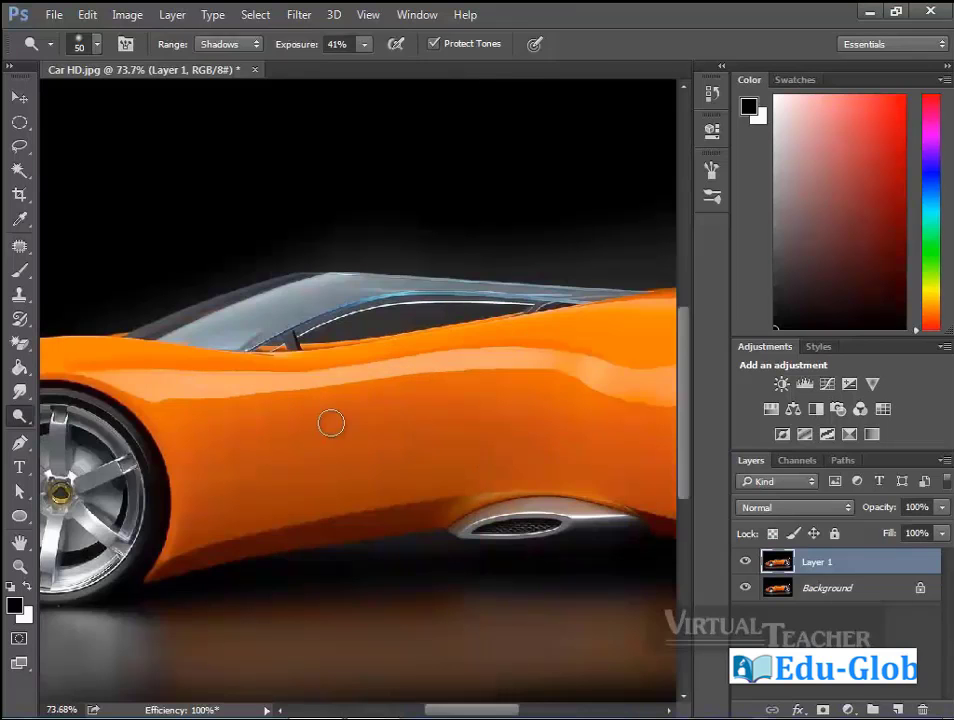
{"action": "left_click_drag", "start_coordinate": [237, 450], "coordinate": [337, 423]}
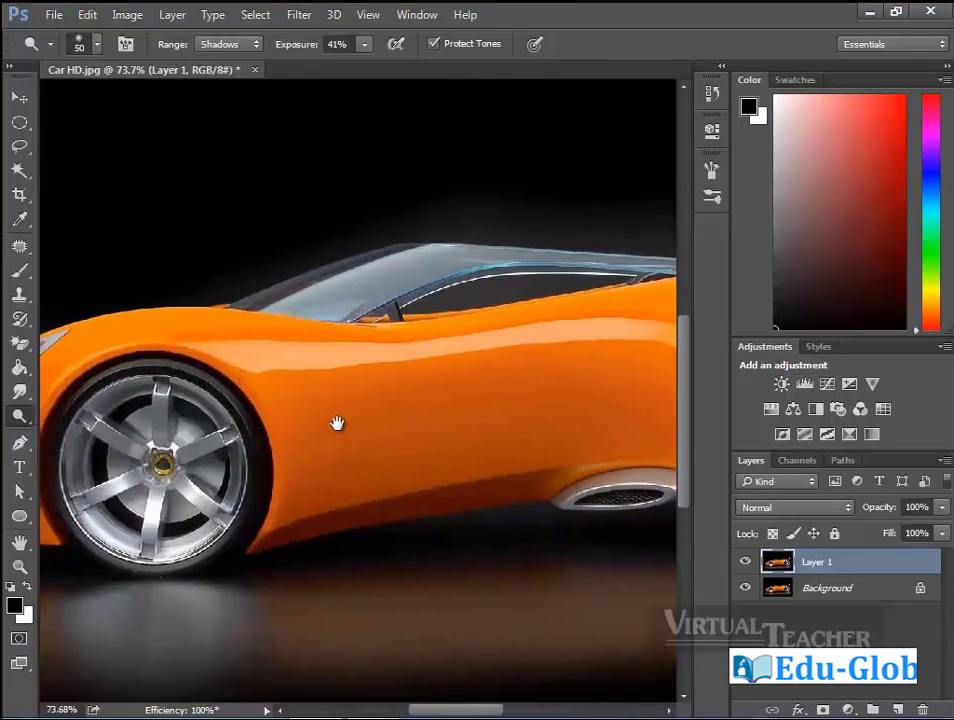
{"action": "mouse_move", "coordinate": [305, 466]}
{"action": "left_mouse_down"}
{"action": "mouse_move", "coordinate": [345, 473]}
{"action": "mouse_move", "coordinate": [339, 496]}
{"action": "left_mouse_up"}
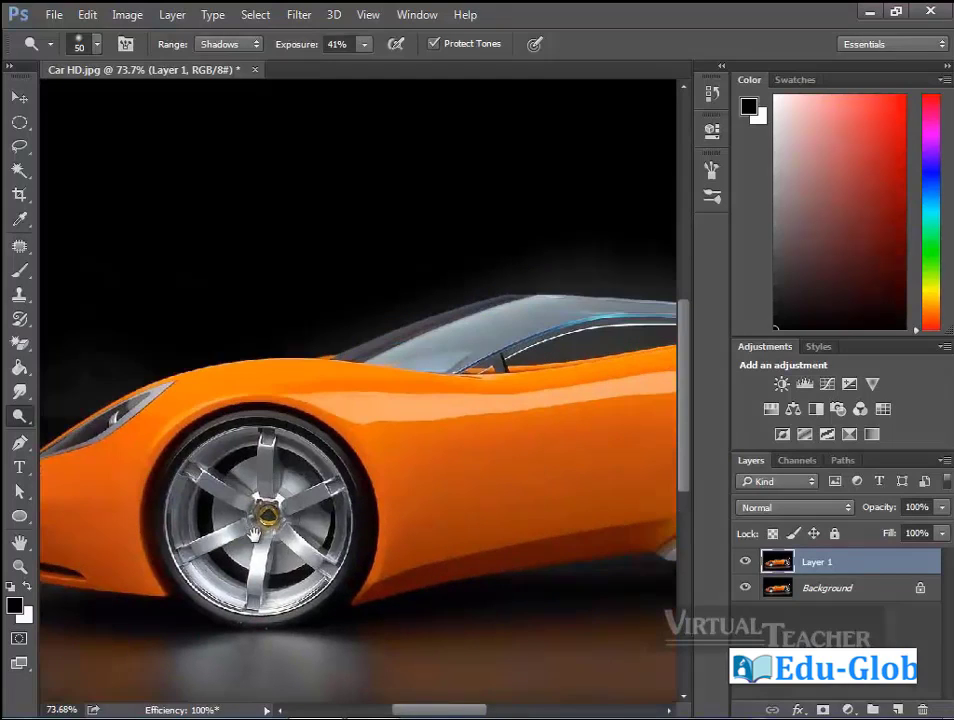
{"action": "left_click_drag", "start_coordinate": [362, 431], "coordinate": [389, 519]}
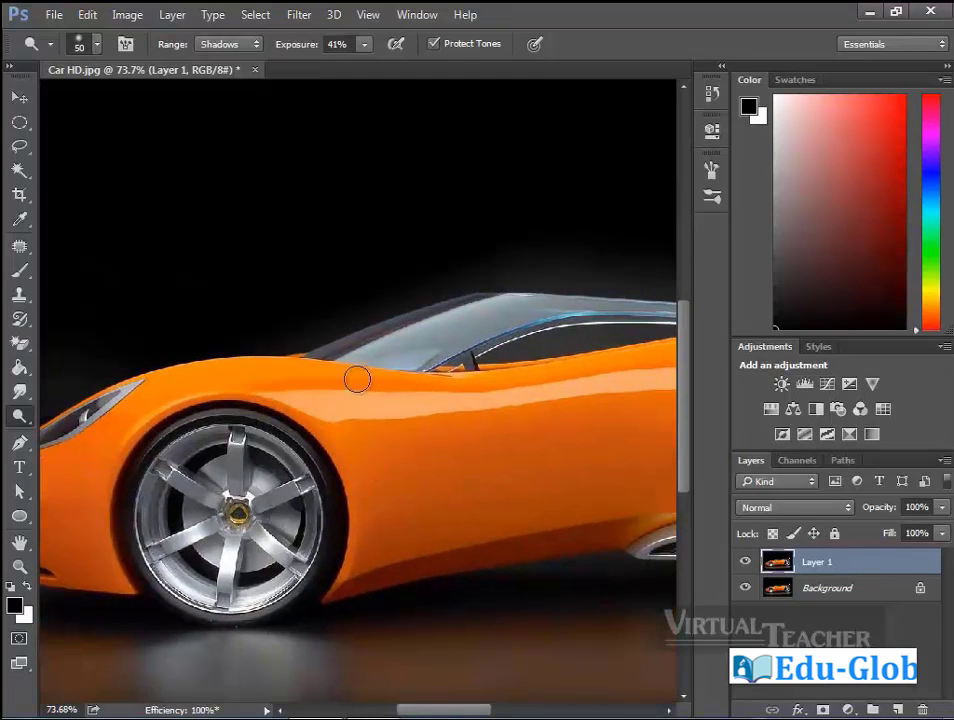
{"action": "left_click_drag", "start_coordinate": [571, 472], "coordinate": [271, 444]}
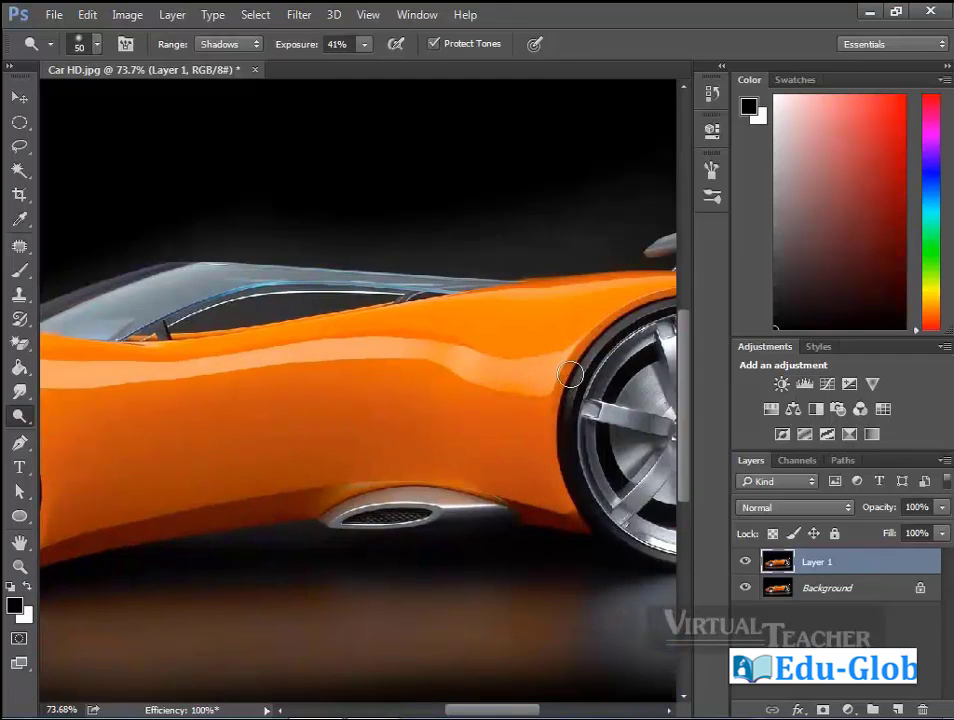
{"action": "left_click_drag", "start_coordinate": [521, 403], "coordinate": [436, 485]}
{"action": "mouse_move", "coordinate": [451, 382]}
{"action": "left_mouse_down"}
{"action": "mouse_move", "coordinate": [517, 345]}
{"action": "mouse_move", "coordinate": [590, 341]}
{"action": "left_mouse_up"}
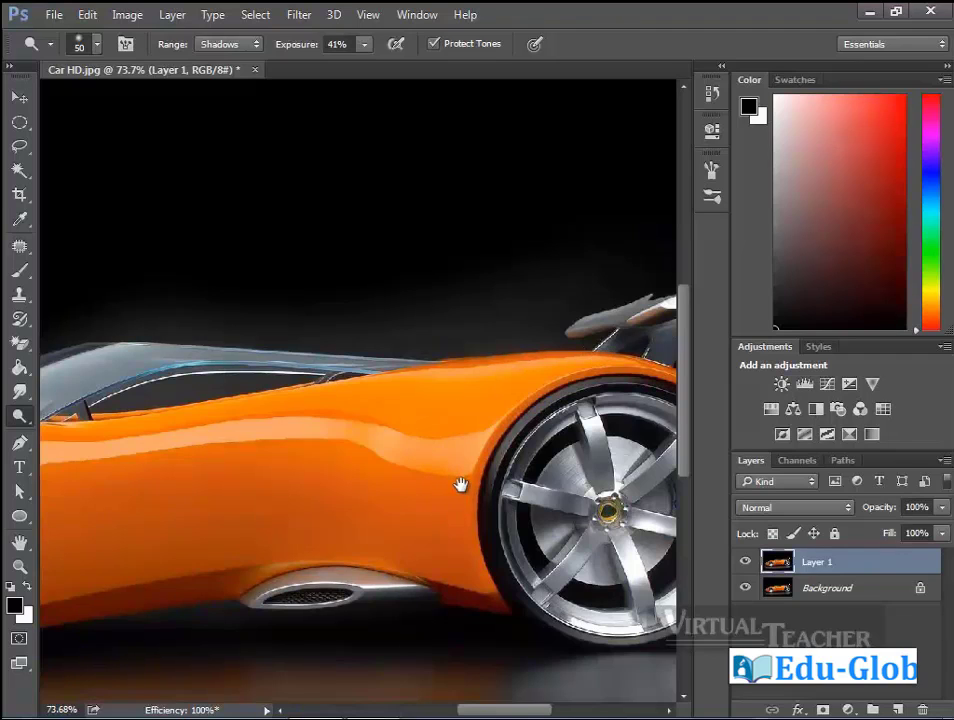
{"action": "left_click_drag", "start_coordinate": [460, 486], "coordinate": [521, 422]}
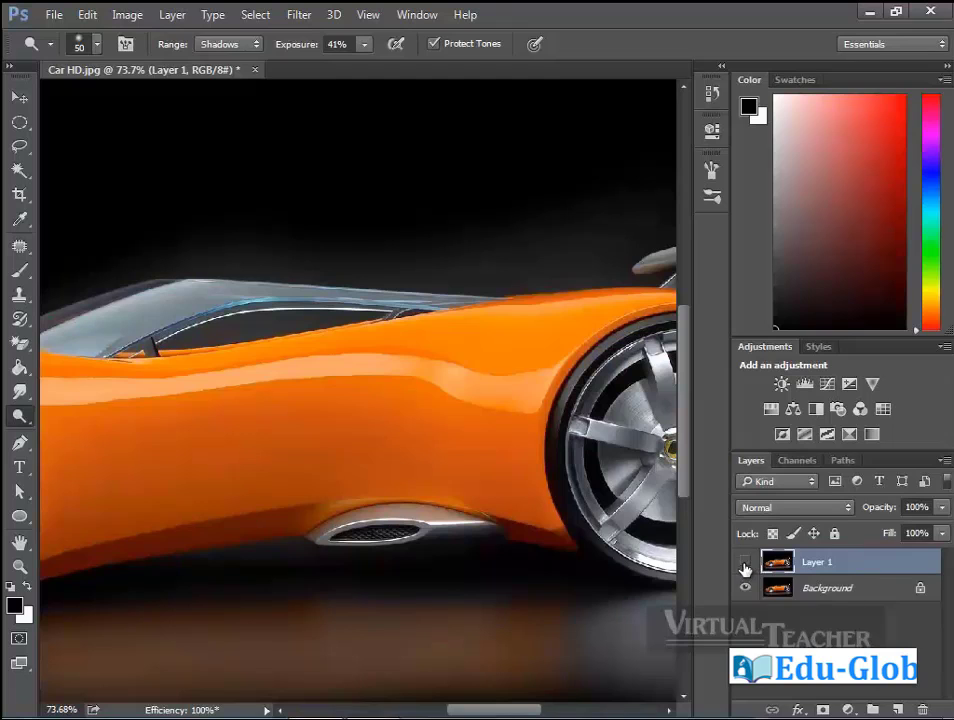
Toggle Layer 1 to compare, zoom out to 33.3%, and leave Layer 1 visible.
{"action": "left_click", "coordinate": [744, 565]}
{"action": "left_click", "coordinate": [744, 565]}
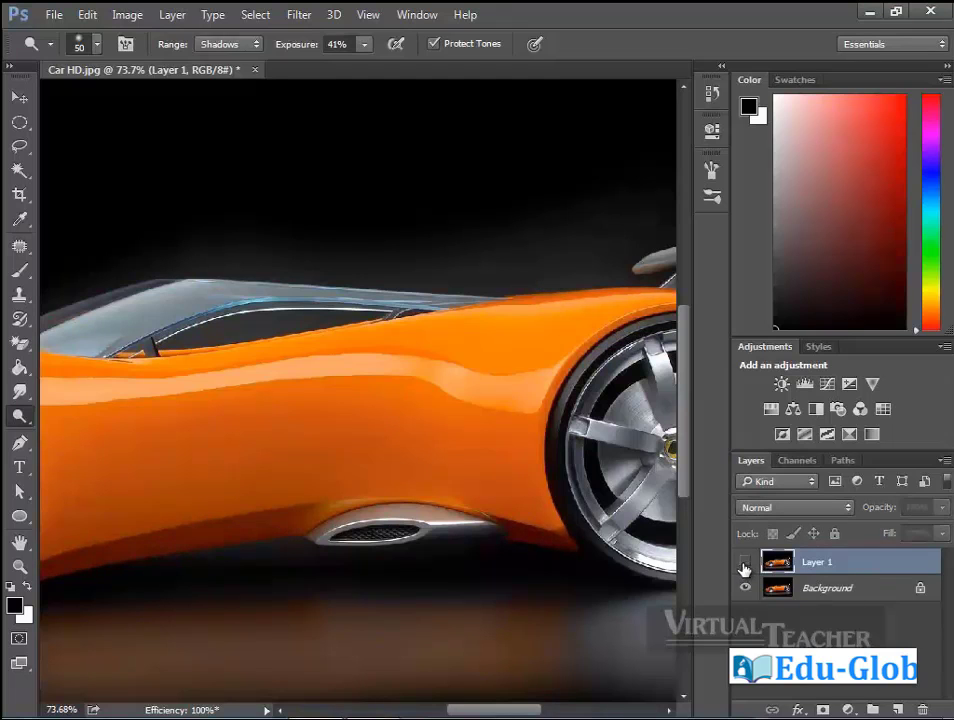
{"action": "key", "text": "ctrl+minus"}
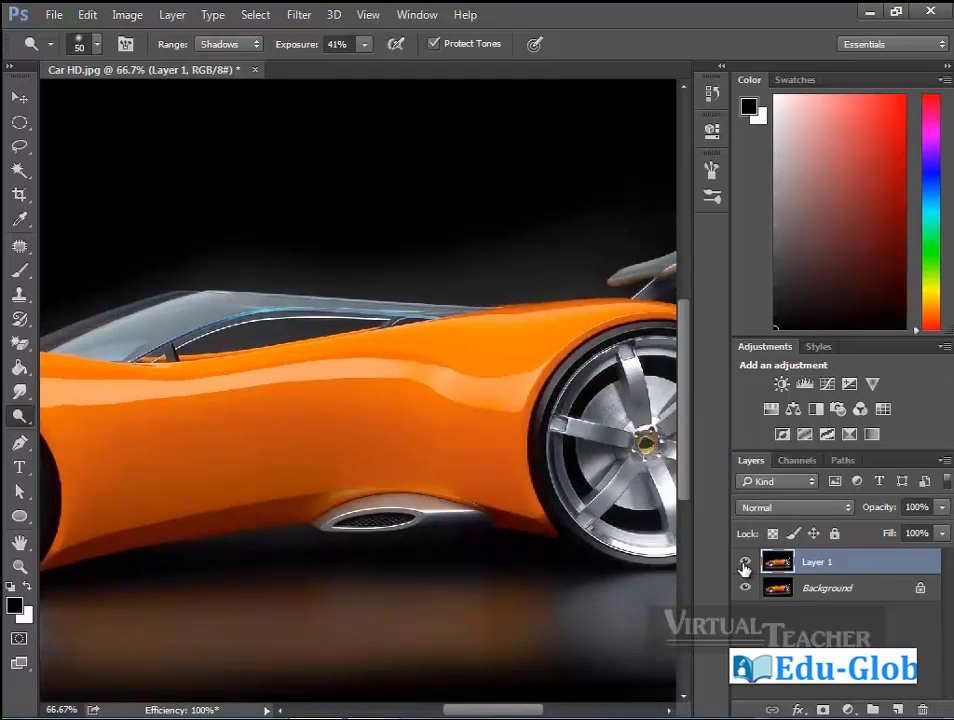
{"action": "key", "text": "ctrl+minus"}
{"action": "left_click", "coordinate": [744, 566]}
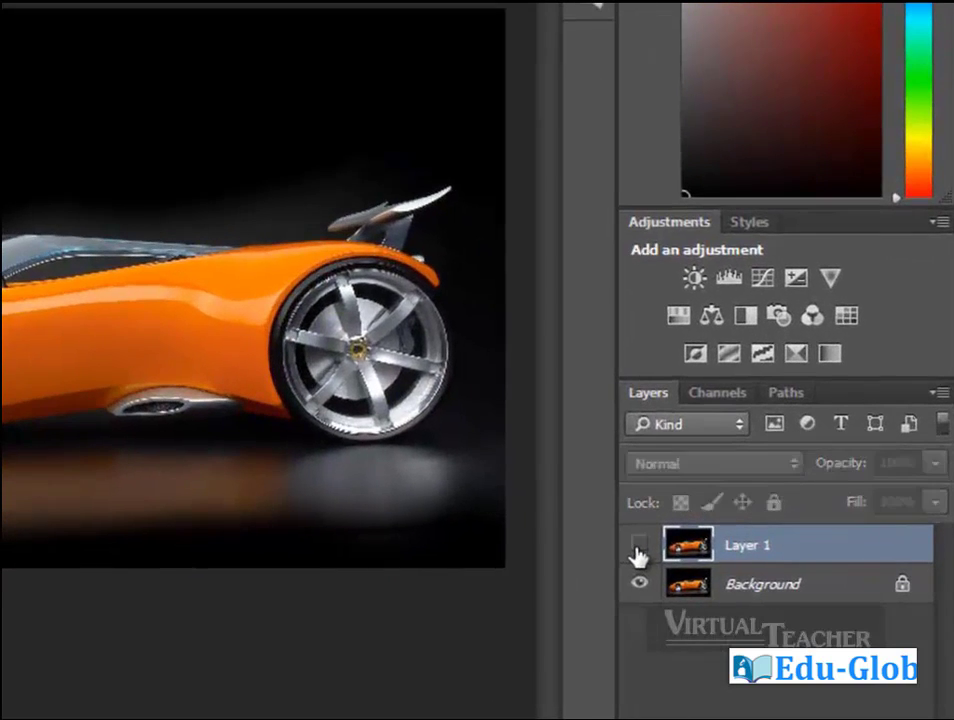
{"action": "left_click", "coordinate": [638, 545]}
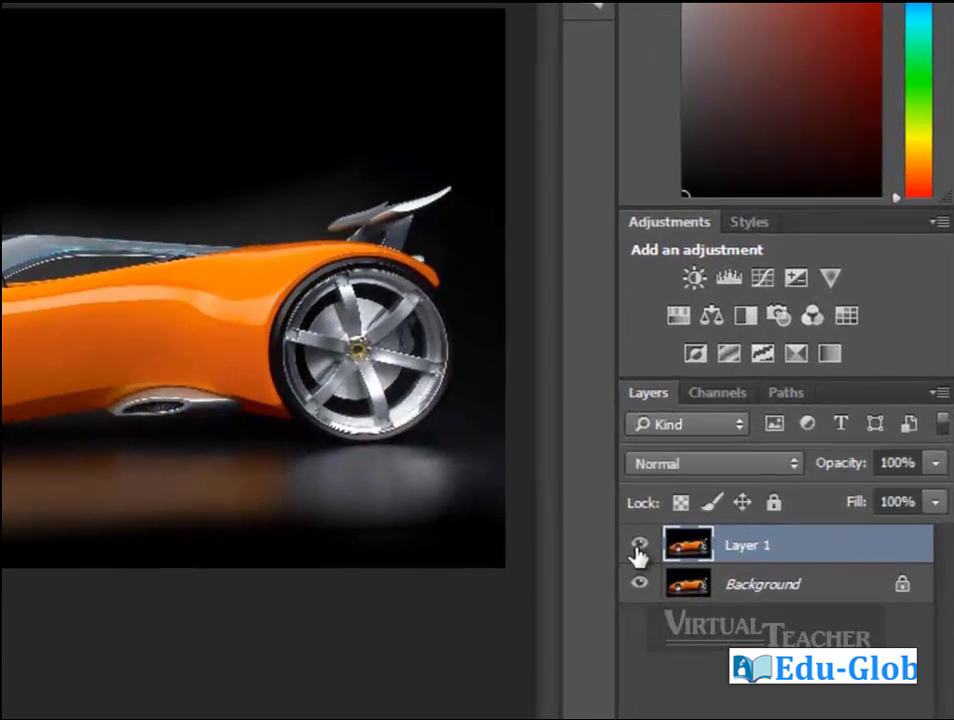
{"action": "left_click", "coordinate": [638, 545]}
{"action": "left_click", "coordinate": [638, 545]}
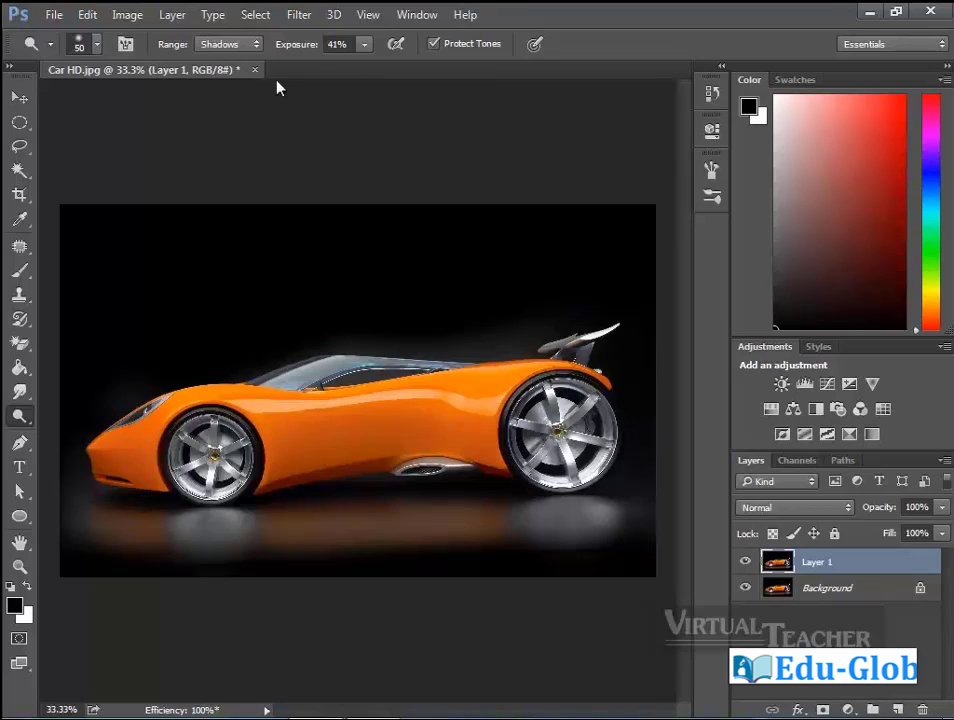
{"action": "left_click", "coordinate": [253, 45]}
Dodge the car body's midtones with a 150 px brush and toggle Layer 1 to compare.
{"action": "left_click", "coordinate": [234, 74]}
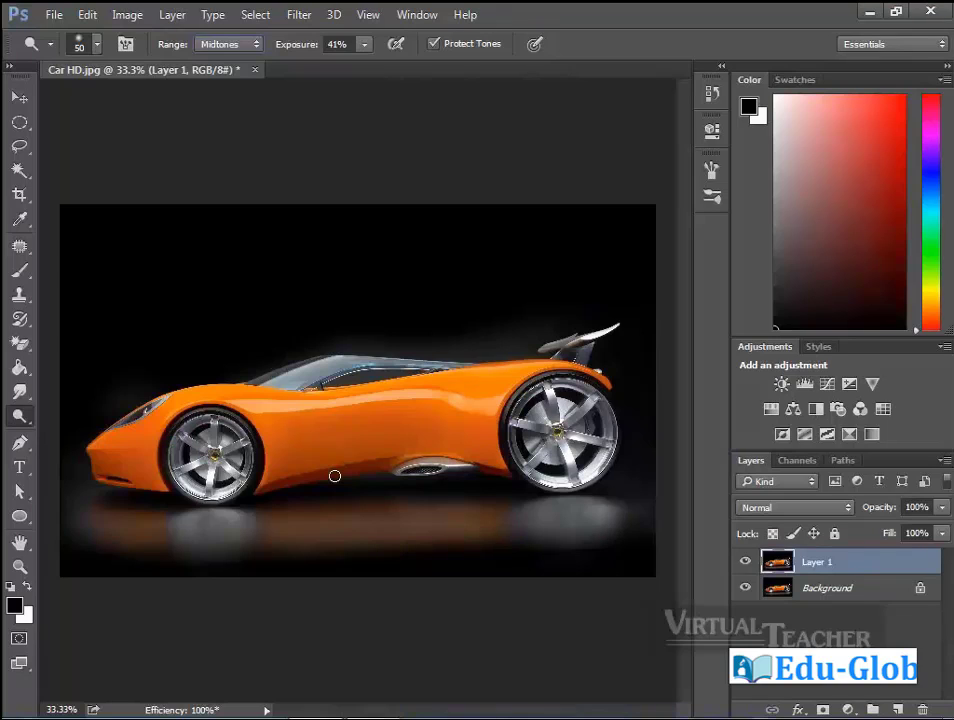
{"action": "key", "text": "bracketright"}
{"action": "key", "text": "bracketright"}
{"action": "key", "text": "bracketright"}
{"action": "key", "text": "bracketright"}
{"action": "key", "text": "bracketright"}
{"action": "key", "text": "bracketright"}
{"action": "key", "text": "bracketright"}
{"action": "key", "text": "bracketright"}
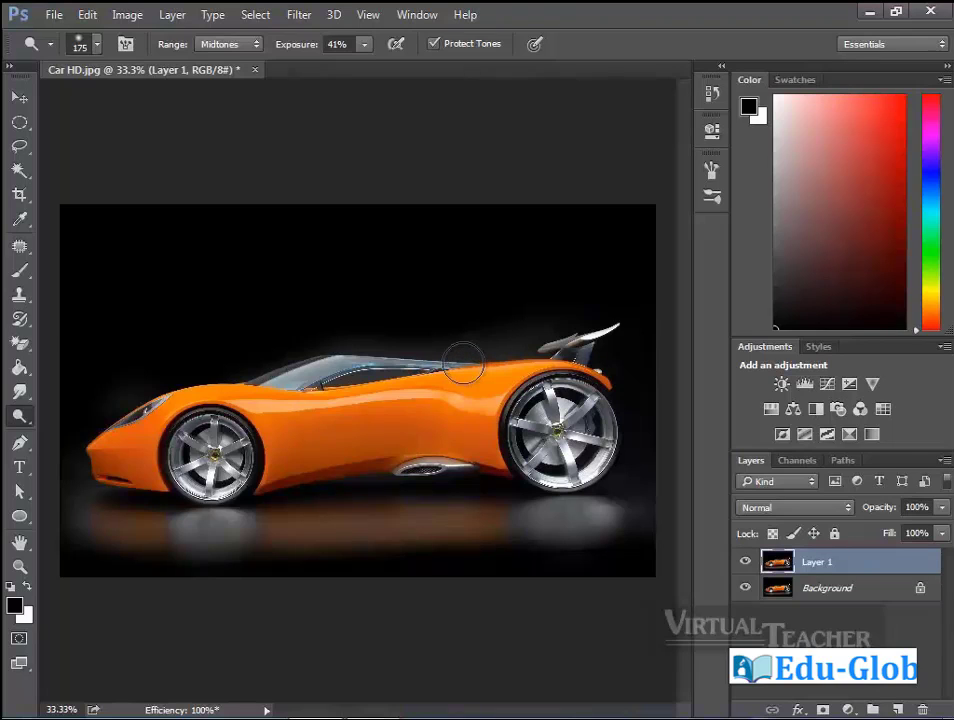
{"action": "key", "text": "bracketleft"}
{"action": "key", "text": "bracketleft"}
{"action": "key", "text": "bracketleft"}
{"action": "key", "text": "bracketleft"}
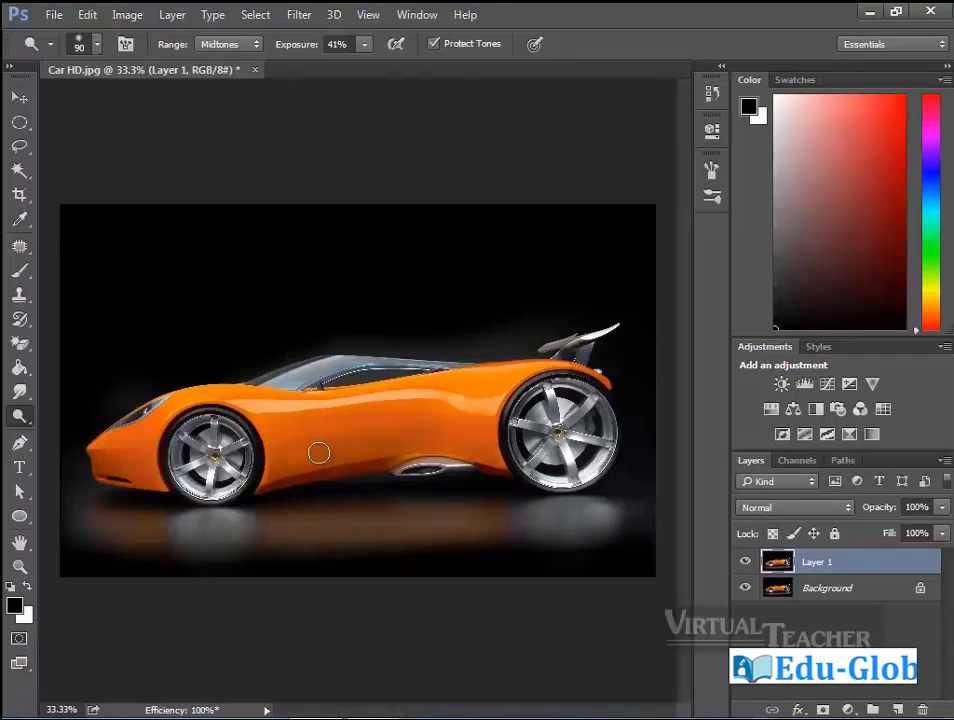
{"action": "key", "text": "bracketright"}
{"action": "key", "text": "bracketright"}
{"action": "key", "text": "bracketright"}
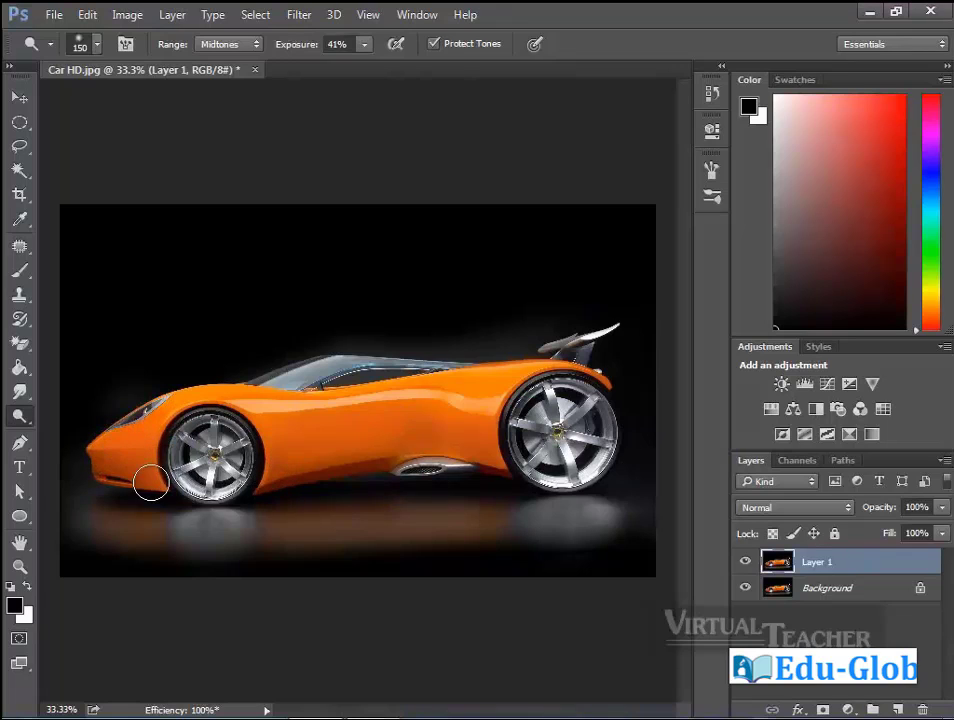
{"action": "left_click", "coordinate": [745, 563]}
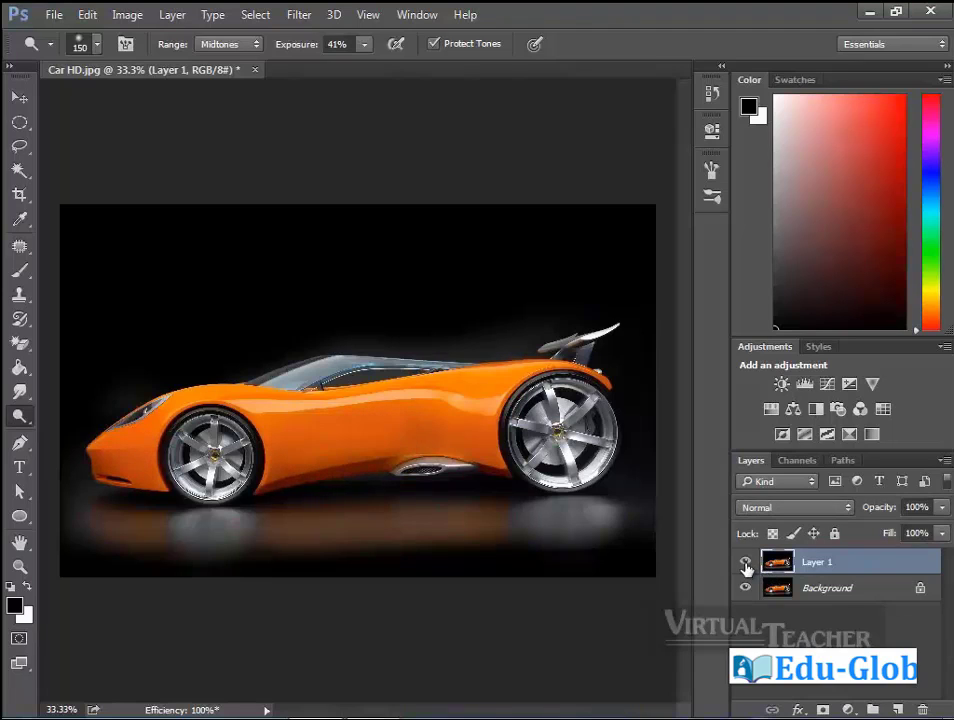
Dodge the front and rear wheel rims in Highlights range, toggling Layer 1 to compare.
{"action": "left_click", "coordinate": [250, 44]}
{"action": "left_click", "coordinate": [228, 83]}
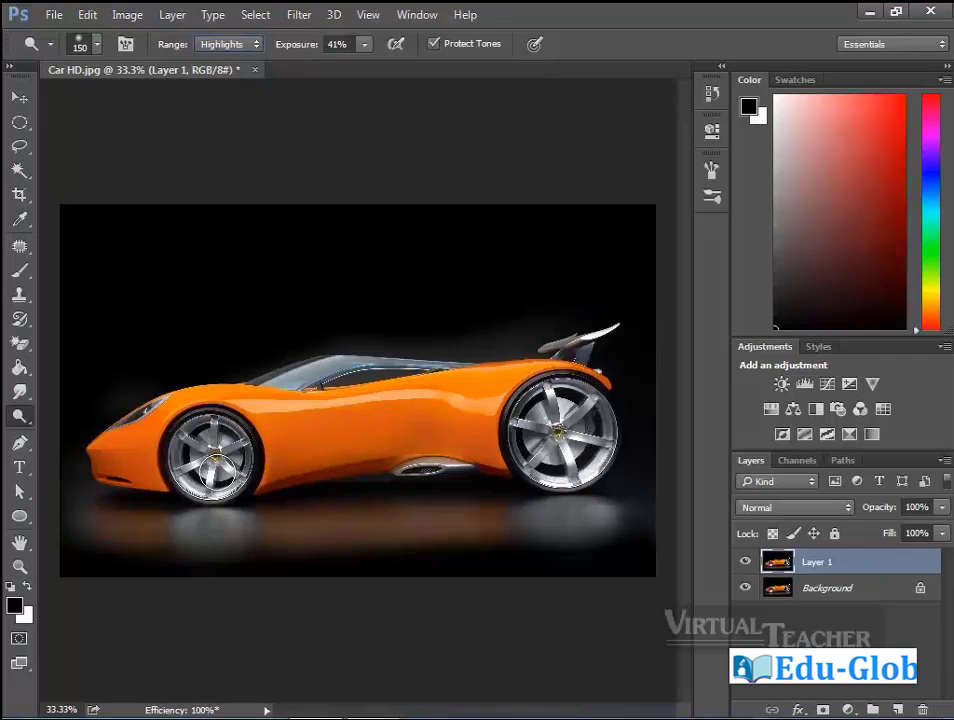
{"action": "left_click_drag", "start_coordinate": [190, 440], "coordinate": [240, 470]}
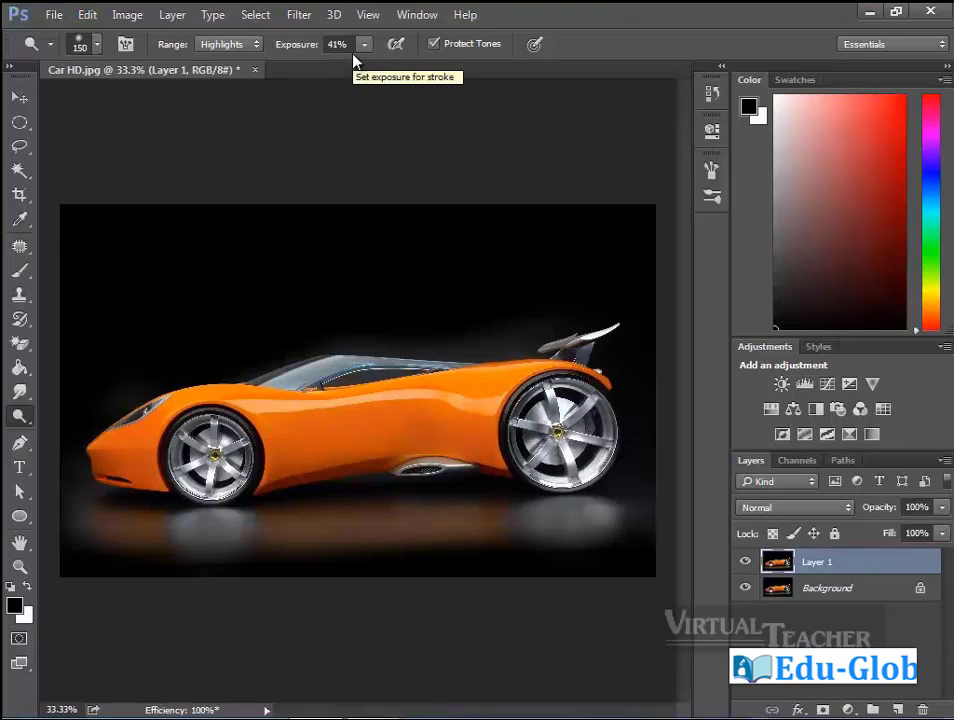
{"action": "left_click_drag", "start_coordinate": [560, 460], "coordinate": [601, 447]}
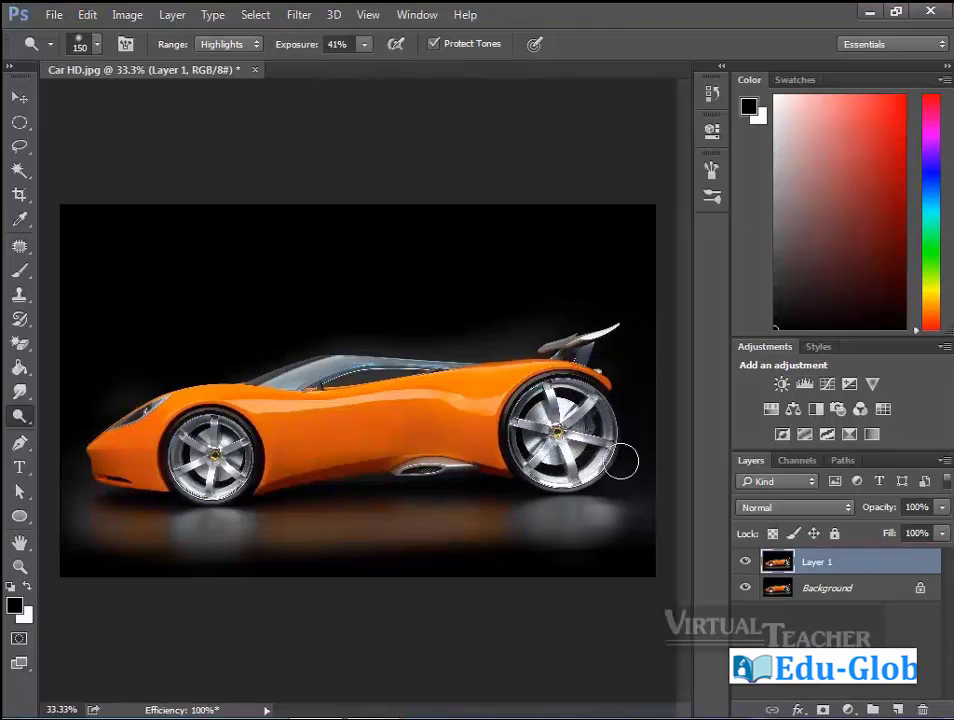
{"action": "left_click_drag", "start_coordinate": [262, 483], "coordinate": [297, 461]}
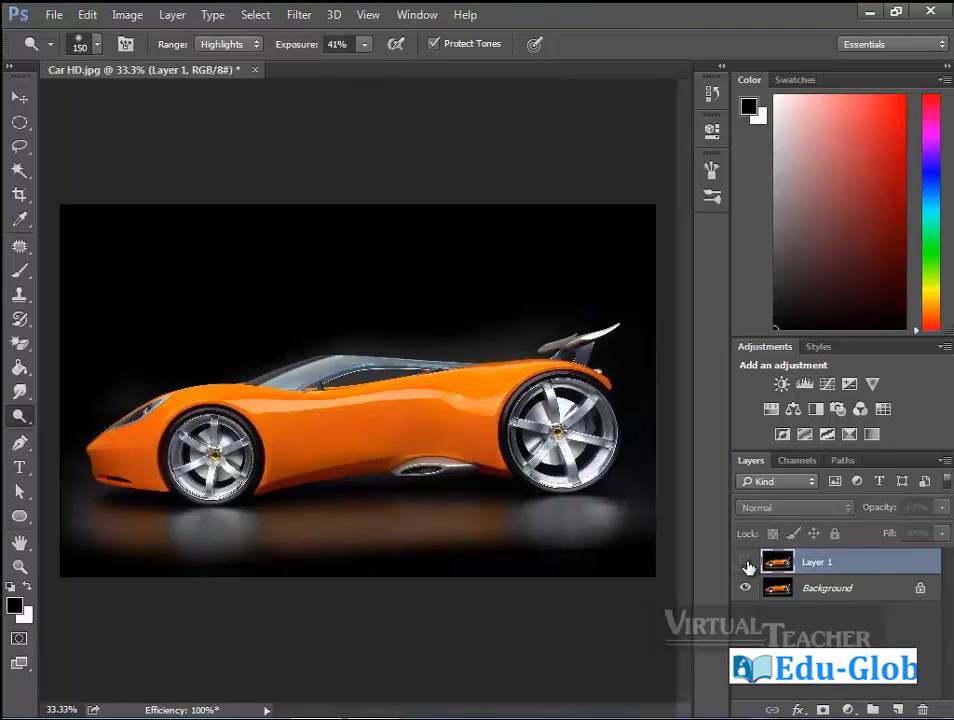
{"action": "left_click", "coordinate": [745, 562]}
{"action": "left_click", "coordinate": [745, 562]}
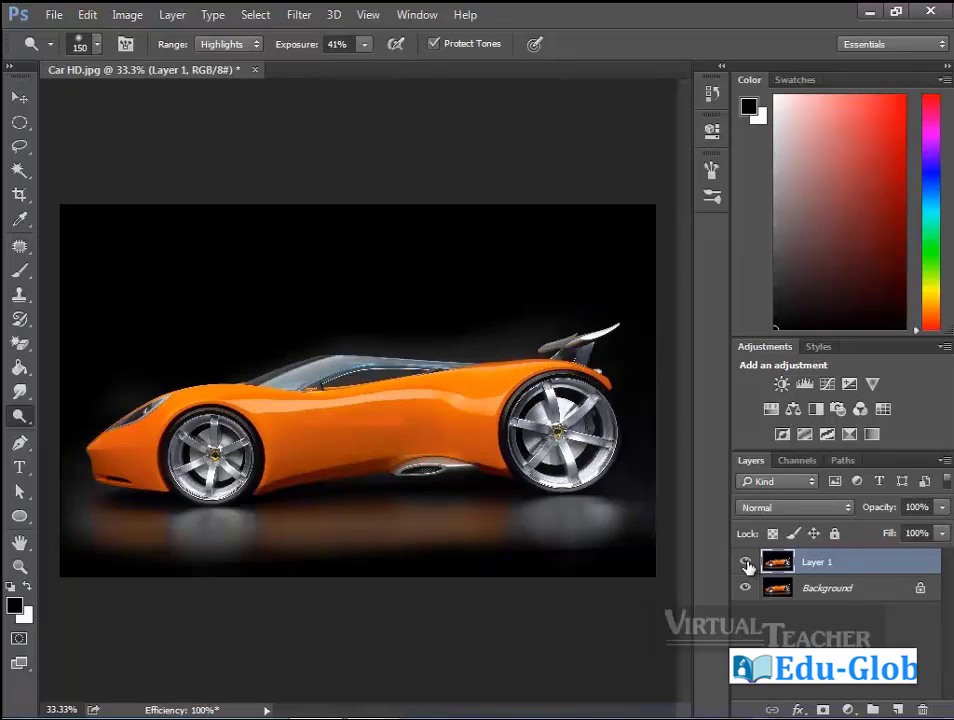
{"action": "left_click", "coordinate": [745, 562]}
{"action": "left_click", "coordinate": [745, 562]}
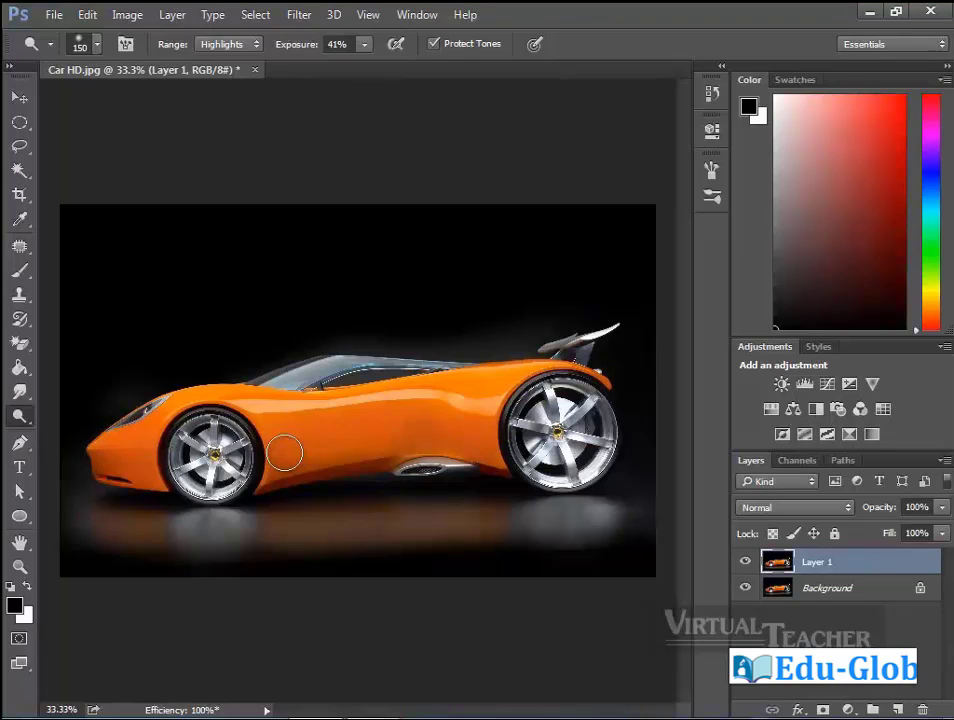
Set up the Burn Tool with Shadows range and a 150 brush, then compare with the original.
{"action": "right_click", "coordinate": [24, 427]}
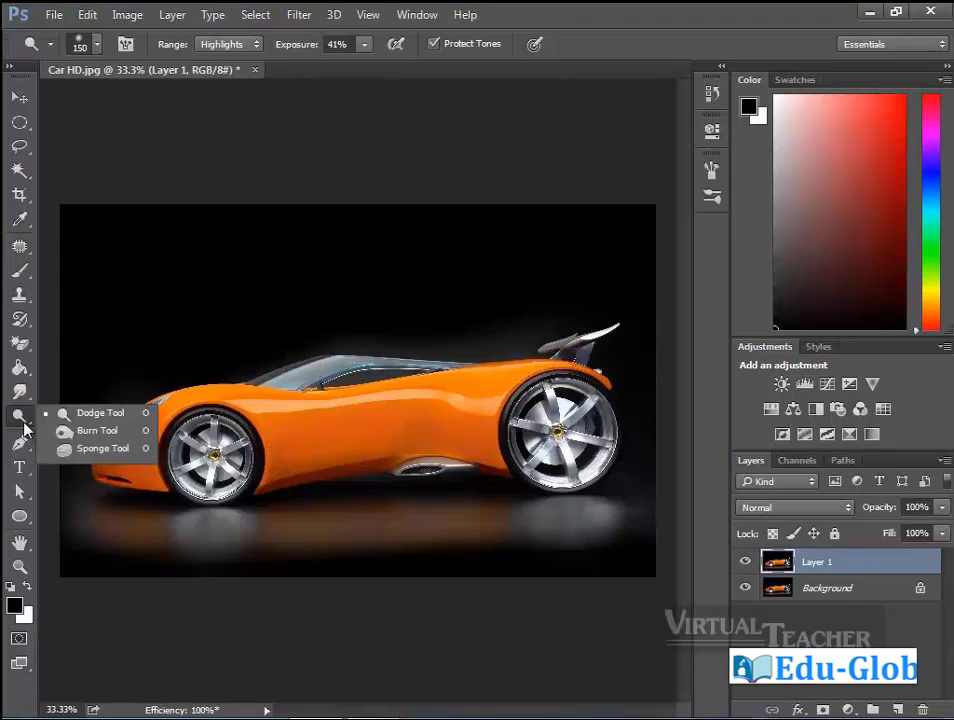
{"action": "left_click", "coordinate": [97, 431]}
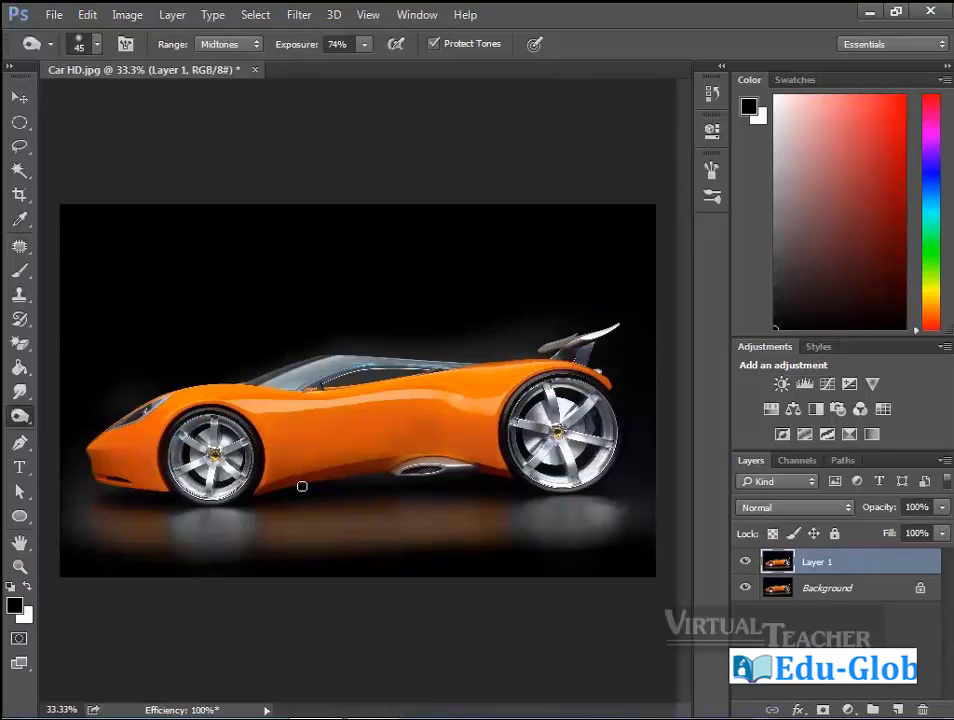
{"action": "left_click", "coordinate": [258, 45]}
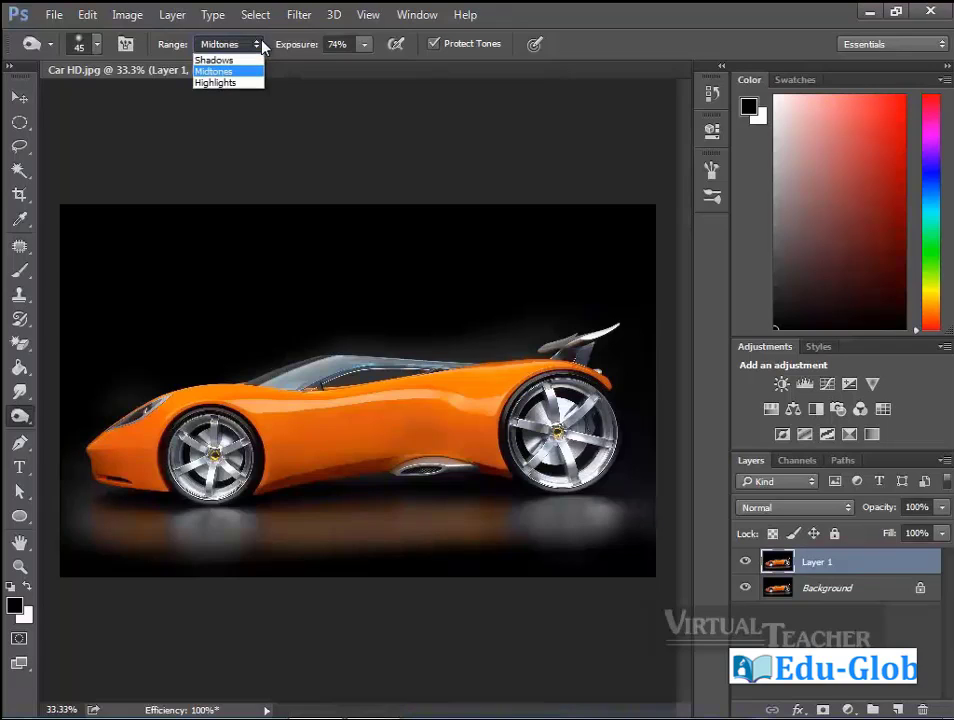
{"action": "left_click", "coordinate": [246, 60]}
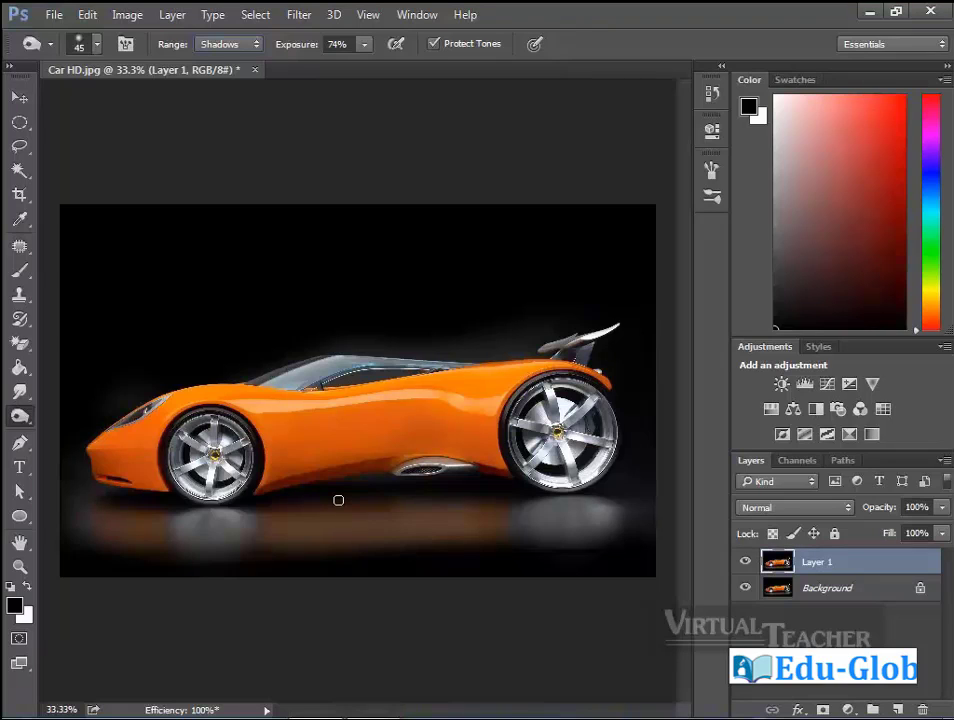
{"action": "right_click", "coordinate": [338, 500]}
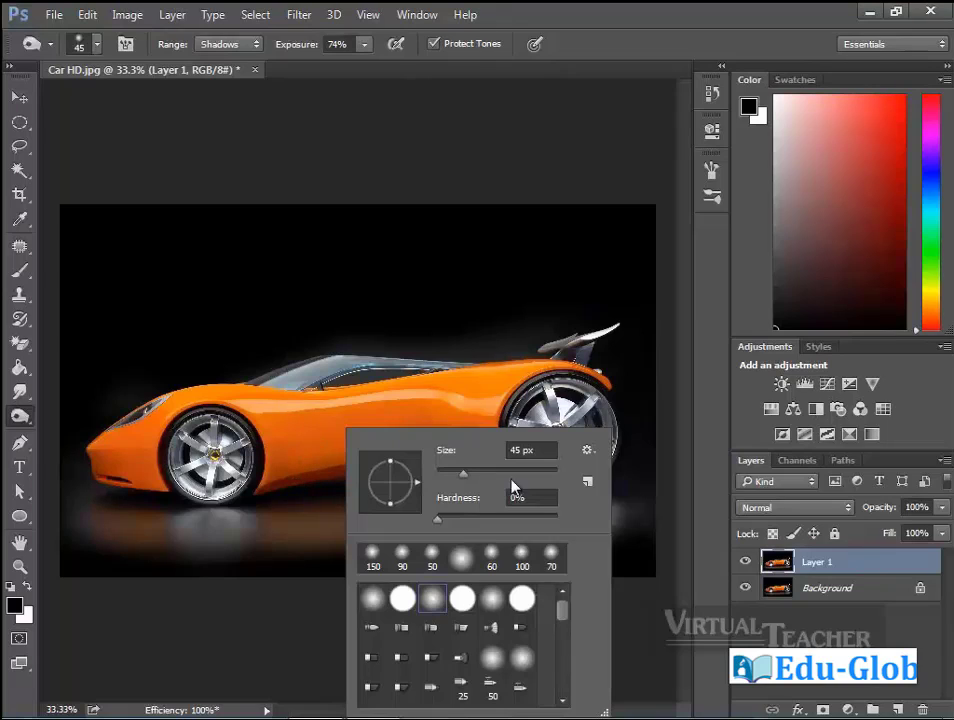
{"action": "left_click", "coordinate": [318, 649]}
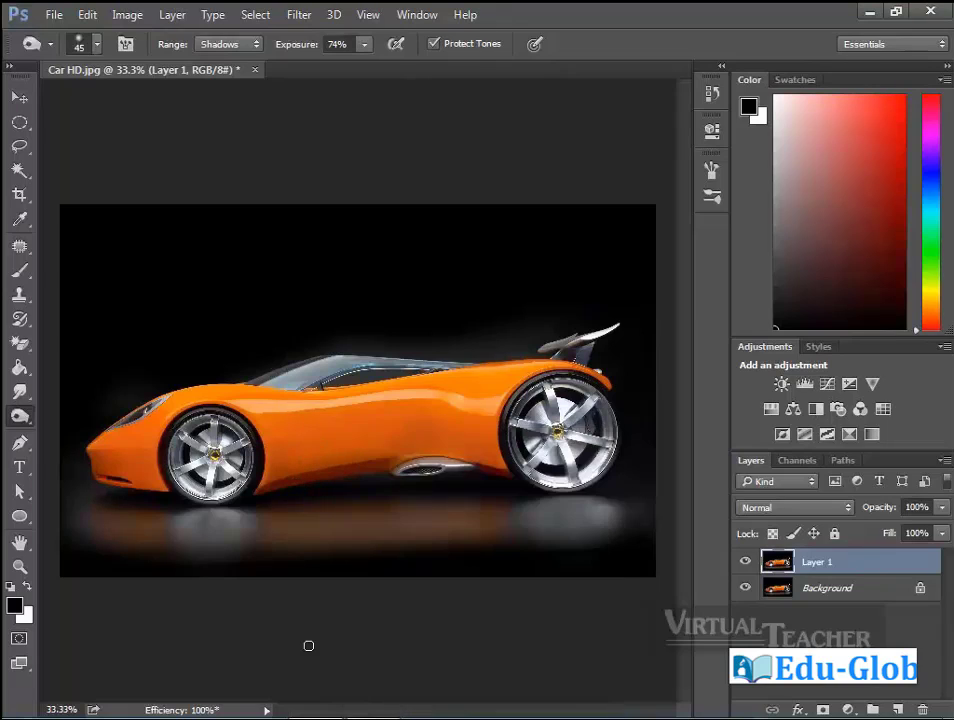
{"action": "key", "text": "bracketright"}
{"action": "key", "text": "bracketright"}
{"action": "key", "text": "bracketright"}
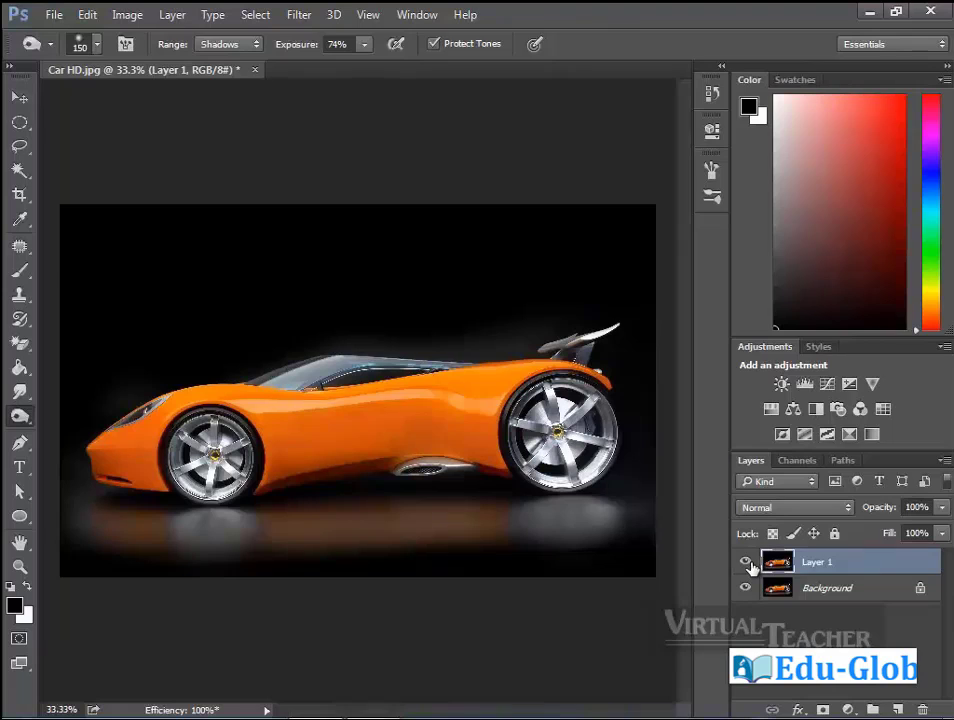
{"action": "left_click", "coordinate": [746, 563]}
{"action": "left_click", "coordinate": [746, 563]}
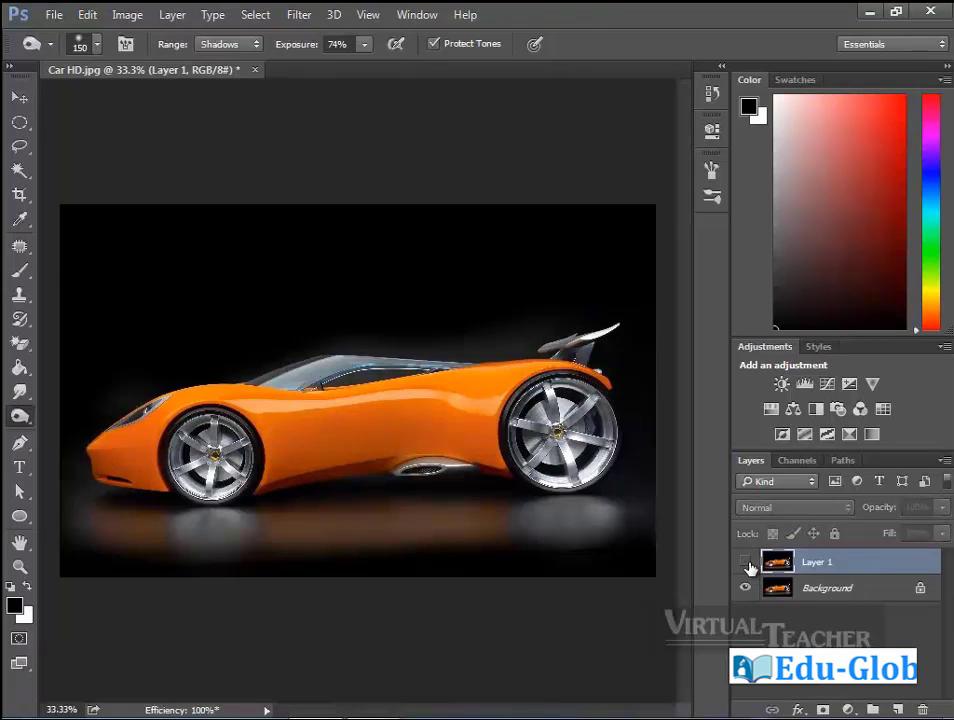
At 36% exposure, burn the car body's midtones and then its highlights, comparing before and after.
{"action": "left_click", "coordinate": [365, 45]}
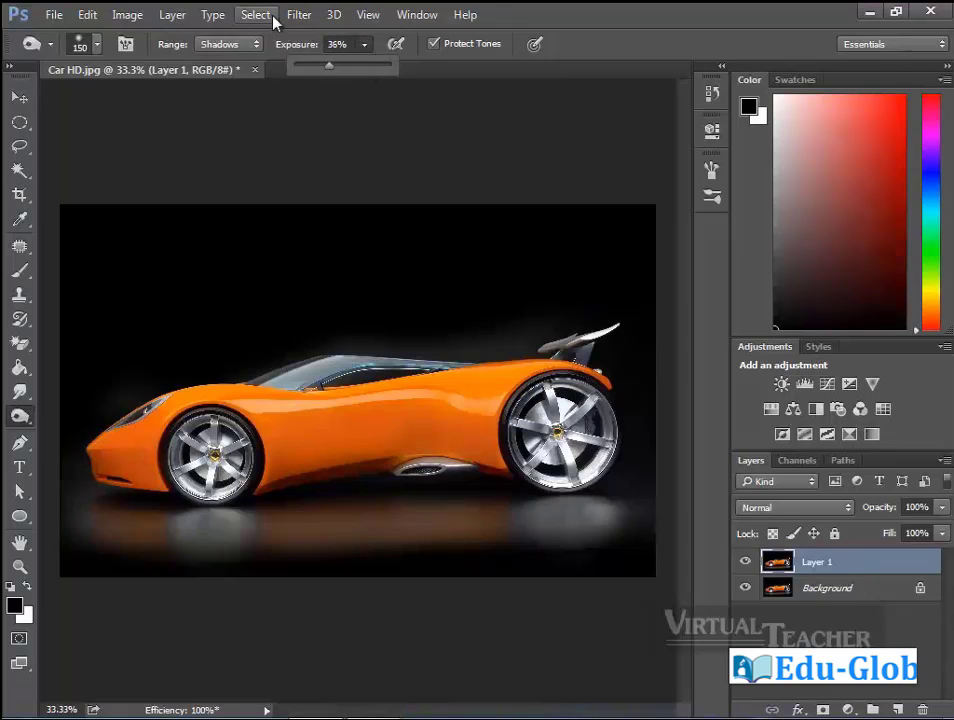
{"action": "left_click", "coordinate": [258, 44]}
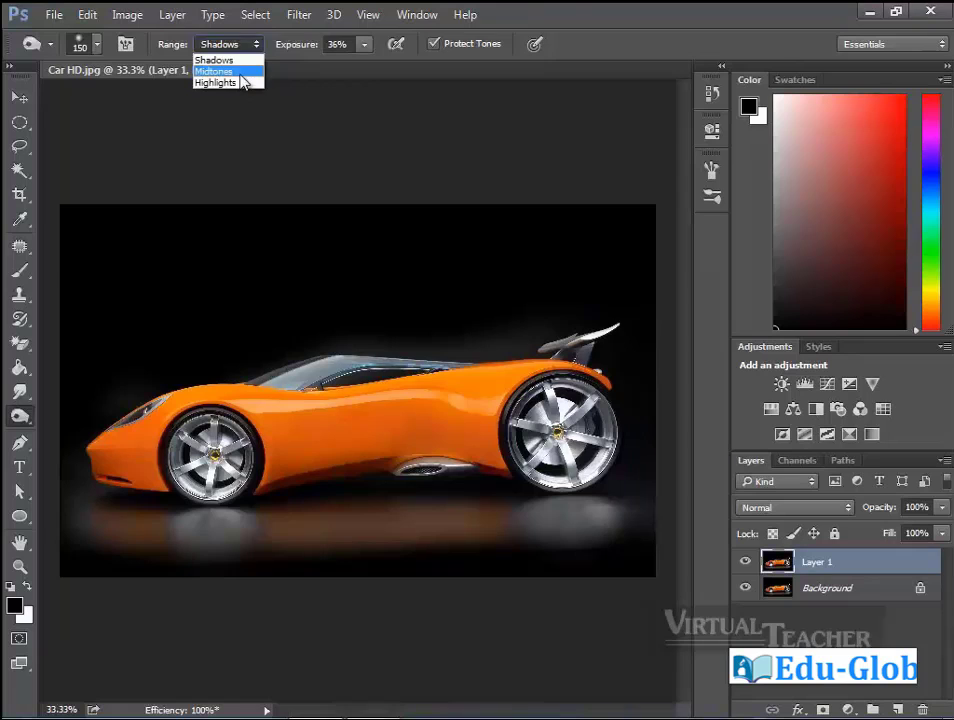
{"action": "left_click", "coordinate": [225, 71]}
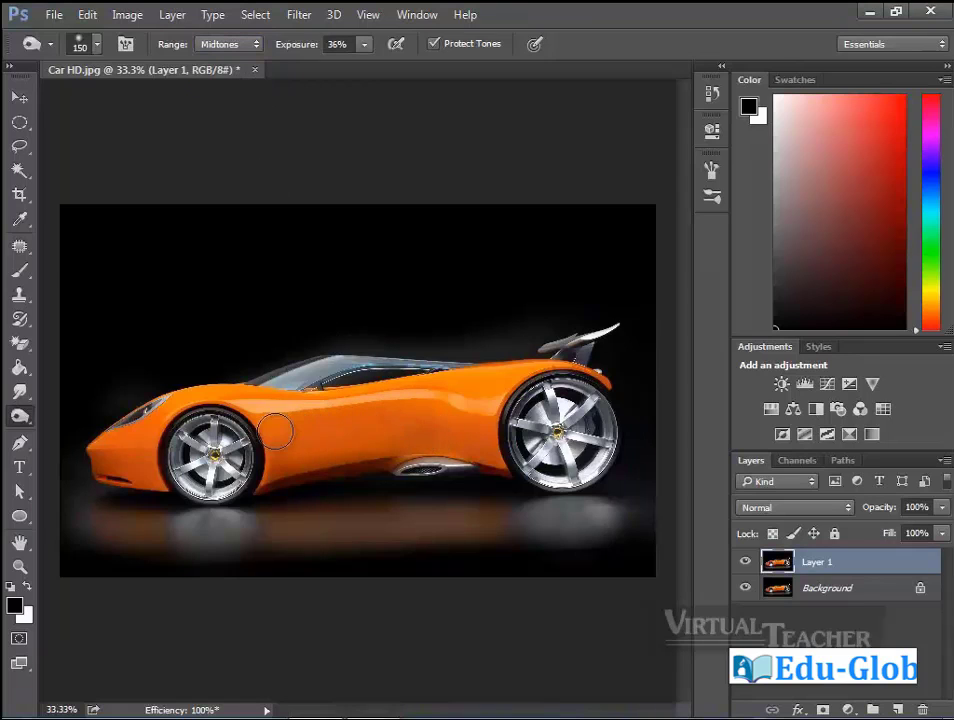
{"action": "mouse_move", "coordinate": [397, 448]}
{"action": "left_mouse_down"}
{"action": "mouse_move", "coordinate": [290, 452]}
{"action": "mouse_move", "coordinate": [396, 469]}
{"action": "mouse_move", "coordinate": [315, 454]}
{"action": "mouse_move", "coordinate": [432, 430]}
{"action": "mouse_move", "coordinate": [317, 432]}
{"action": "mouse_move", "coordinate": [341, 453]}
{"action": "mouse_move", "coordinate": [197, 482]}
{"action": "mouse_move", "coordinate": [253, 388]}
{"action": "left_mouse_up"}
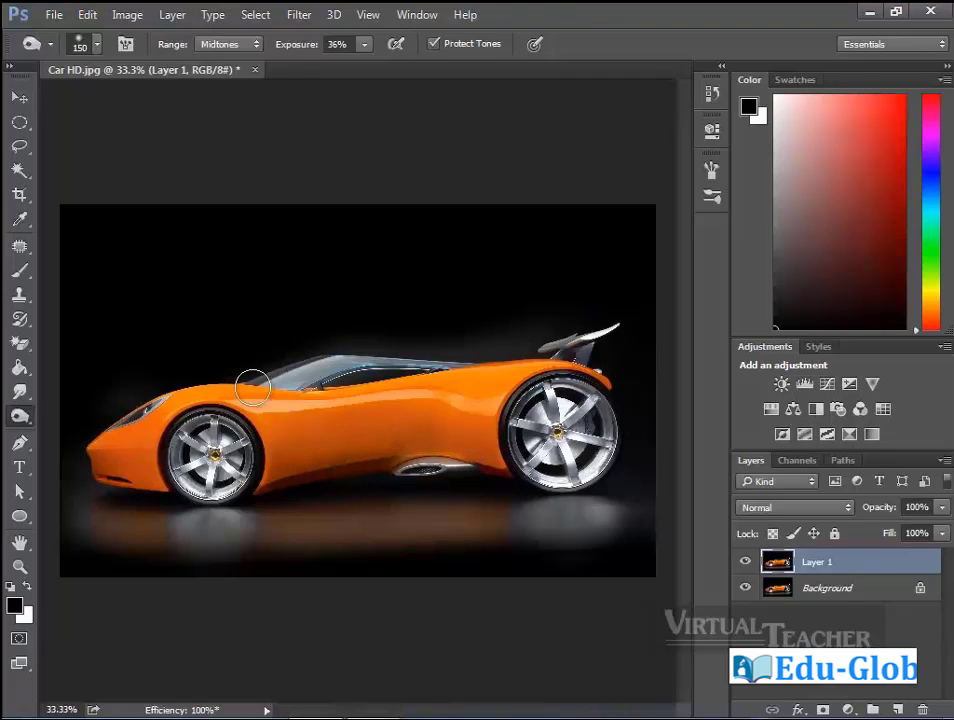
{"action": "left_click", "coordinate": [255, 48]}
{"action": "left_click", "coordinate": [230, 81]}
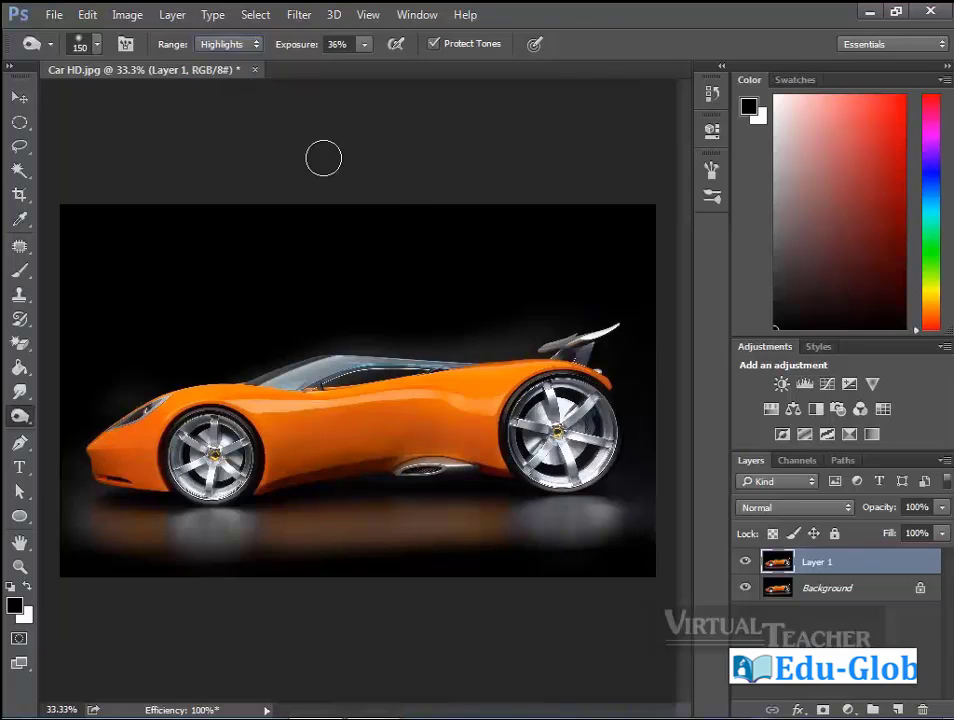
{"action": "mouse_move", "coordinate": [488, 408]}
{"action": "left_mouse_down"}
{"action": "mouse_move", "coordinate": [298, 449]}
{"action": "mouse_move", "coordinate": [485, 409]}
{"action": "mouse_move", "coordinate": [357, 397]}
{"action": "mouse_move", "coordinate": [265, 408]}
{"action": "mouse_move", "coordinate": [228, 362]}
{"action": "mouse_move", "coordinate": [334, 369]}
{"action": "mouse_move", "coordinate": [107, 464]}
{"action": "mouse_move", "coordinate": [304, 408]}
{"action": "left_mouse_up"}
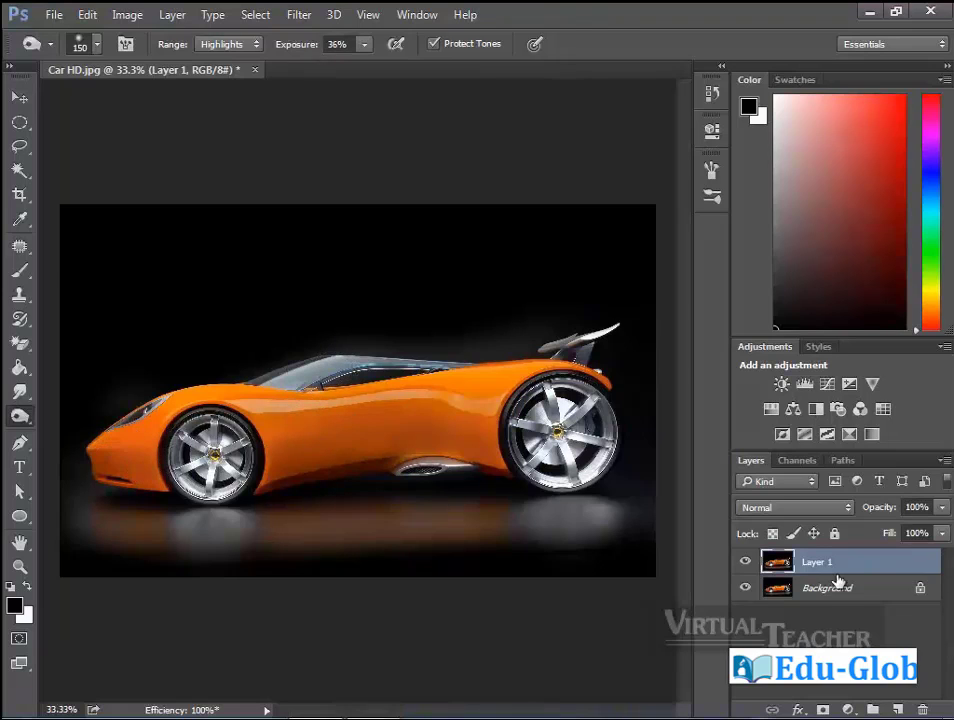
{"action": "left_click", "coordinate": [745, 562]}
{"action": "left_click", "coordinate": [745, 563]}
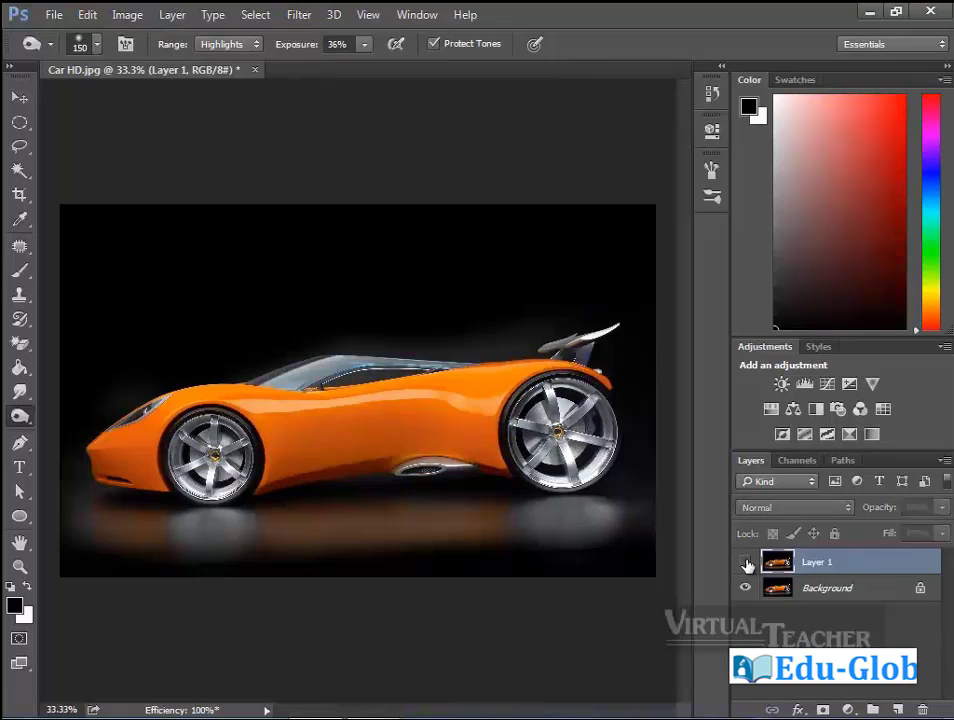
{"action": "left_click", "coordinate": [745, 563]}
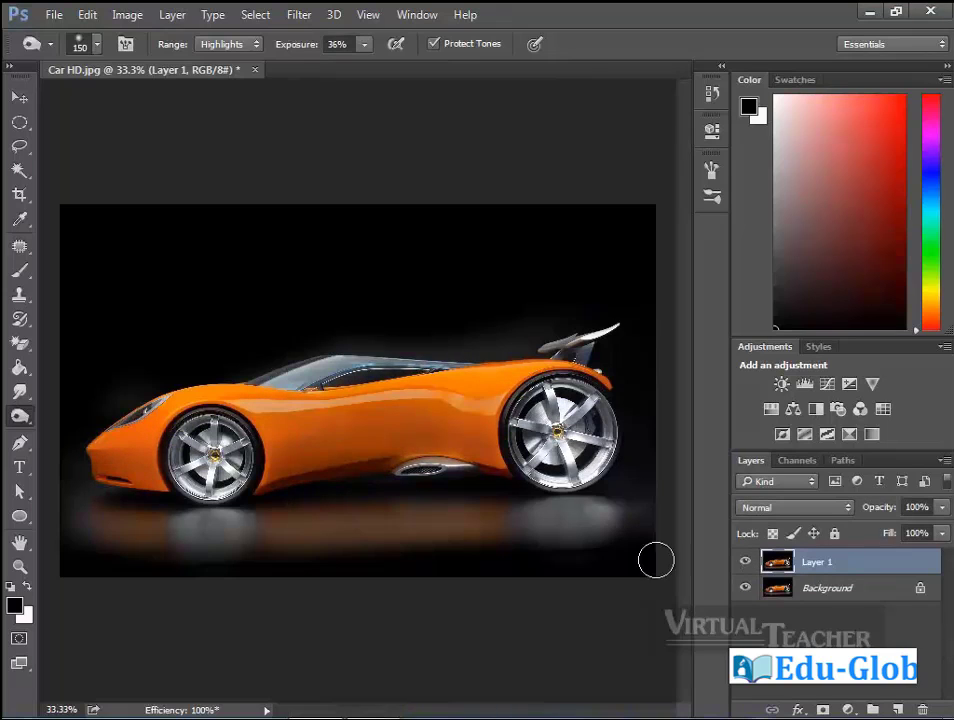
Pick the Sponge Tool, duplicate Background with Ctrl+J, hide Layer 1, and keep Desaturate mode.
{"action": "right_click", "coordinate": [19, 418]}
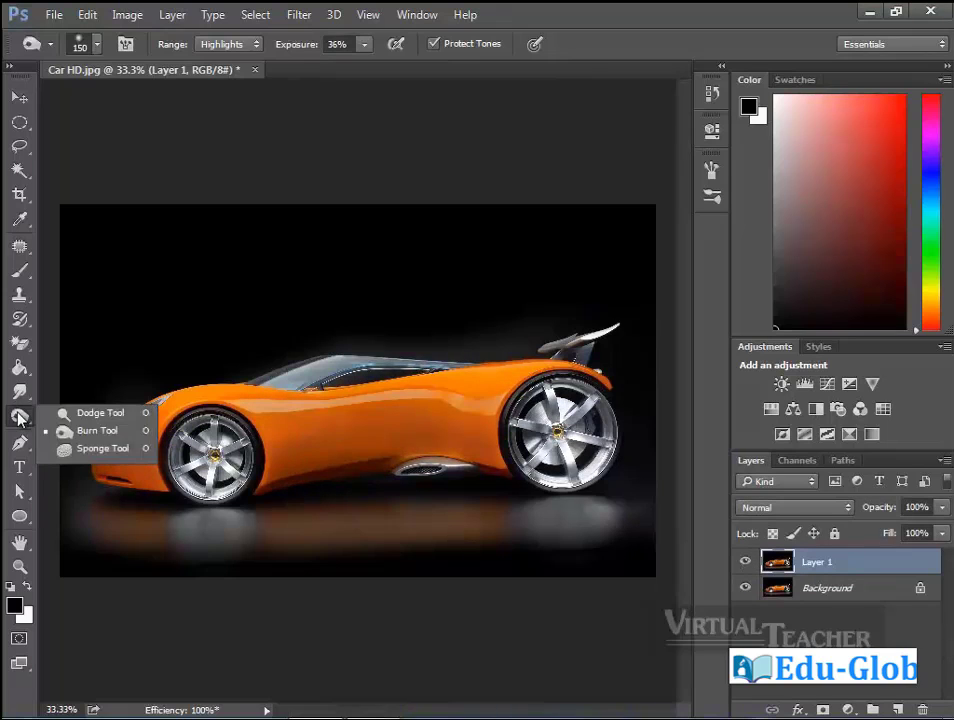
{"action": "left_click", "coordinate": [115, 451]}
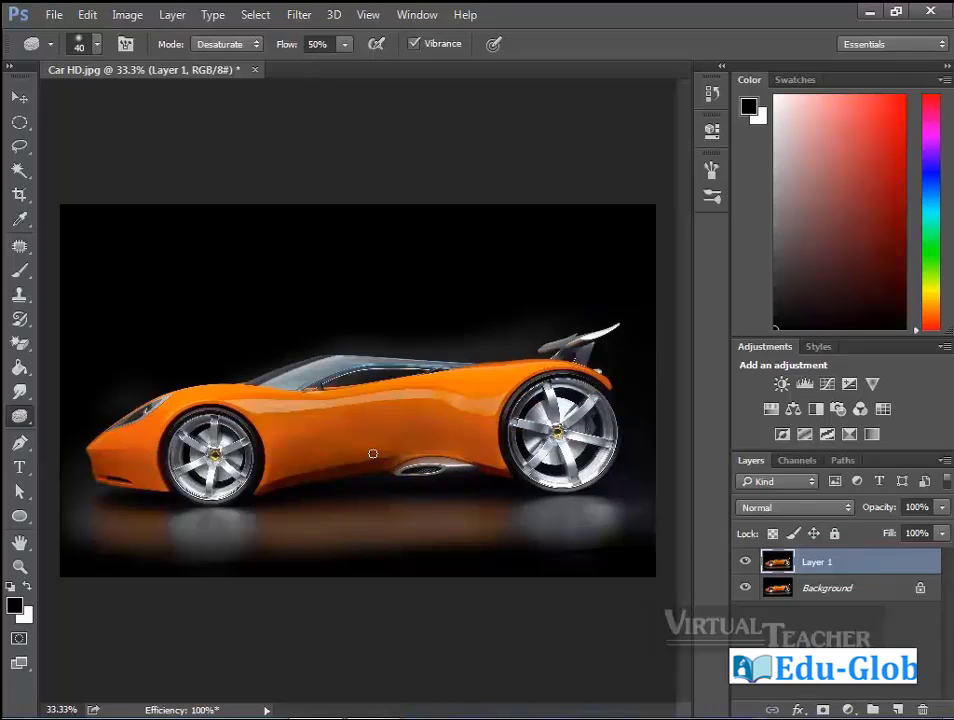
{"action": "left_click", "coordinate": [836, 596]}
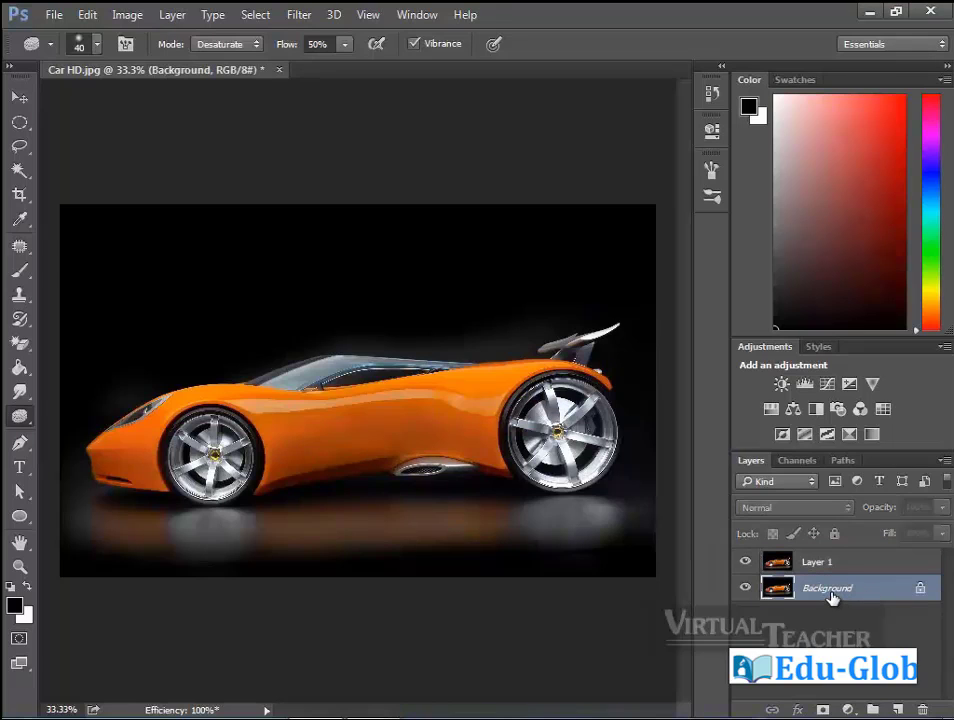
{"action": "key", "text": "ctrl+j"}
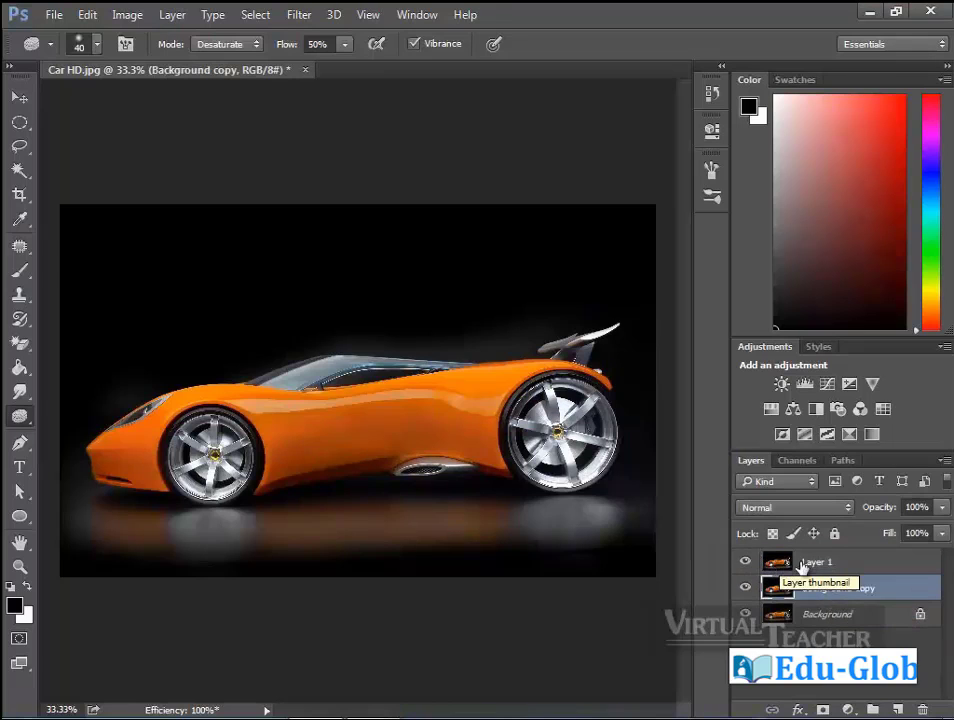
{"action": "left_click", "coordinate": [745, 562]}
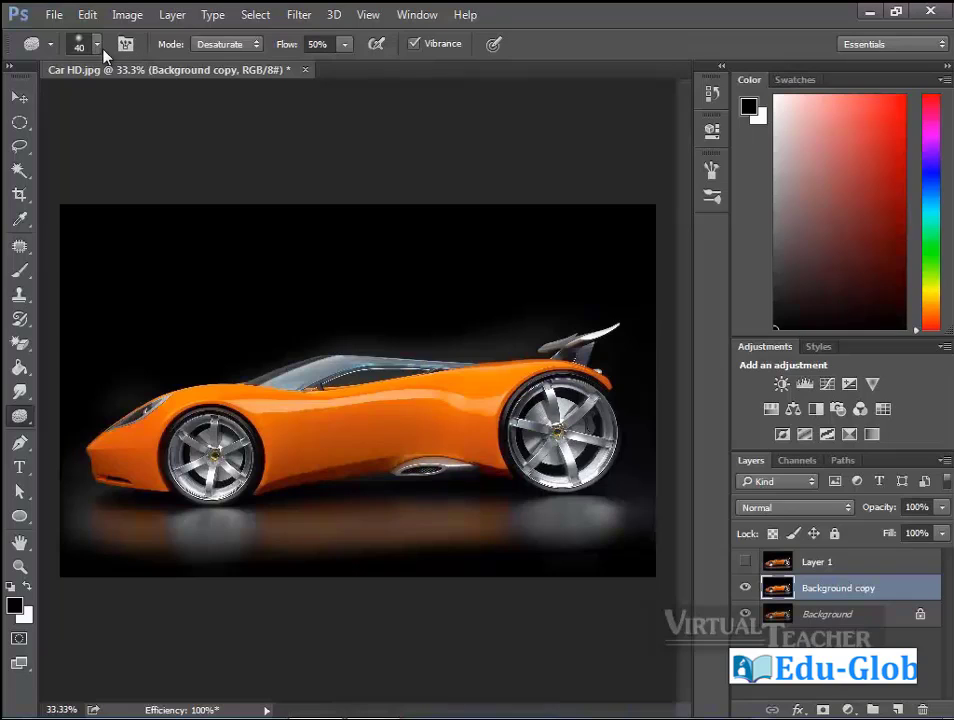
{"action": "left_click", "coordinate": [255, 46]}
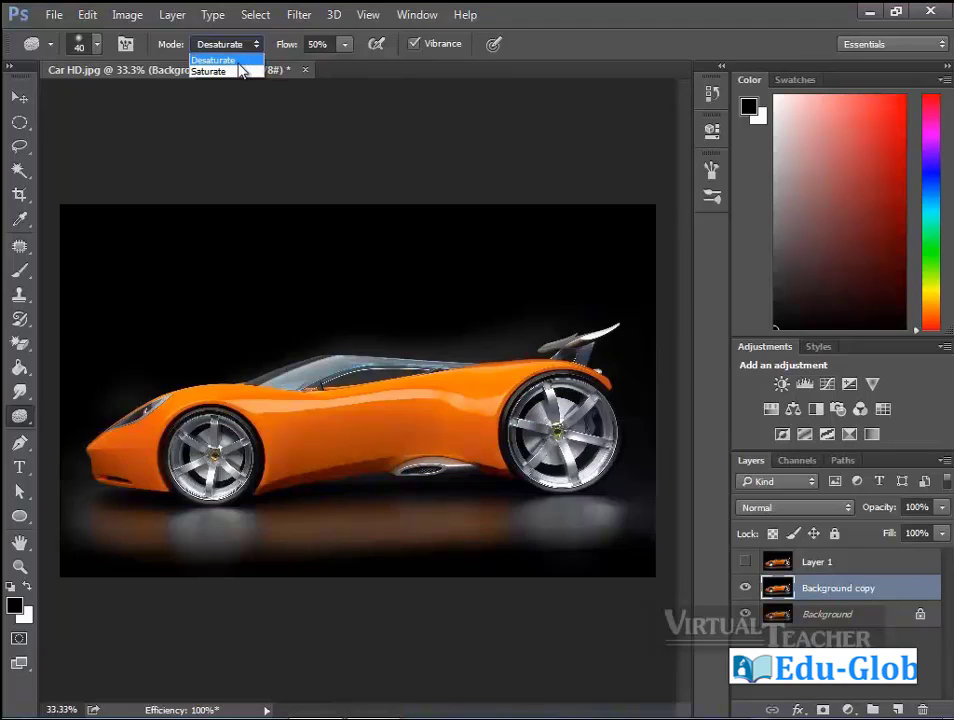
{"action": "left_click", "coordinate": [239, 63]}
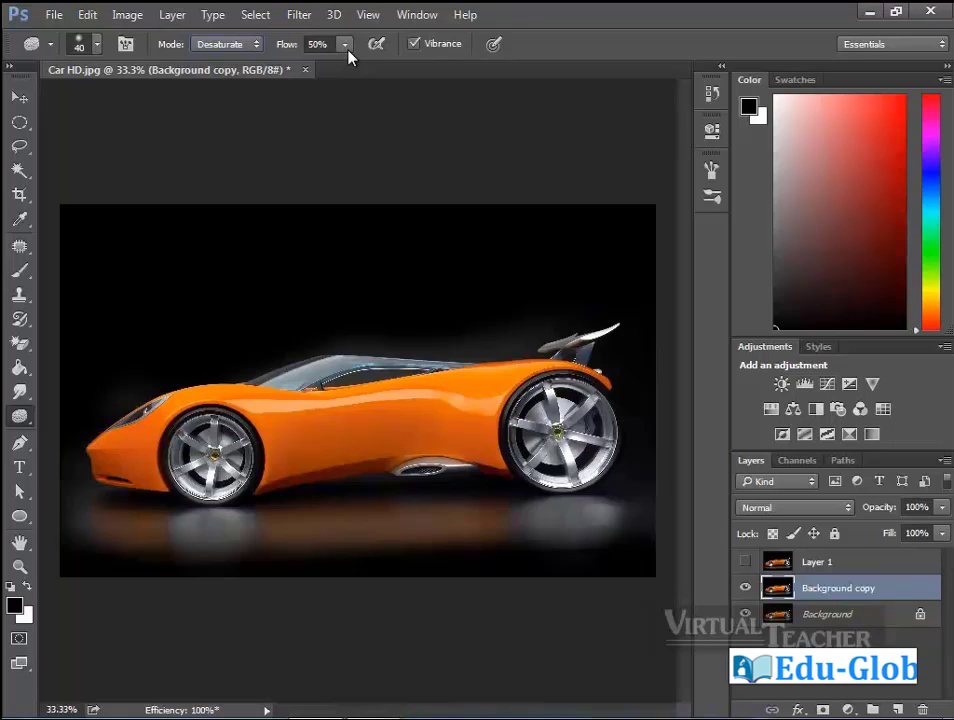
With a 150 Sponge brush, desaturate the body's highlight streak and the area right of the front wheel.
{"action": "key", "text": "bracketright"}
{"action": "key", "text": "bracketright"}
{"action": "key", "text": "bracketright"}
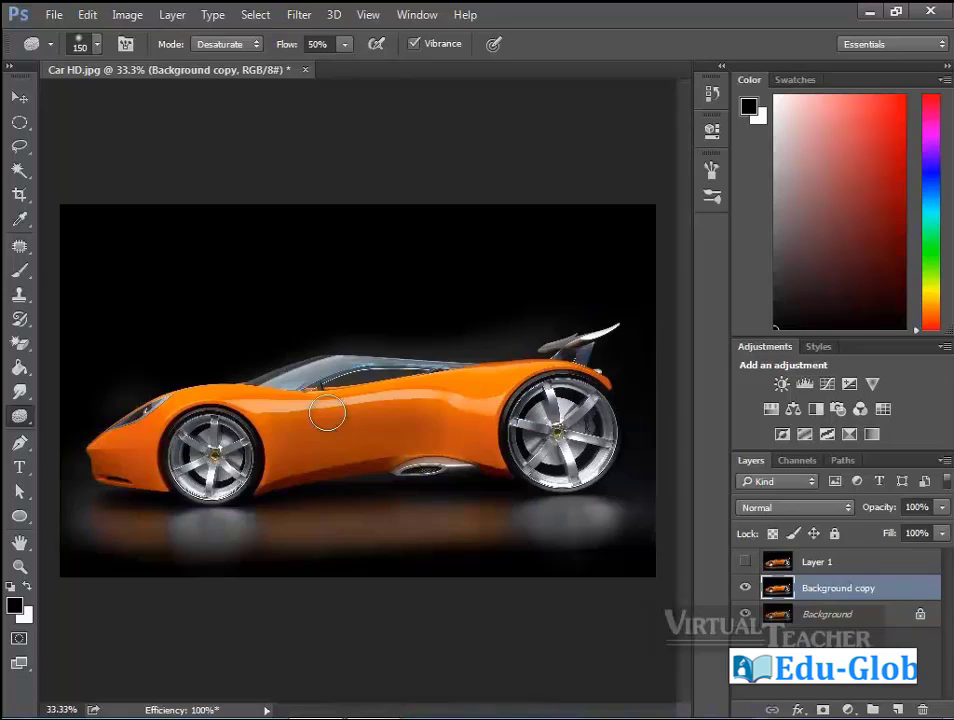
{"action": "left_click_drag", "start_coordinate": [503, 401], "coordinate": [341, 394]}
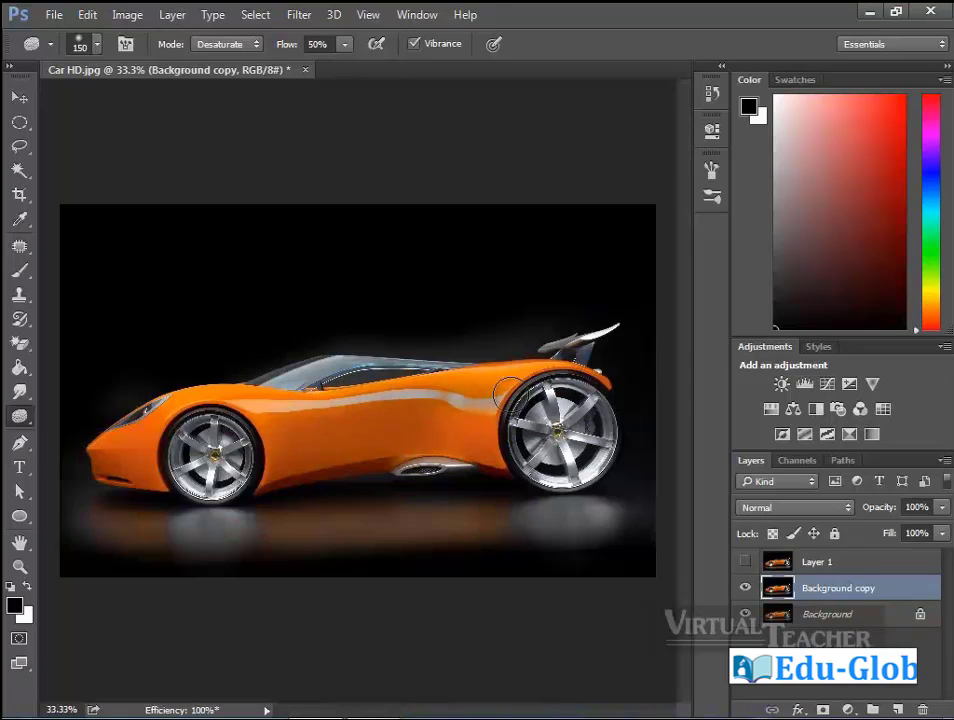
{"action": "mouse_move", "coordinate": [341, 394]}
{"action": "left_mouse_down"}
{"action": "mouse_move", "coordinate": [325, 413]}
{"action": "mouse_move", "coordinate": [271, 404]}
{"action": "mouse_move", "coordinate": [473, 410]}
{"action": "left_mouse_up"}
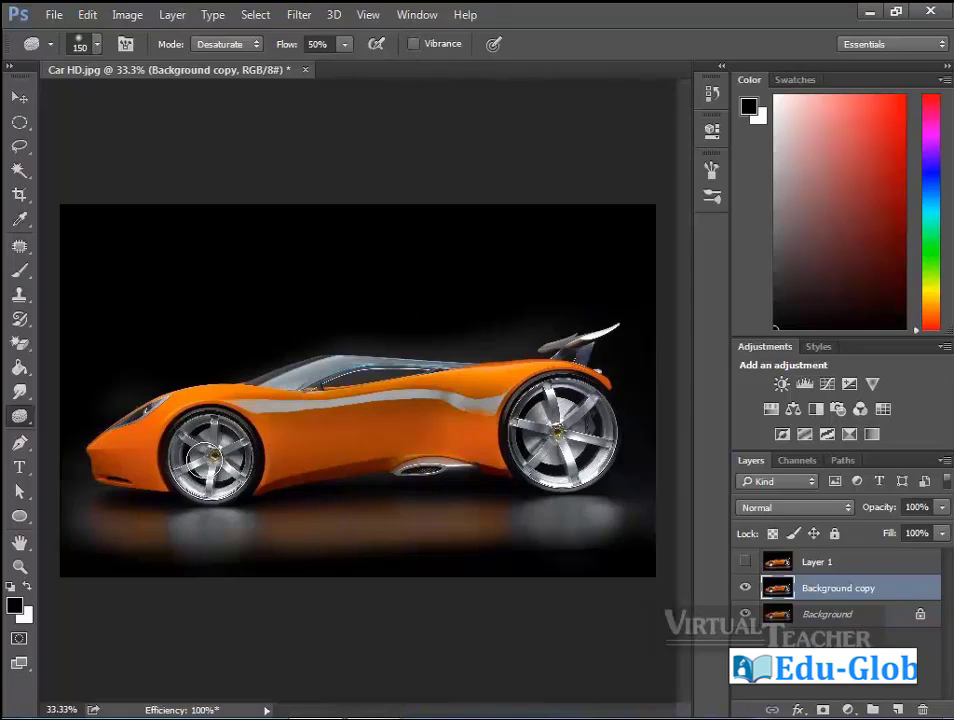
{"action": "mouse_move", "coordinate": [248, 440]}
{"action": "left_mouse_down"}
{"action": "mouse_move", "coordinate": [451, 433]}
{"action": "mouse_move", "coordinate": [356, 447]}
{"action": "mouse_move", "coordinate": [445, 441]}
{"action": "mouse_move", "coordinate": [360, 422]}
{"action": "mouse_move", "coordinate": [452, 422]}
{"action": "mouse_move", "coordinate": [313, 405]}
{"action": "mouse_move", "coordinate": [277, 415]}
{"action": "mouse_move", "coordinate": [483, 425]}
{"action": "mouse_move", "coordinate": [430, 400]}
{"action": "mouse_move", "coordinate": [395, 402]}
{"action": "left_mouse_up"}
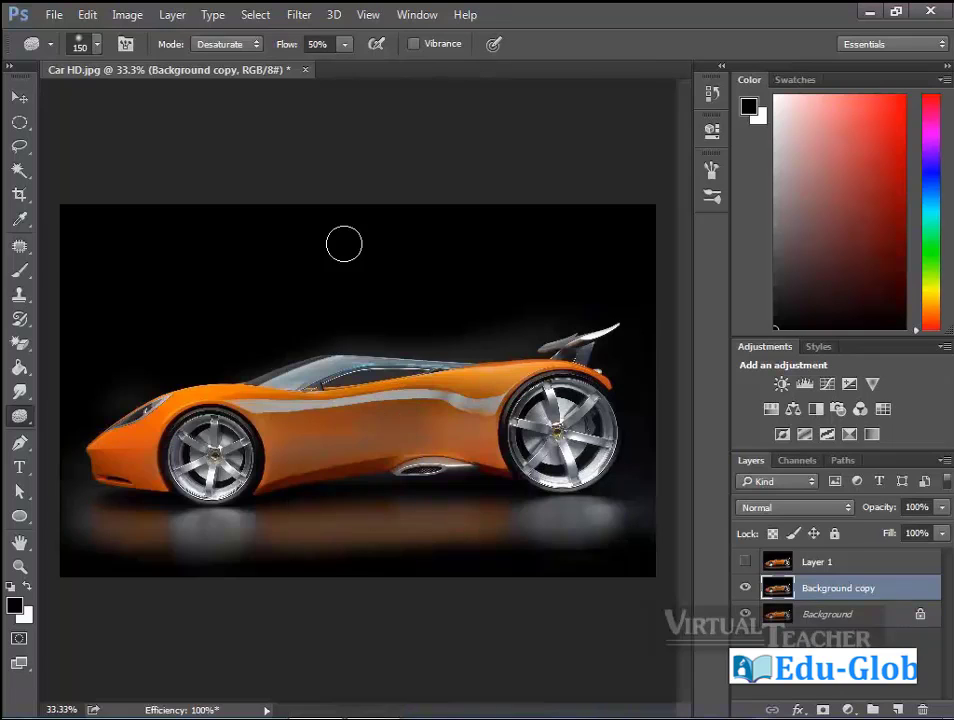
Compare Background copy with the original, then switch the Sponge to Saturate and boost the body's orange.
{"action": "left_click", "coordinate": [745, 589]}
{"action": "left_click", "coordinate": [745, 590]}
{"action": "left_click", "coordinate": [745, 590]}
{"action": "left_click", "coordinate": [252, 45]}
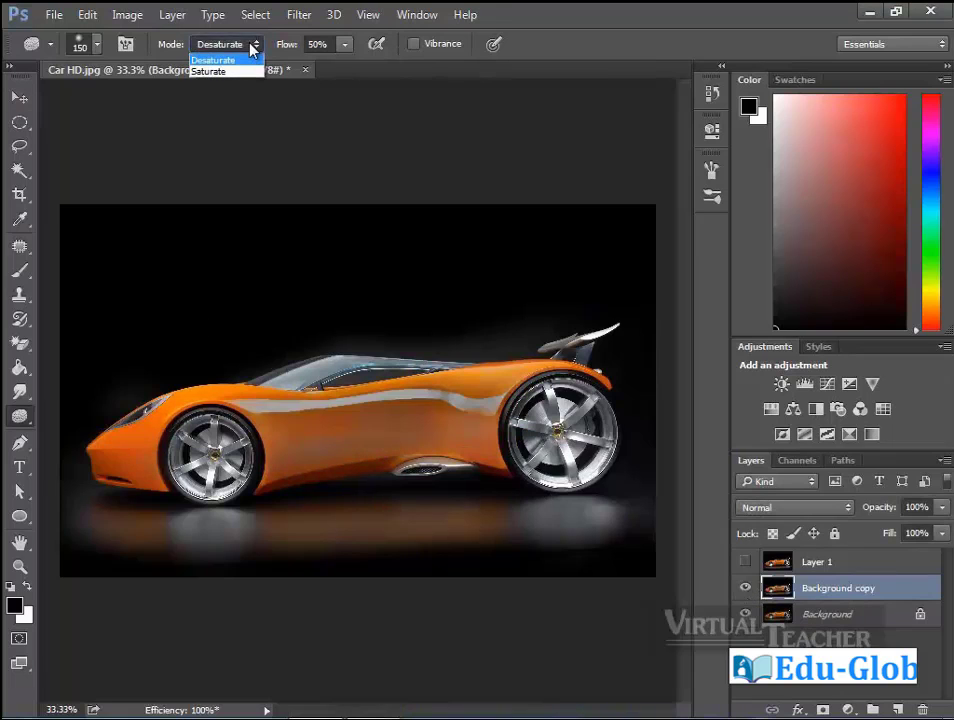
{"action": "left_click", "coordinate": [218, 74]}
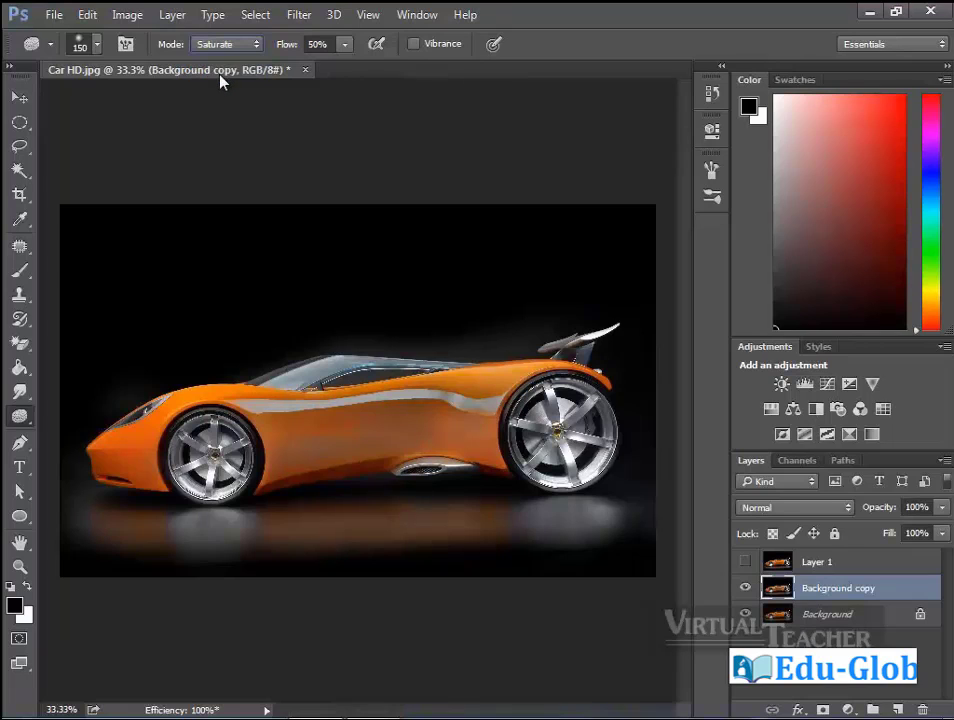
{"action": "mouse_move", "coordinate": [217, 408]}
{"action": "left_mouse_down"}
{"action": "mouse_move", "coordinate": [281, 445]}
{"action": "mouse_move", "coordinate": [382, 441]}
{"action": "mouse_move", "coordinate": [435, 459]}
{"action": "mouse_move", "coordinate": [538, 372]}
{"action": "left_mouse_up"}
{"action": "mouse_move", "coordinate": [538, 372]}
{"action": "left_mouse_down"}
{"action": "mouse_move", "coordinate": [243, 491]}
{"action": "mouse_move", "coordinate": [467, 464]}
{"action": "left_mouse_up"}
{"action": "left_click", "coordinate": [745, 588]}
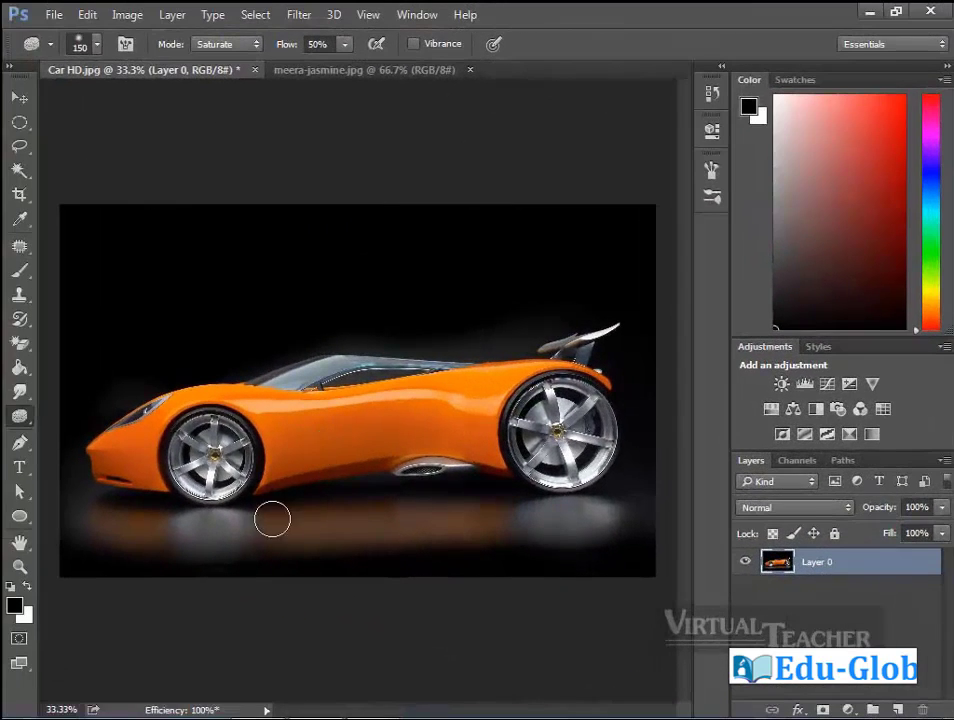
Zoom into the car's windshield with a Zoom marquee, then zoom back out to the whole car.
{"action": "left_click", "coordinate": [20, 568]}
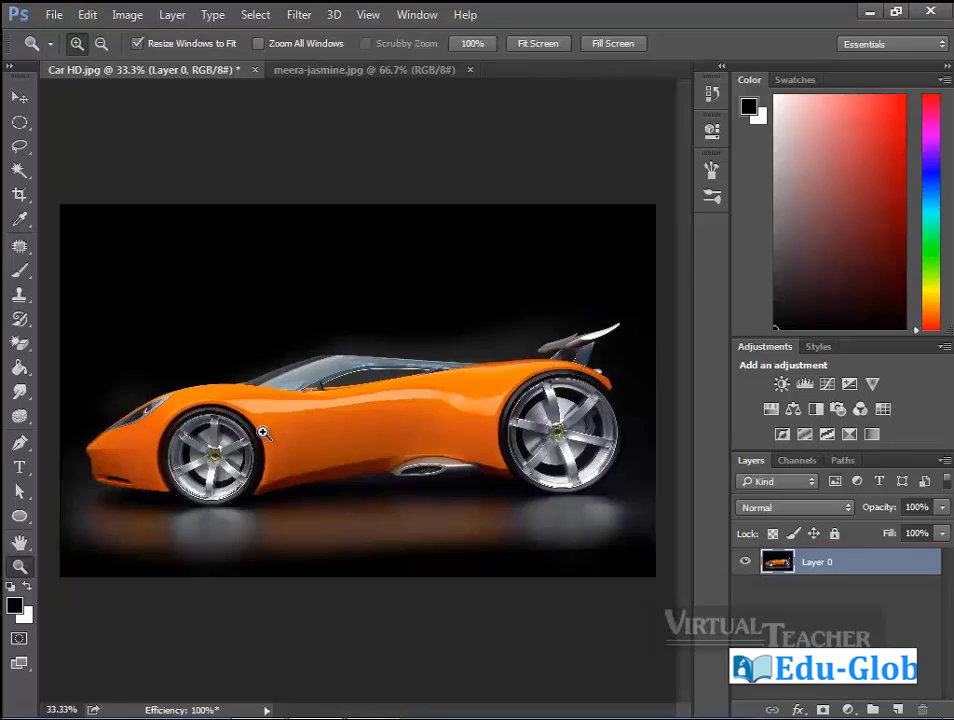
{"action": "key", "text": "z"}
{"action": "left_click", "coordinate": [76, 44]}
{"action": "left_click", "coordinate": [315, 420]}
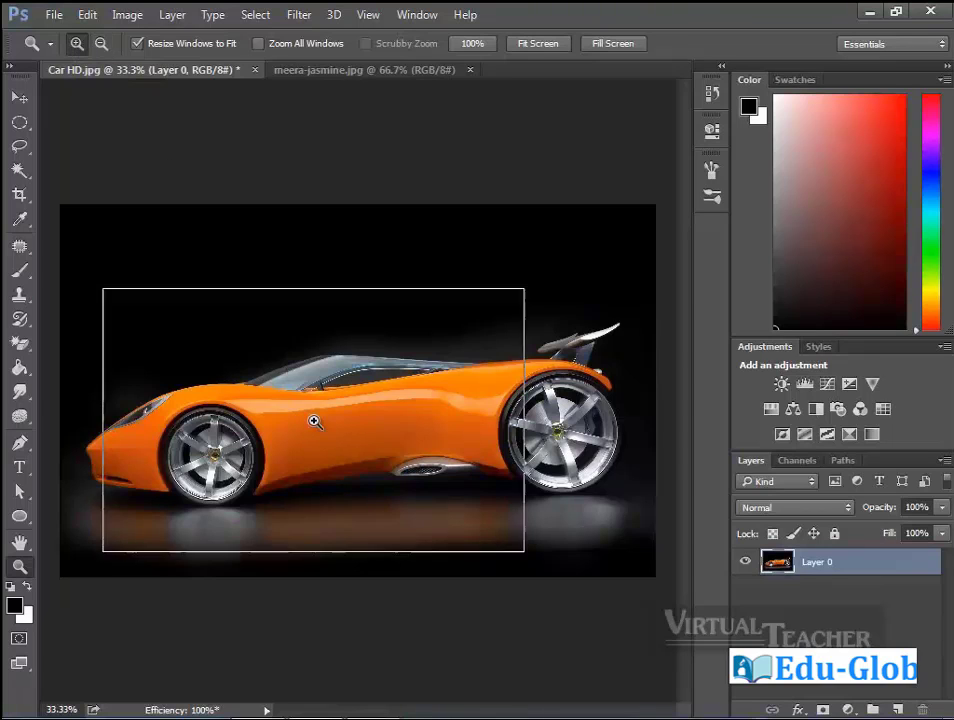
{"action": "left_click_drag", "start_coordinate": [258, 300], "coordinate": [460, 475]}
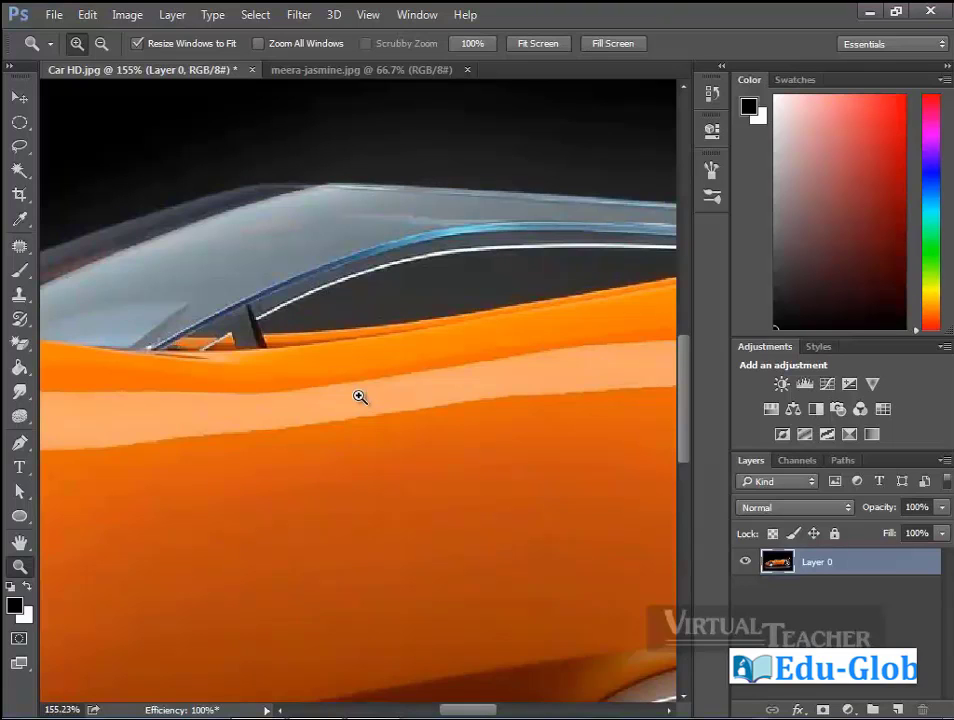
{"action": "left_click", "coordinate": [101, 44]}
{"action": "left_click", "coordinate": [303, 347]}
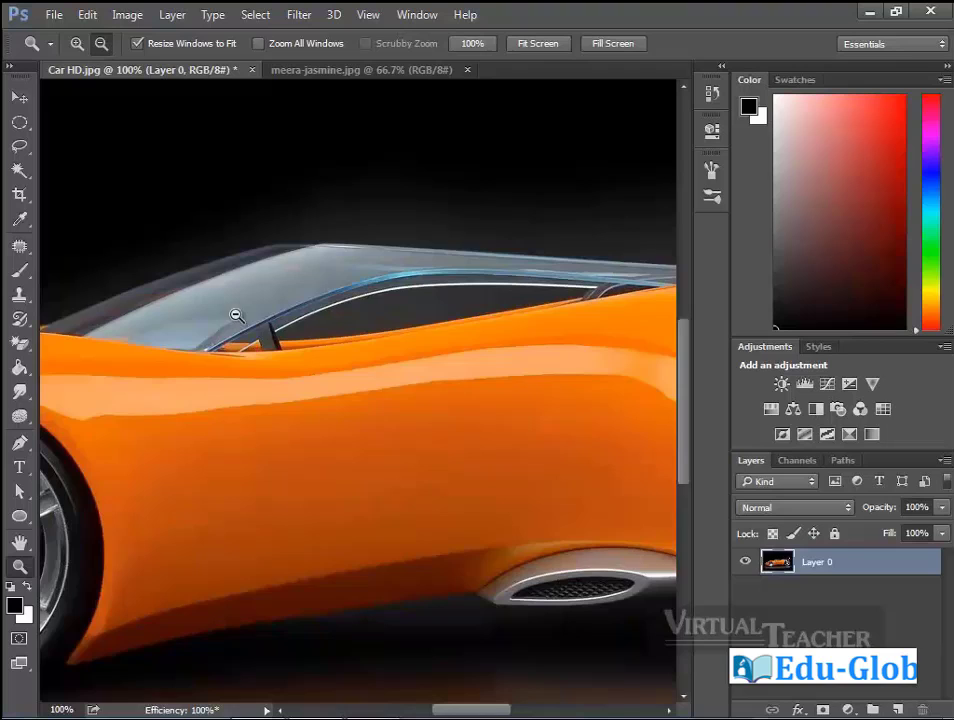
{"action": "left_click", "coordinate": [355, 384]}
{"action": "left_click", "coordinate": [378, 410]}
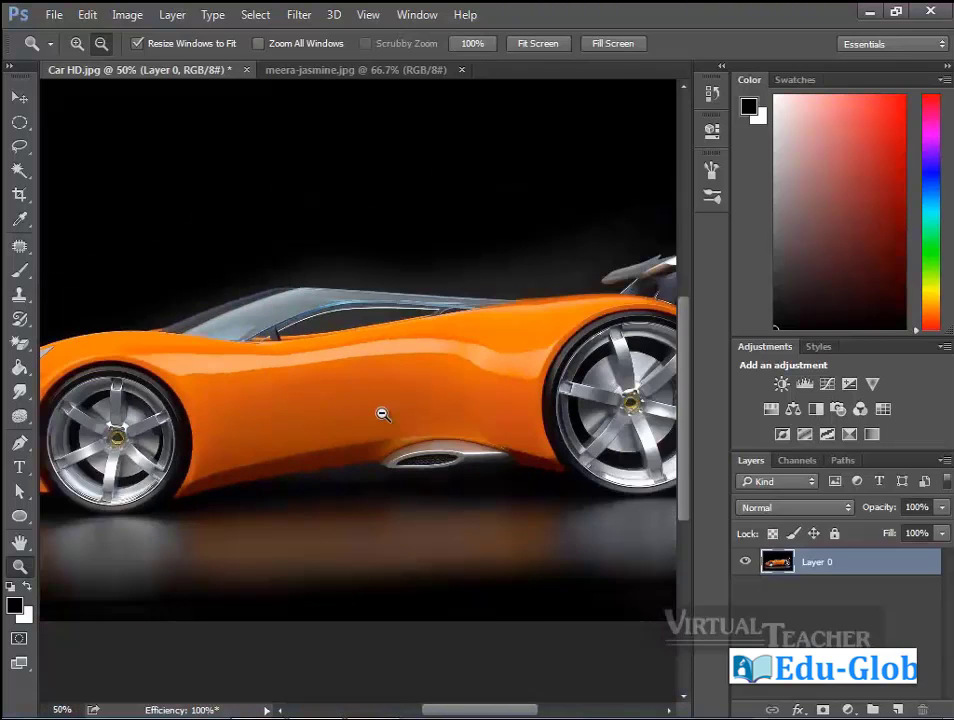
Hold Alt with the Zoom tool to shrink the car view, then zoom back in on the car.
{"action": "left_click", "coordinate": [76, 43]}
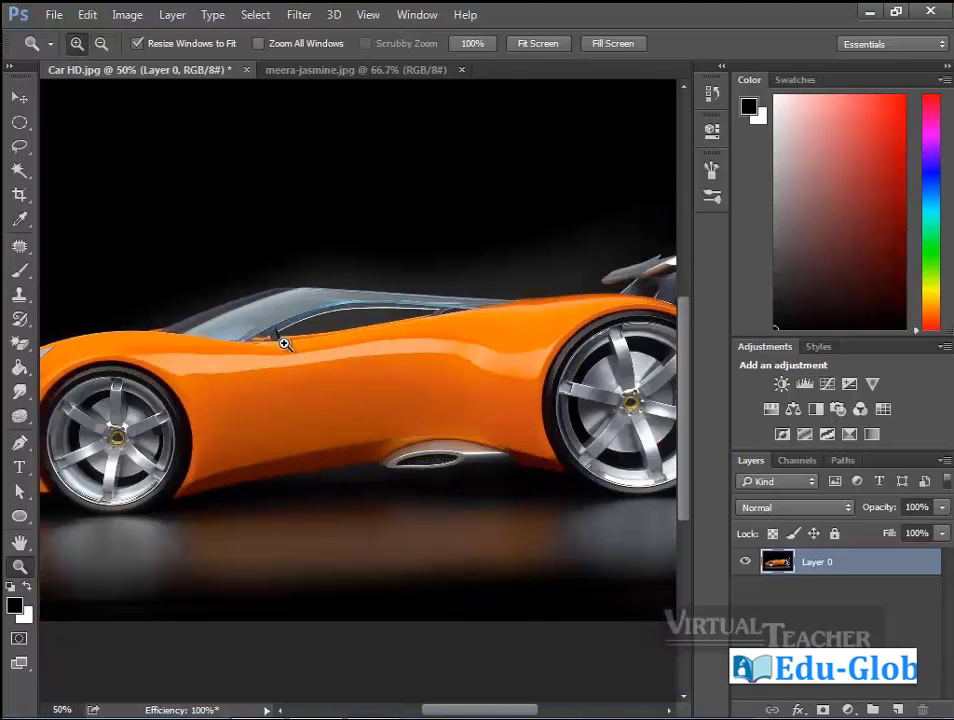
{"action": "key", "text": "alt"}
{"action": "left_click", "coordinate": [337, 362], "text": "alt"}
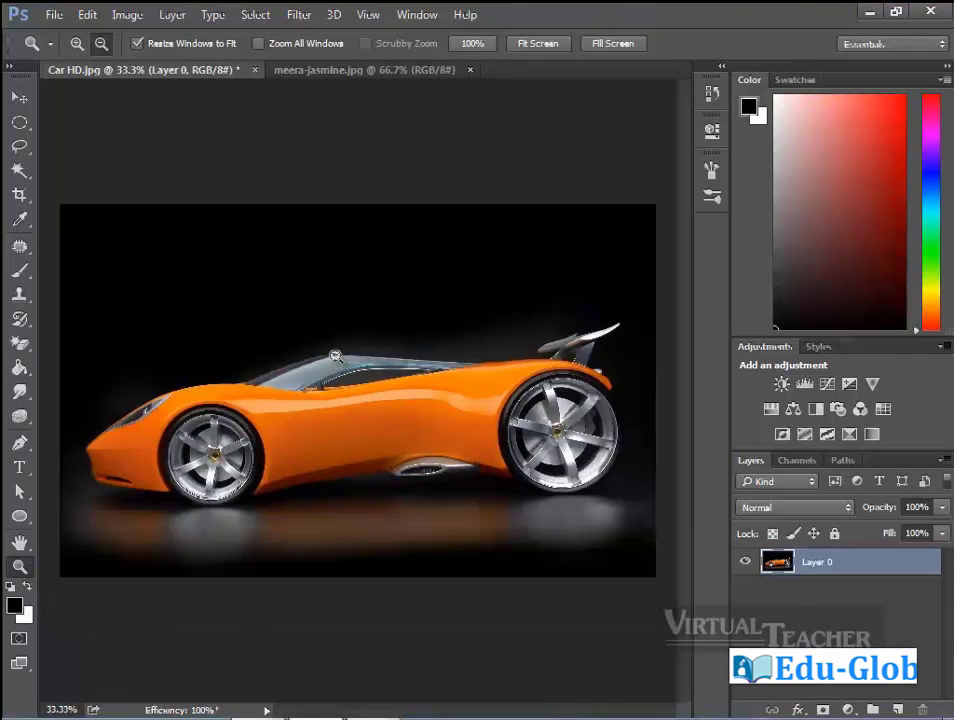
{"action": "left_click", "coordinate": [403, 420], "text": "alt"}
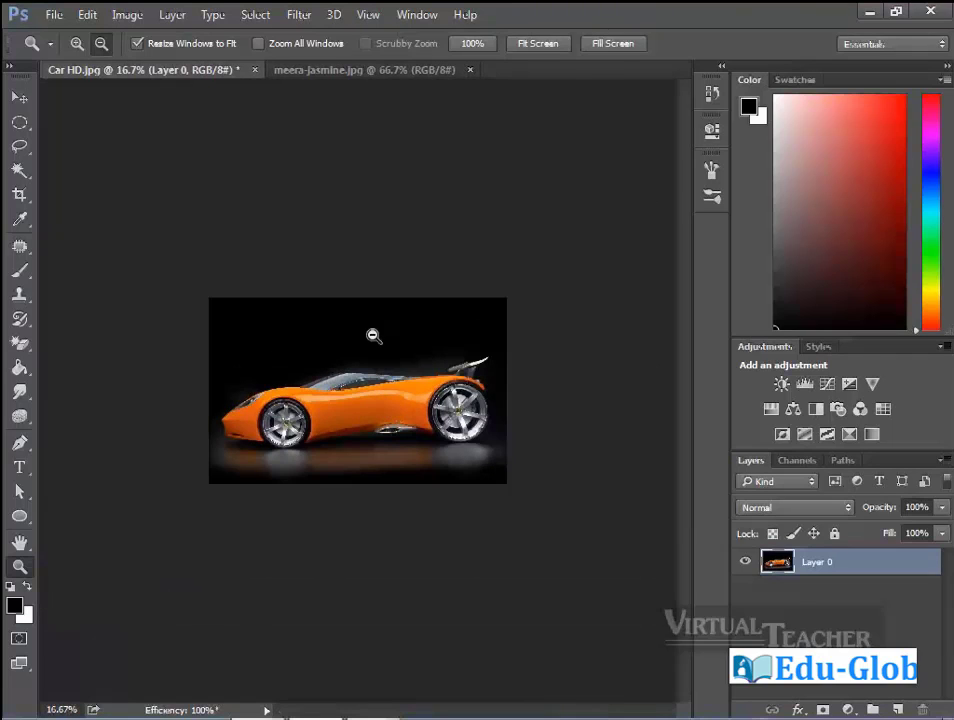
{"action": "key", "text": "alt"}
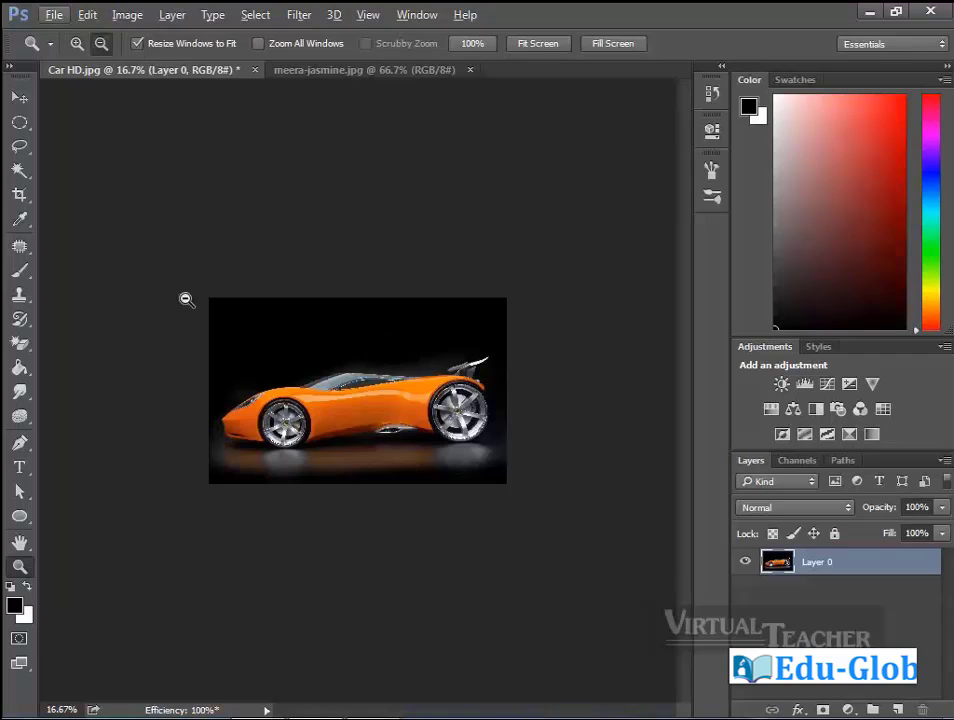
{"action": "left_click", "coordinate": [101, 44]}
{"action": "key", "text": "alt"}
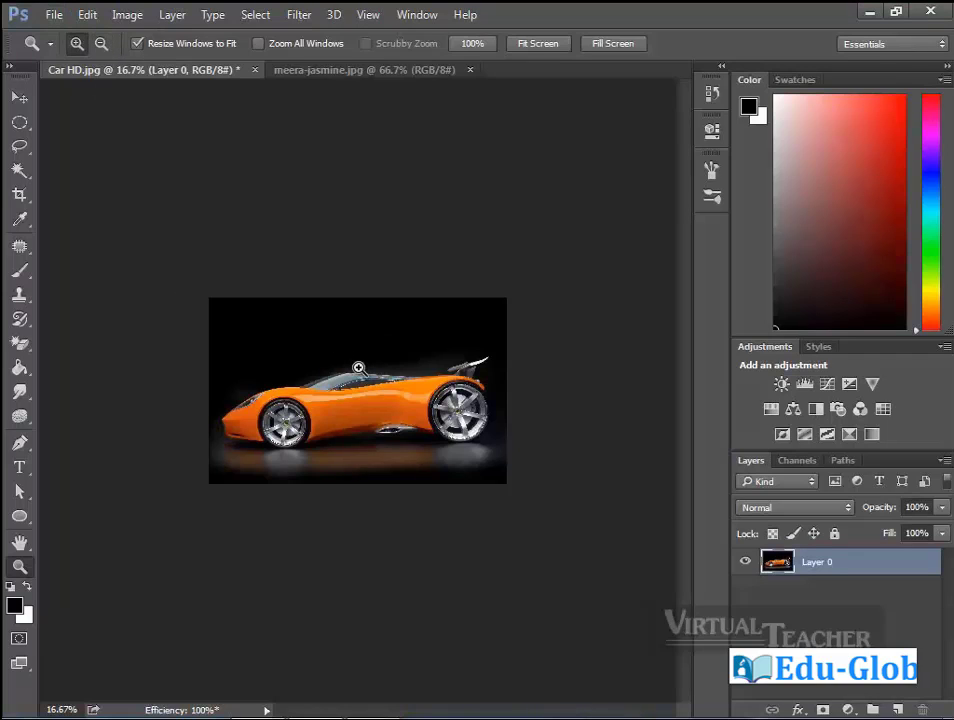
{"action": "left_click", "coordinate": [385, 388]}
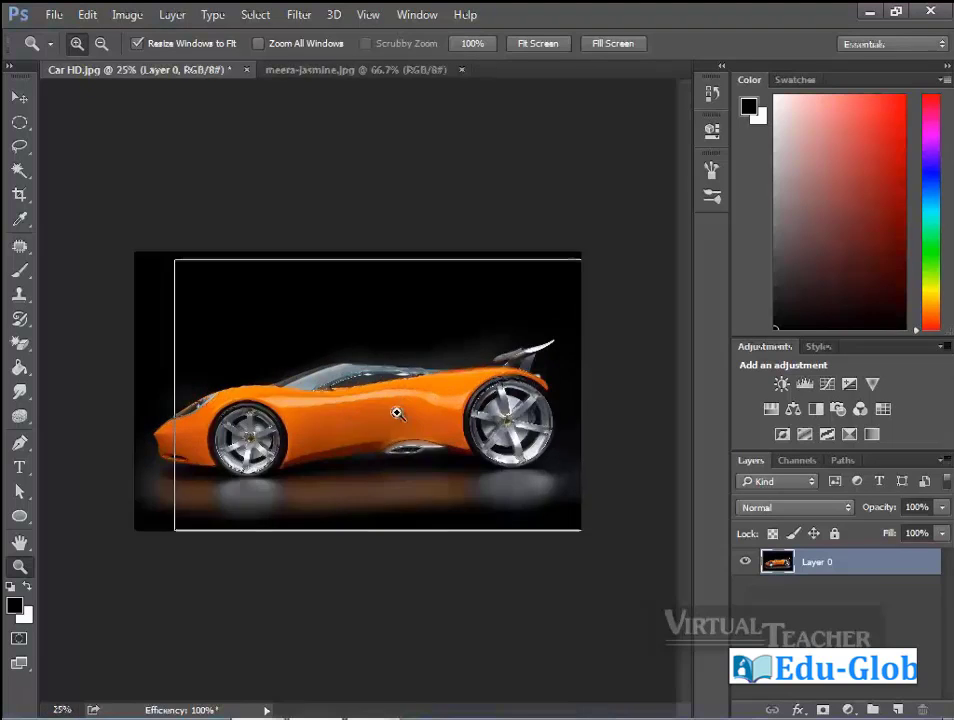
{"action": "left_click", "coordinate": [410, 420]}
{"action": "left_click", "coordinate": [380, 421]}
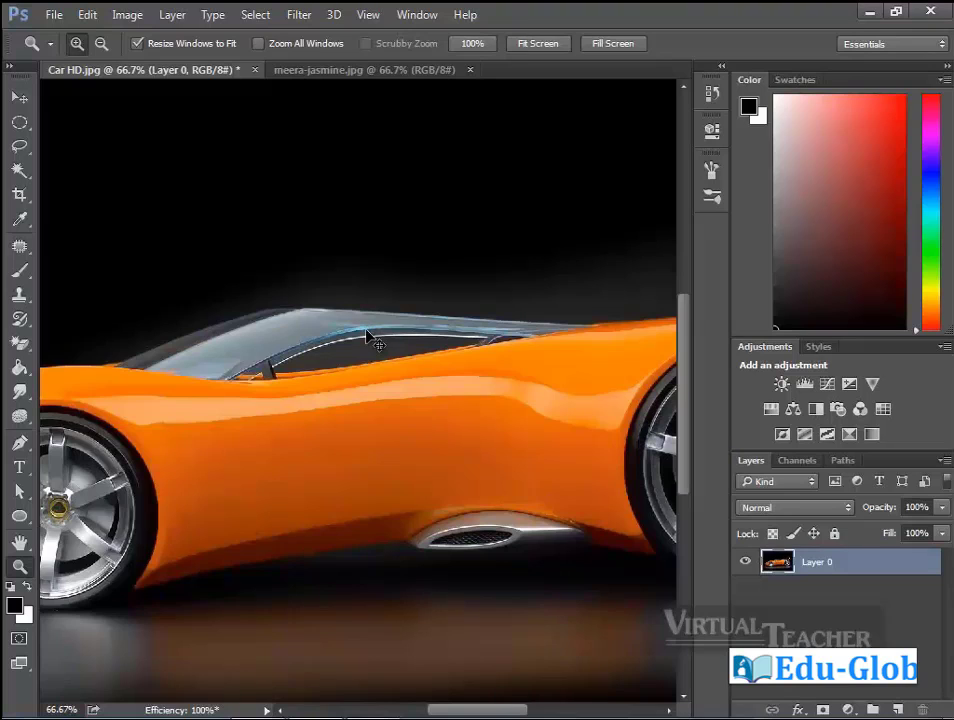
Fit the car on screen, check the image size, and float Car HD.jpg in its own window.
{"action": "key", "text": "ctrl+0"}
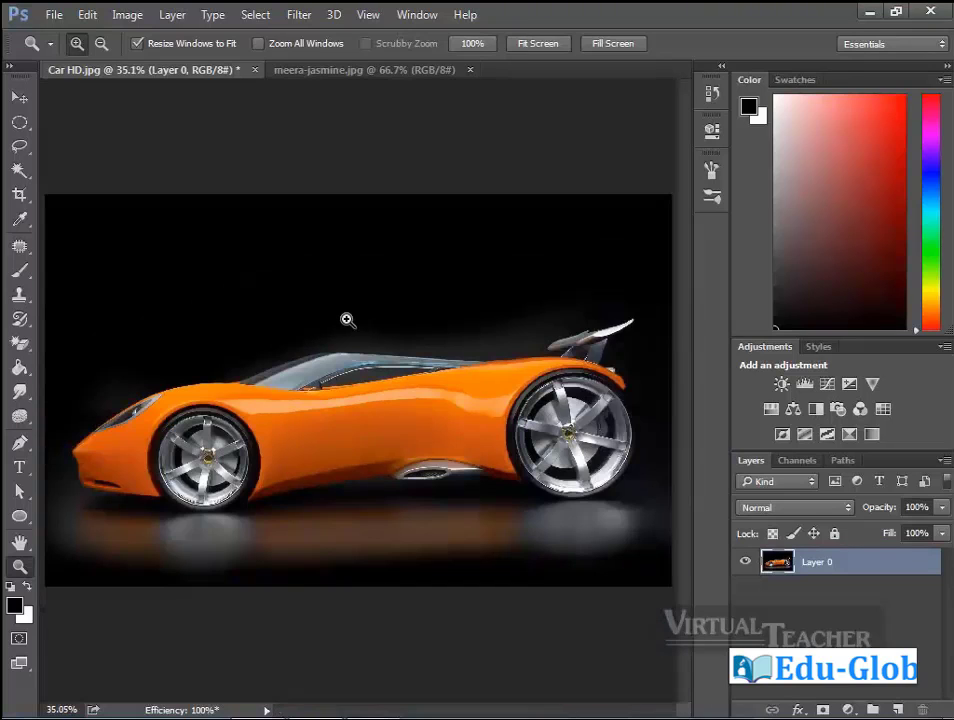
{"action": "key", "text": "ctrl+alt+i"}
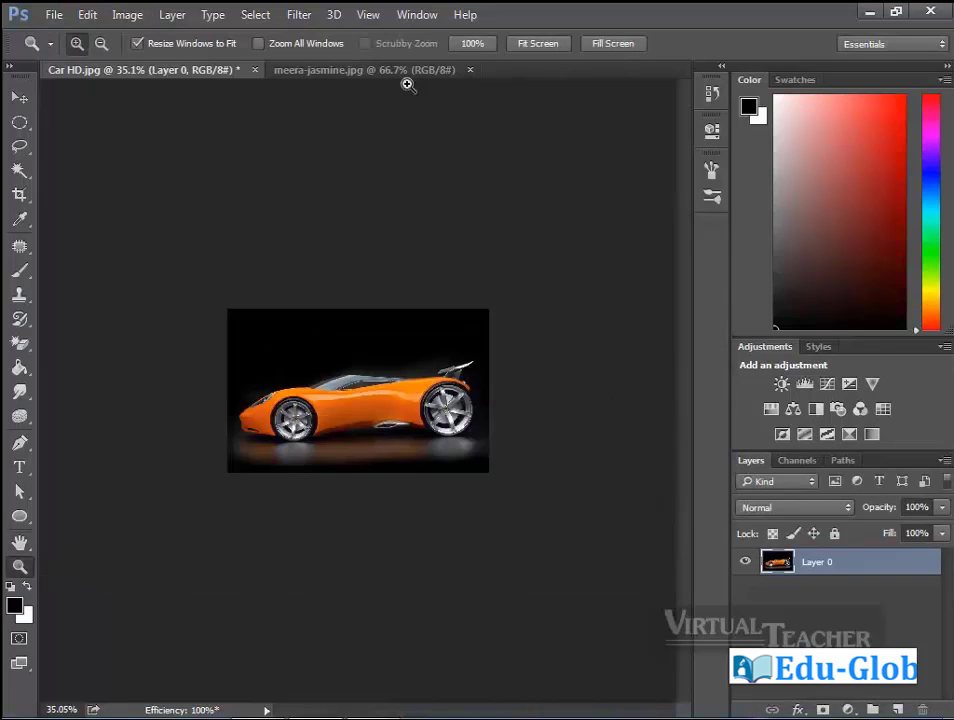
{"action": "left_click", "coordinate": [407, 84]}
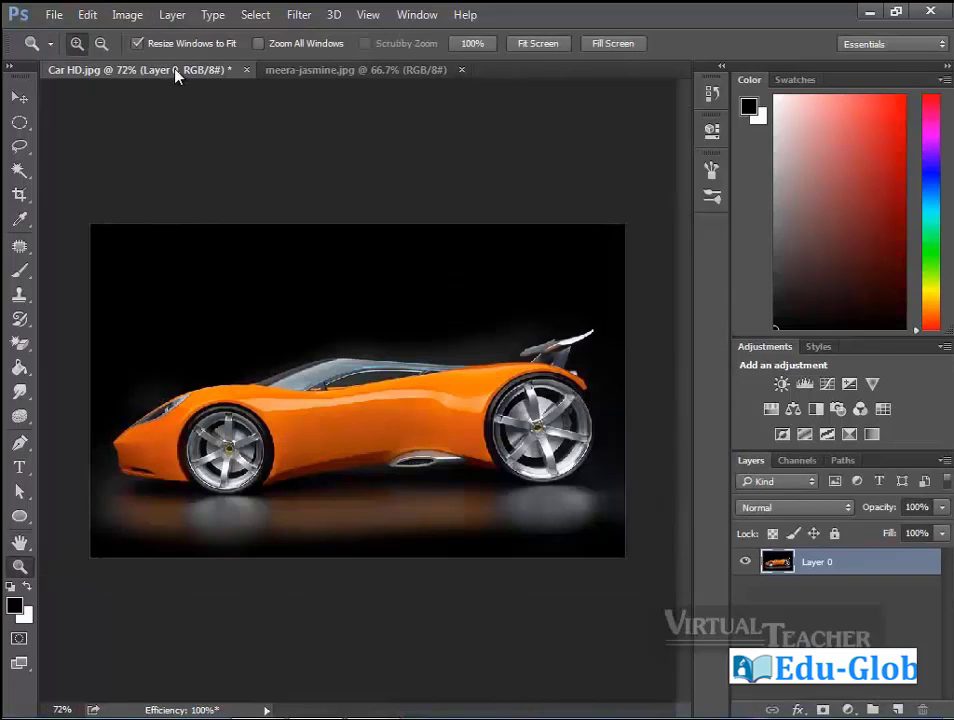
{"action": "mouse_move", "coordinate": [176, 76]}
{"action": "left_mouse_down"}
{"action": "mouse_move", "coordinate": [357, 200]}
{"action": "mouse_move", "coordinate": [331, 187]}
{"action": "left_mouse_up"}
Zoom the car image out to 25% and back in using Ctrl+minus and Ctrl+plus.
{"action": "key", "text": "ctrl+minus"}
{"action": "key", "text": "ctrl+minus"}
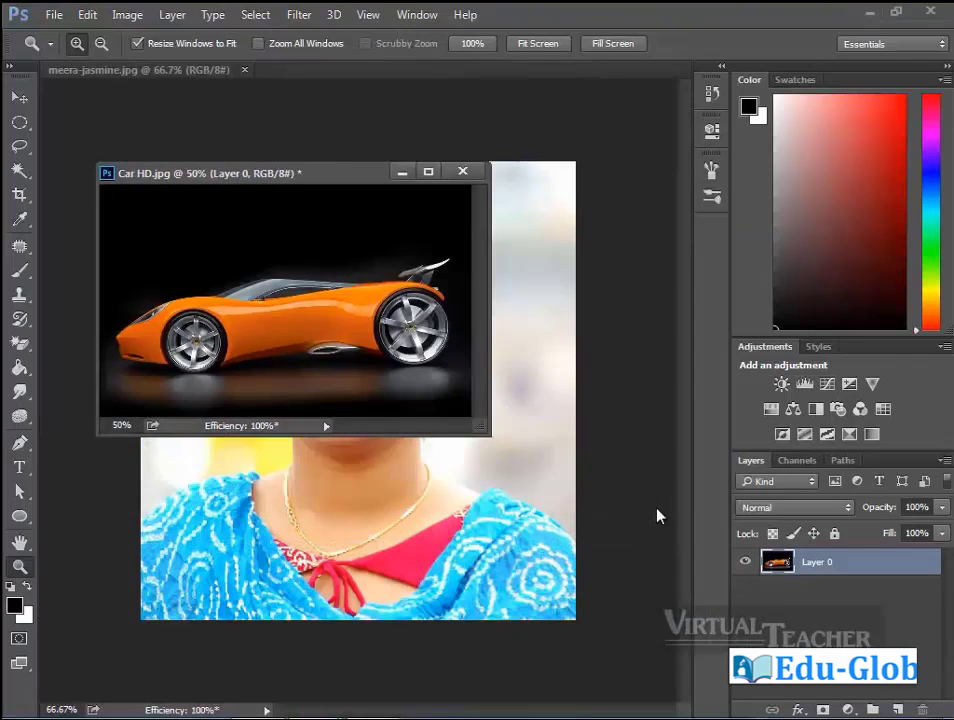
{"action": "key", "text": "ctrl+minus"}
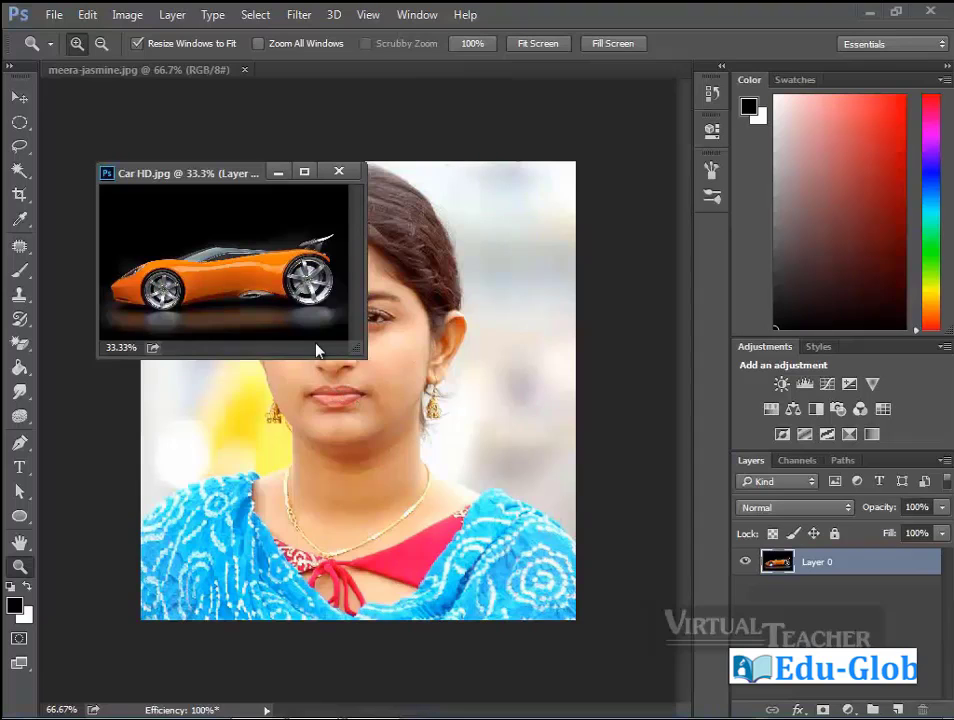
{"action": "key", "text": "ctrl+plus"}
{"action": "key", "text": "ctrl+plus"}
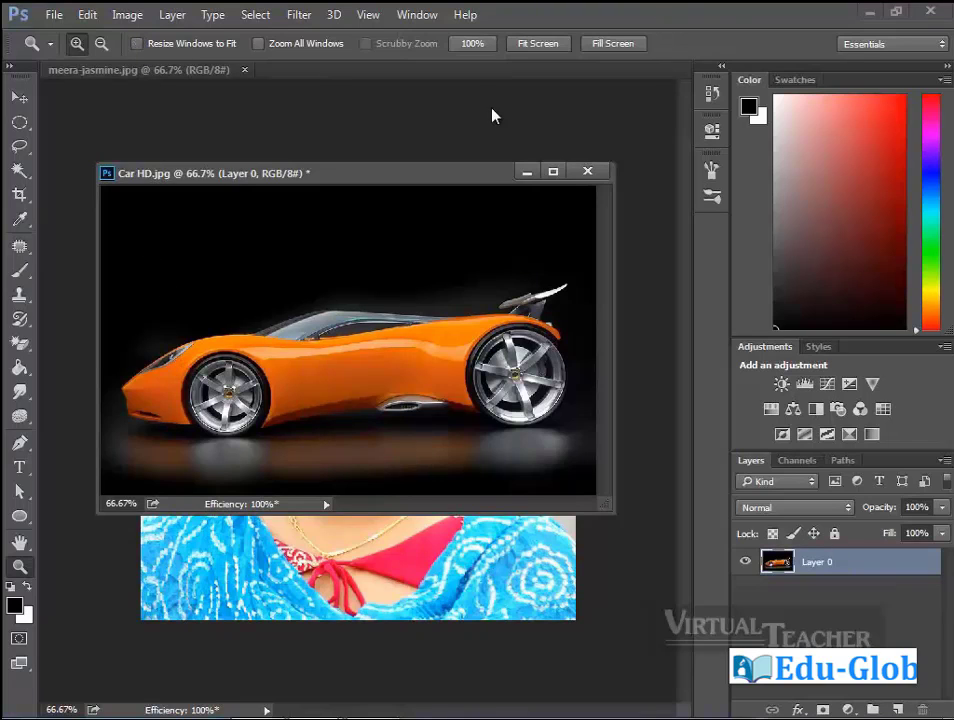
{"action": "key", "text": "ctrl+minus"}
{"action": "key", "text": "ctrl+minus"}
{"action": "key", "text": "ctrl+minus"}
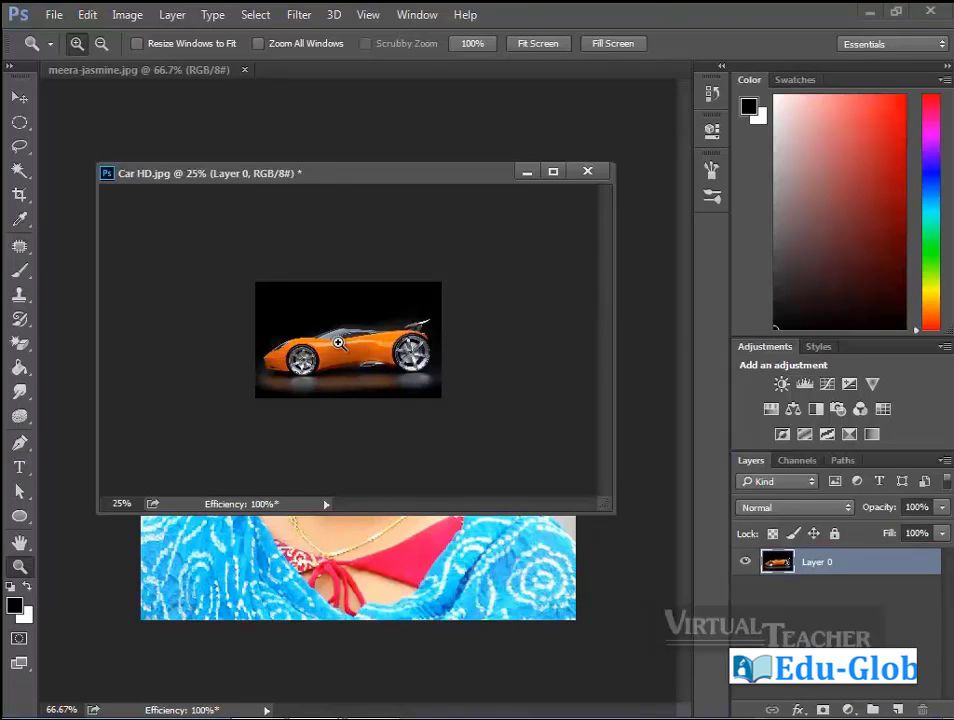
{"action": "key", "text": "ctrl+plus"}
{"action": "key", "text": "ctrl+plus"}
{"action": "key", "text": "ctrl+plus"}
{"action": "key", "text": "ctrl+plus"}
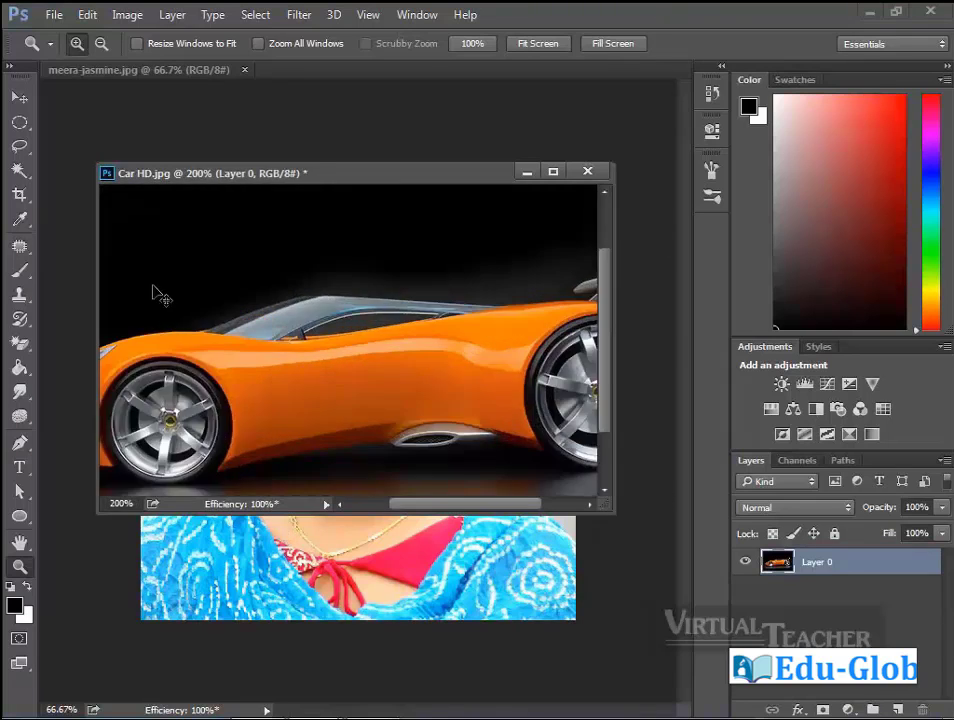
{"action": "key", "text": "ctrl+plus"}
{"action": "key", "text": "ctrl+plus"}
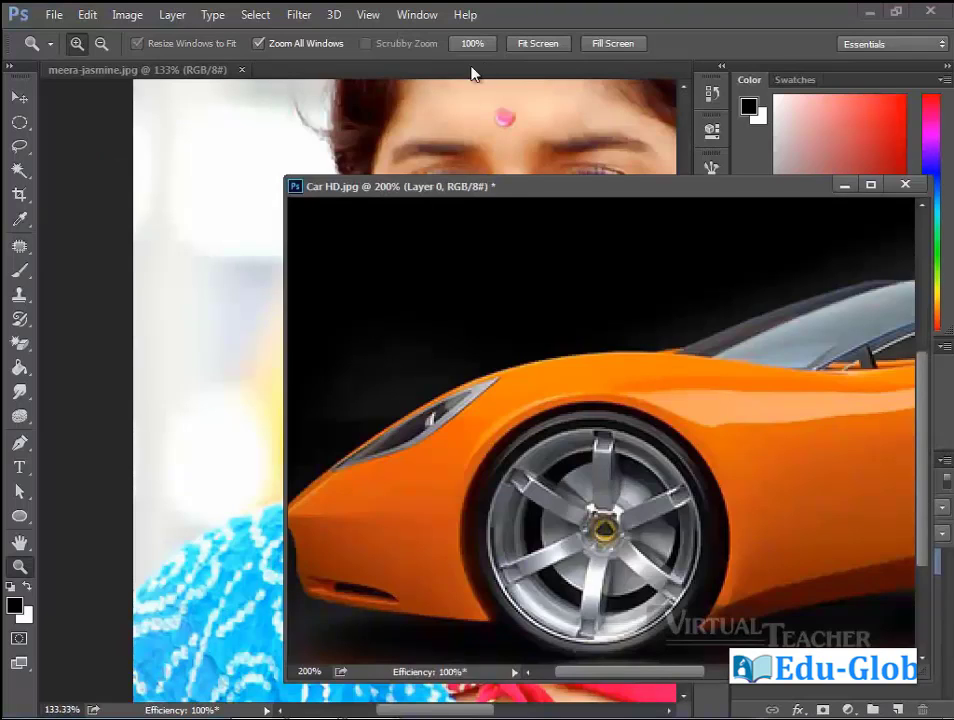
Show the car at 100%, then Fit Screen, then Fill Screen at about 131%.
{"action": "left_click", "coordinate": [477, 45]}
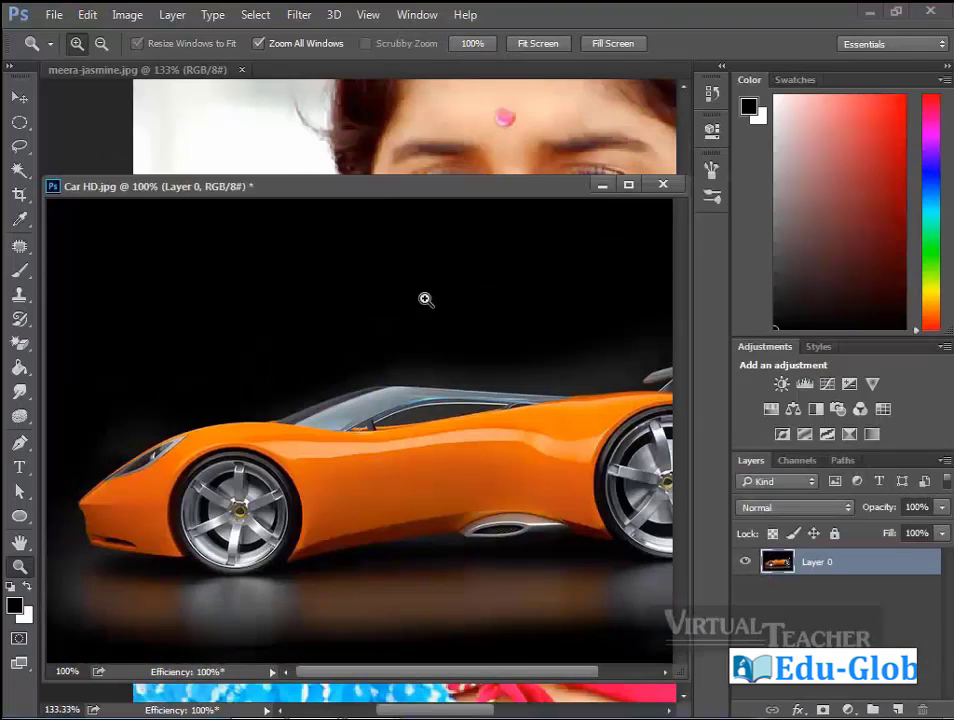
{"action": "left_click", "coordinate": [549, 46]}
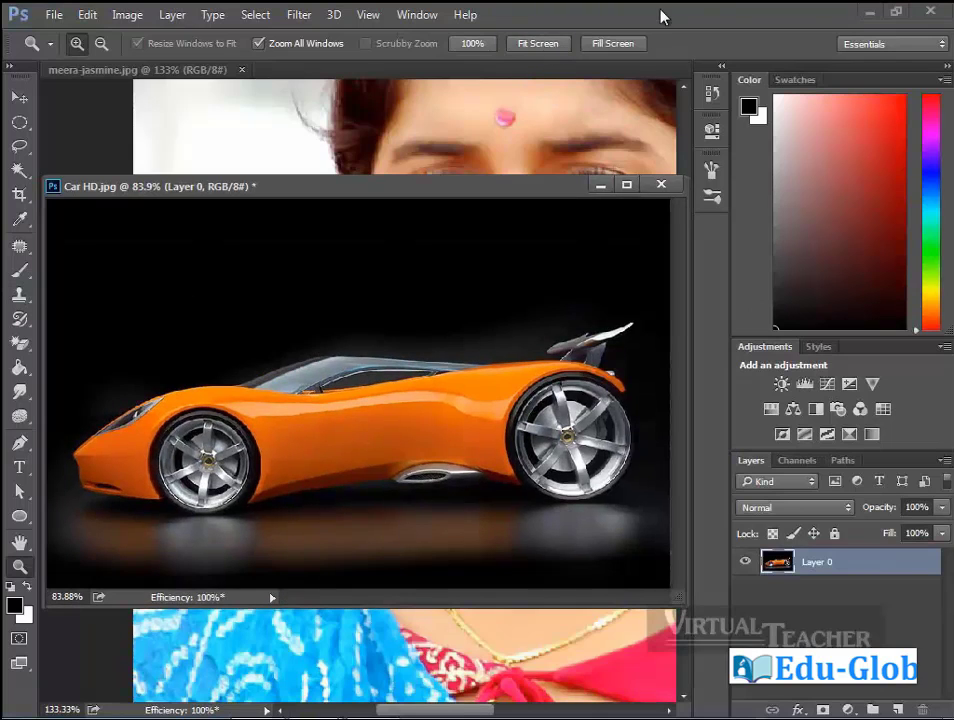
{"action": "left_click", "coordinate": [622, 44]}
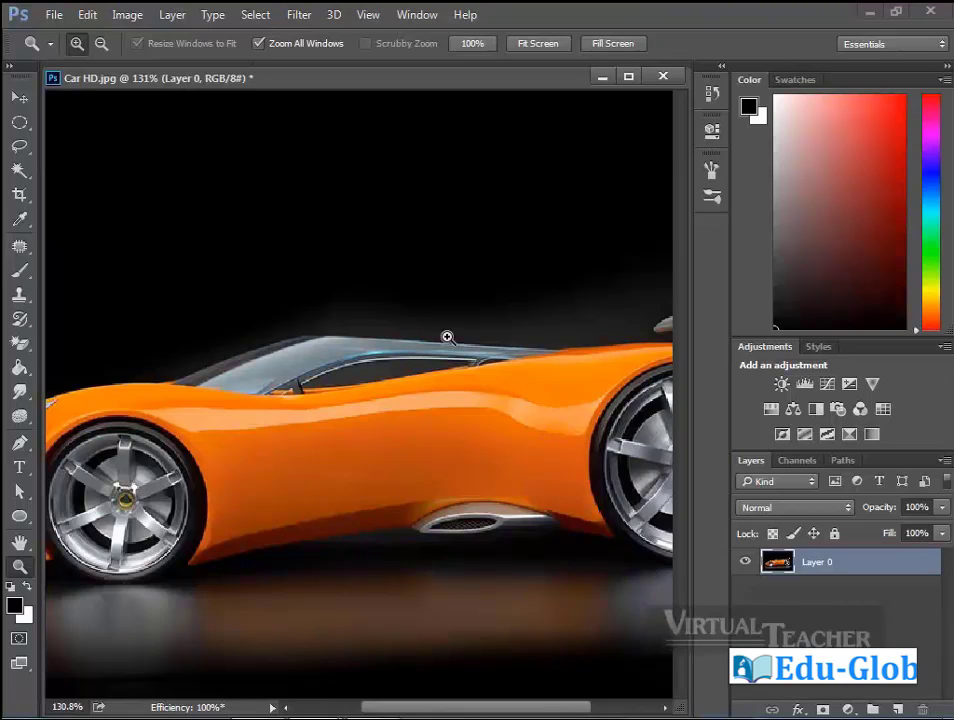
Browse the canvas zoom context menu, then choose View > 100% from the menu bar.
{"action": "right_click", "coordinate": [312, 403]}
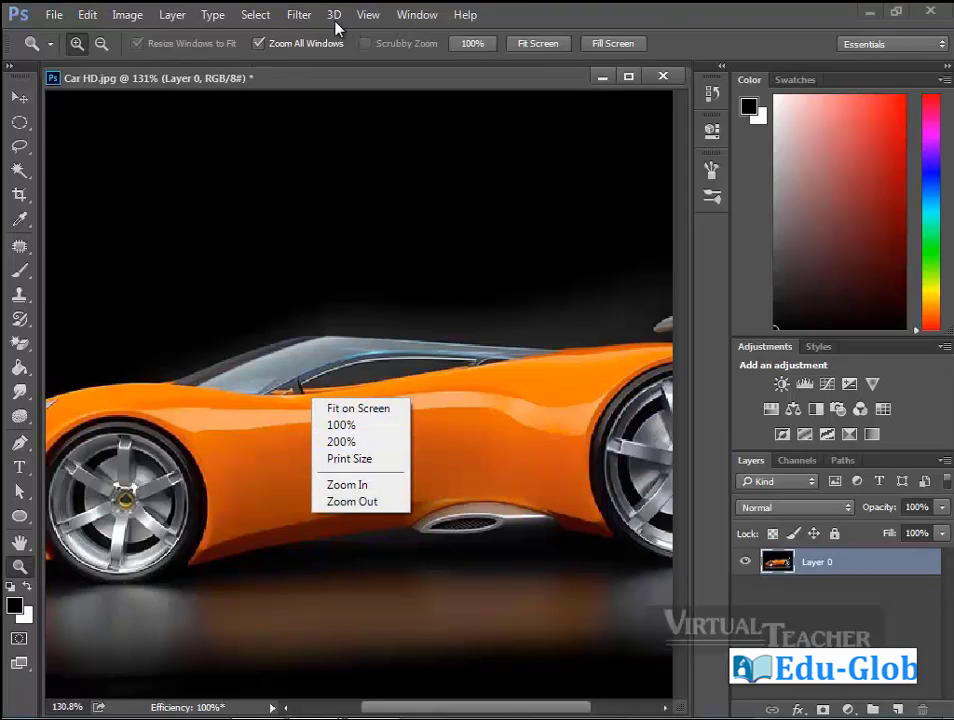
{"action": "left_click", "coordinate": [367, 18]}
{"action": "left_click", "coordinate": [367, 20]}
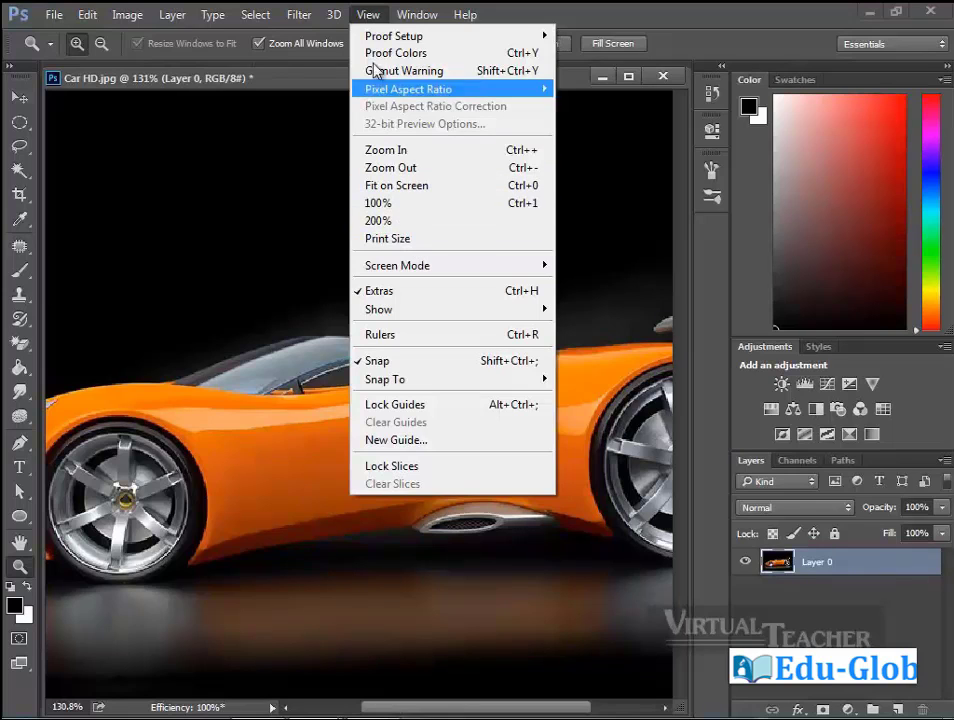
{"action": "left_click", "coordinate": [400, 204]}
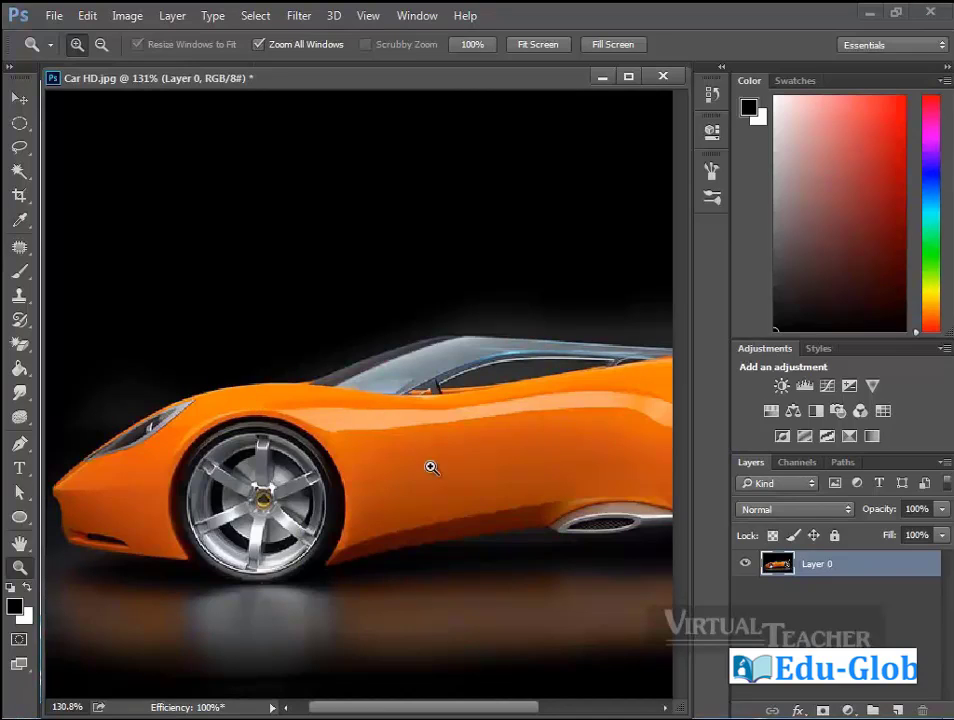
Cycle the screen mode to Full Screen with Menu Bar, then to Full Screen.
{"action": "left_click", "coordinate": [22, 668]}
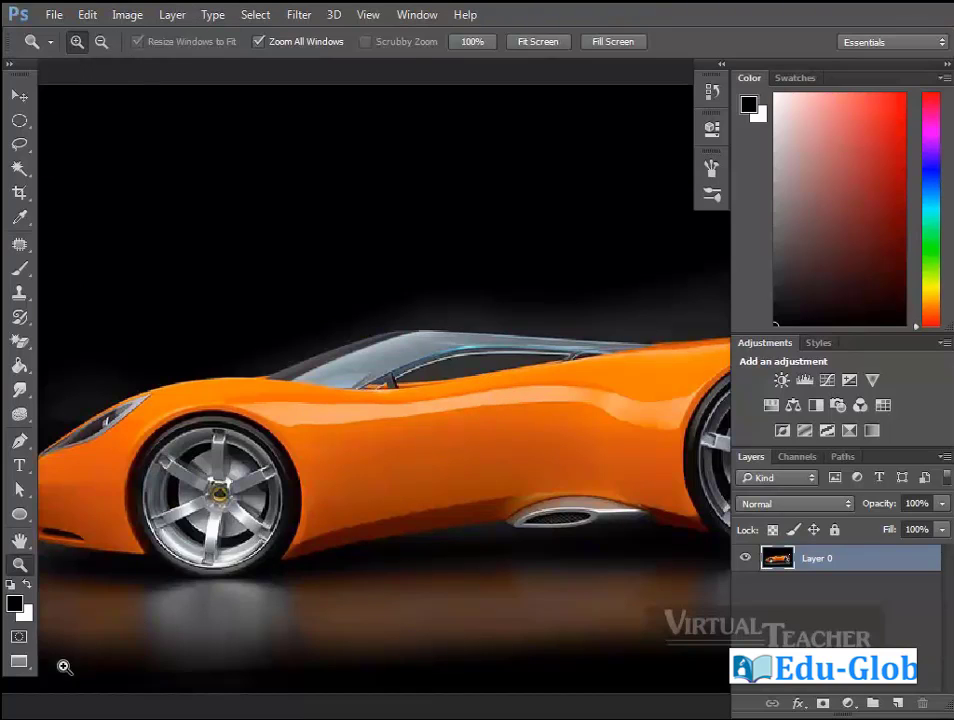
{"action": "left_click", "coordinate": [19, 661]}
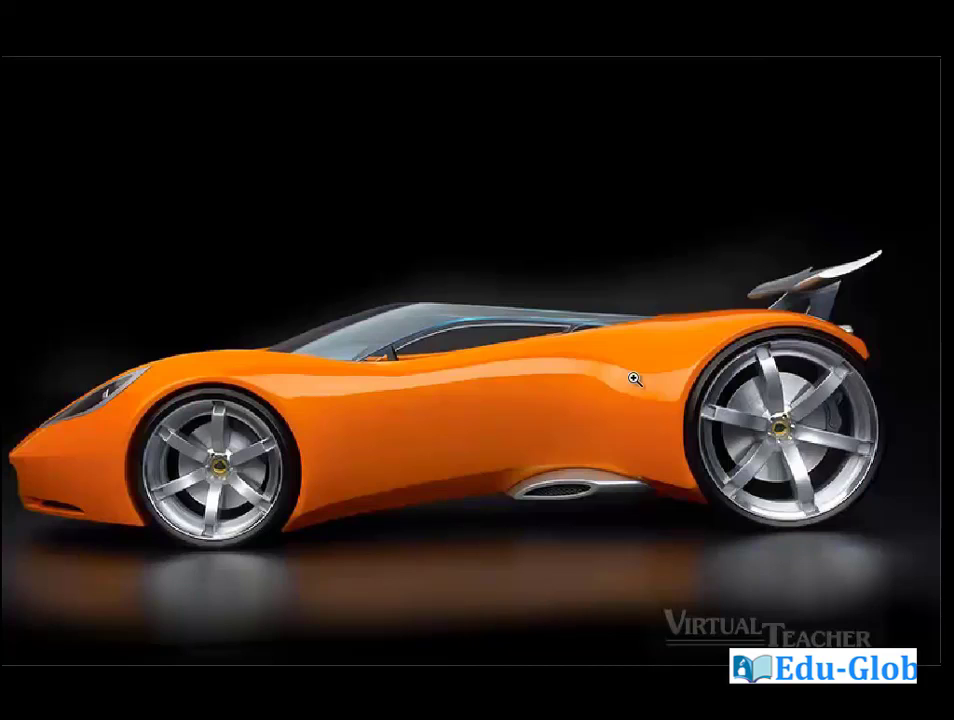
{"action": "scroll", "coordinate": [634, 379], "scroll_direction": "left", "scroll_amount": 2}
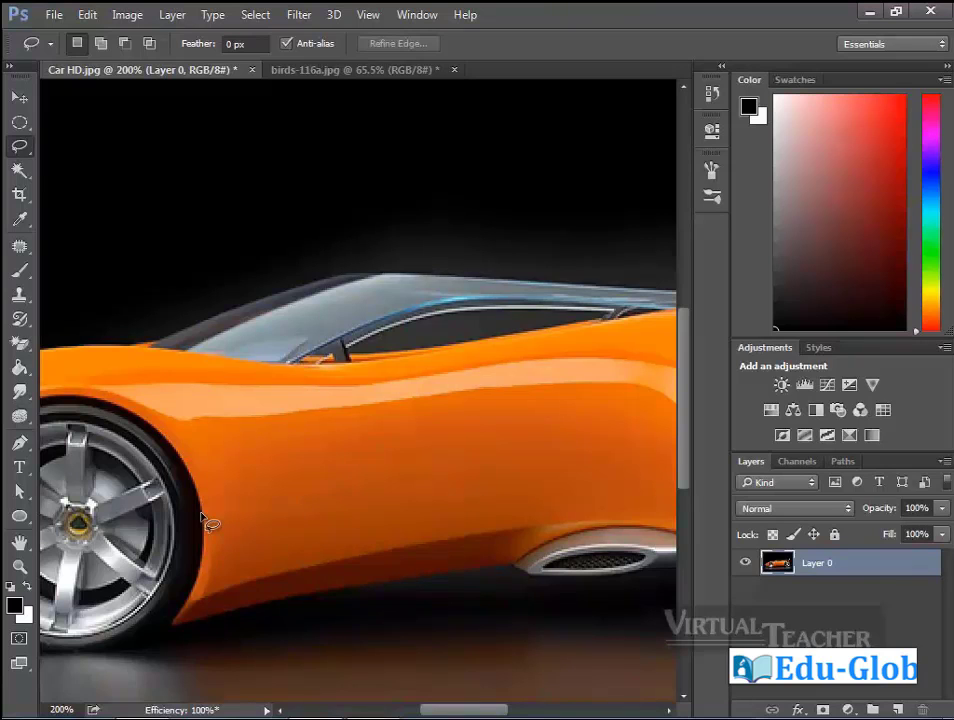
On birds-116a.jpg, Quick Select the hoopoe's crest, head, neck and chest.
{"action": "left_click", "coordinate": [320, 70]}
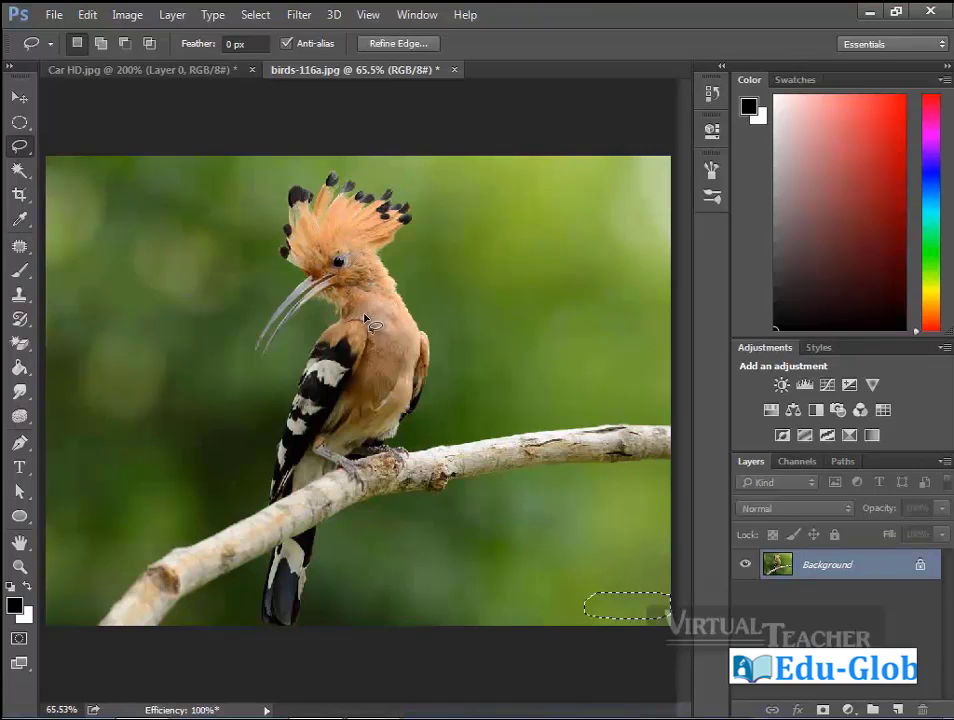
{"action": "left_click", "coordinate": [20, 172]}
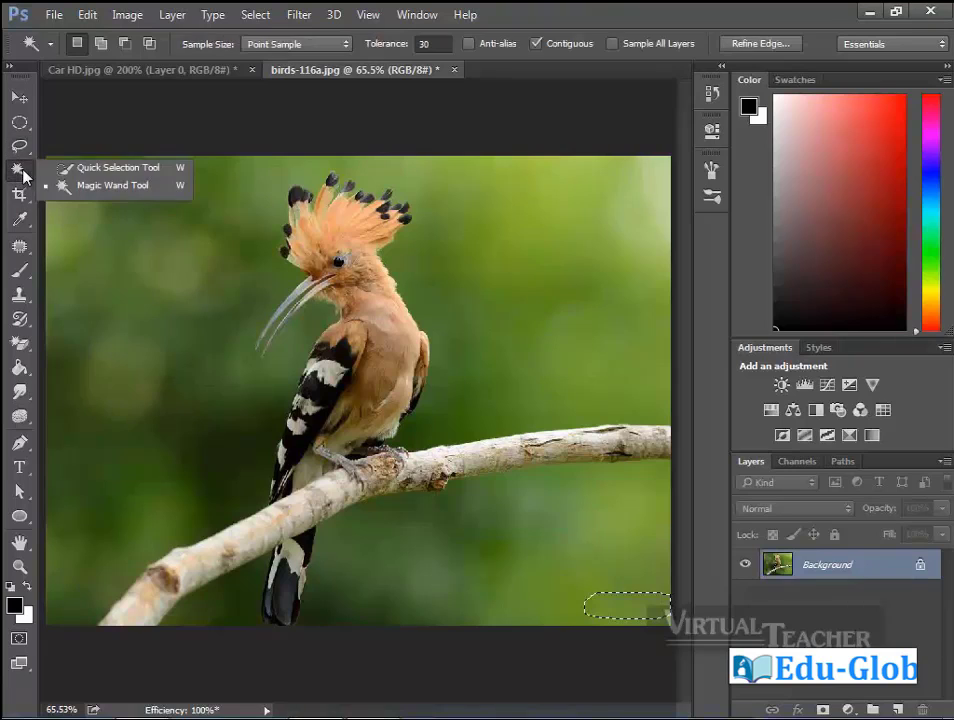
{"action": "left_click", "coordinate": [77, 166]}
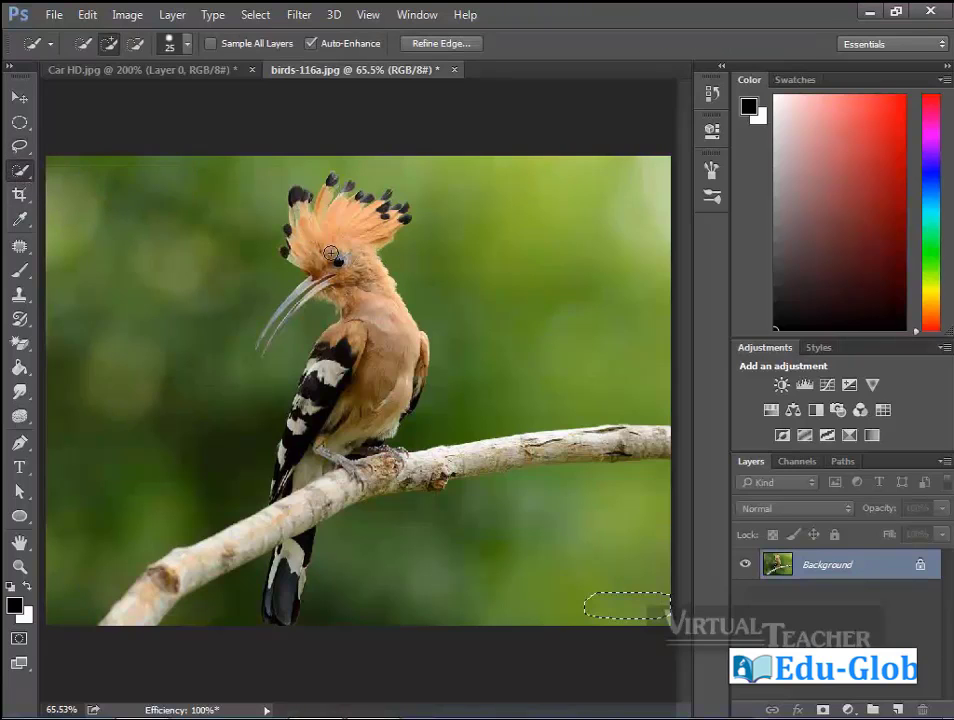
{"action": "left_click_drag", "start_coordinate": [313, 234], "coordinate": [362, 262]}
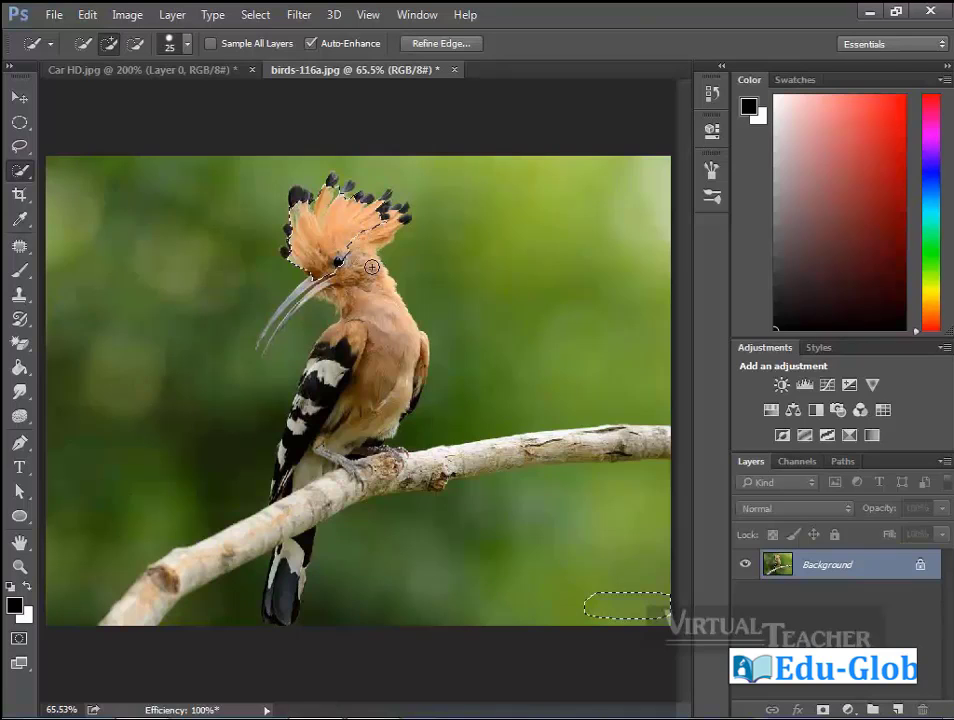
{"action": "mouse_move", "coordinate": [383, 303]}
{"action": "left_mouse_down"}
{"action": "mouse_move", "coordinate": [363, 323]}
{"action": "mouse_move", "coordinate": [320, 281]}
{"action": "left_mouse_up"}
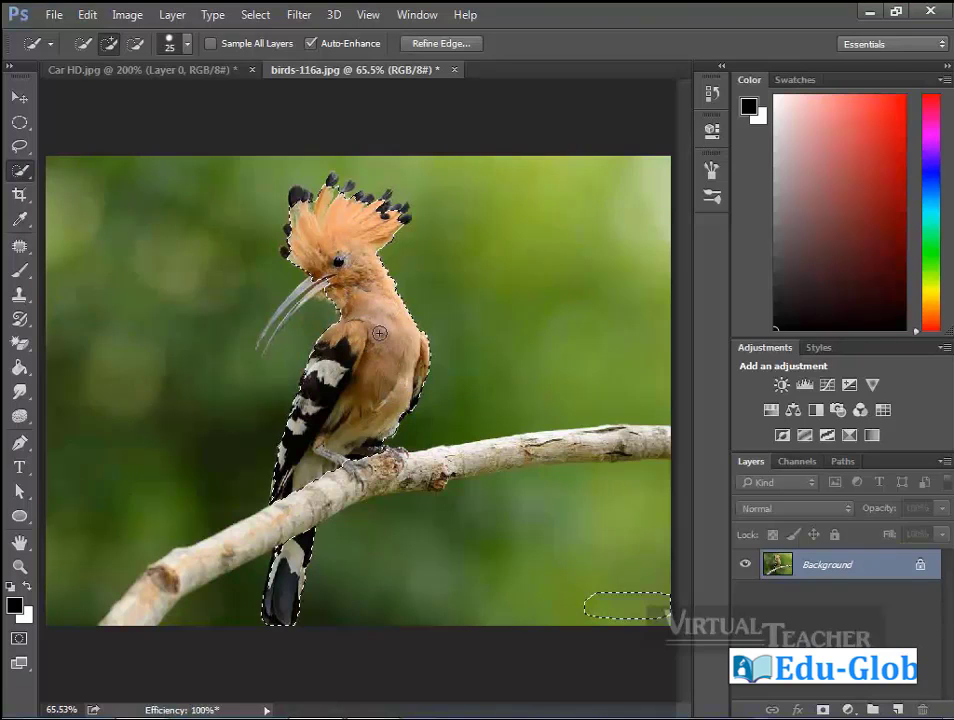
Shrink the selection brush and add the long curved upper beak to the selection.
{"action": "key", "text": "bracketleft"}
{"action": "key", "text": "bracketleft"}
{"action": "left_click_drag", "start_coordinate": [327, 286], "coordinate": [262, 346]}
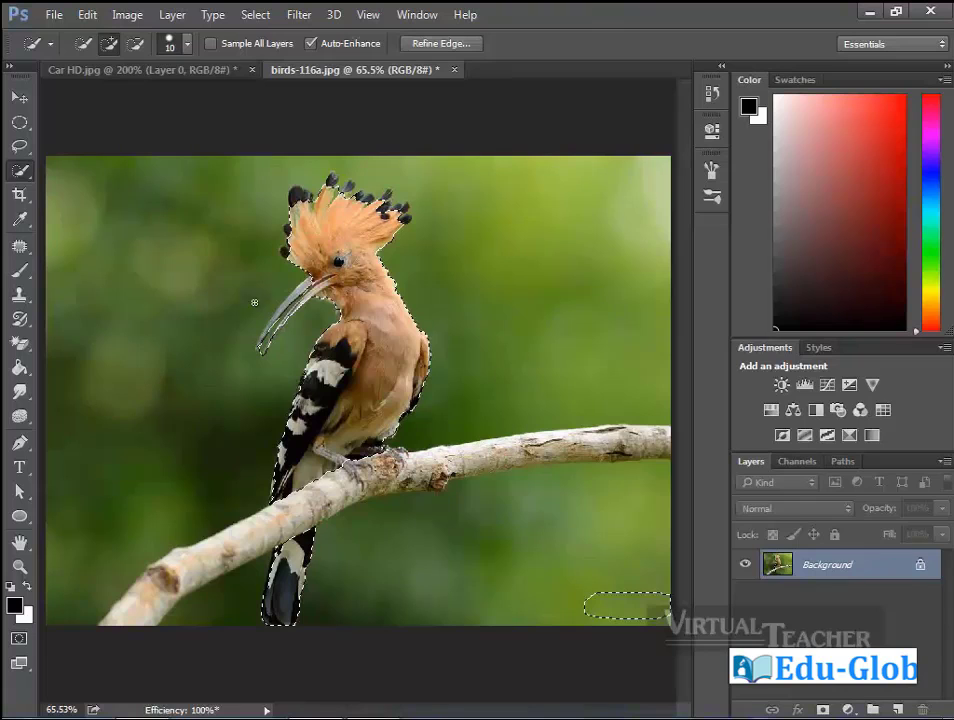
{"action": "scroll", "coordinate": [303, 297], "scroll_direction": "up", "scroll_amount": 5}
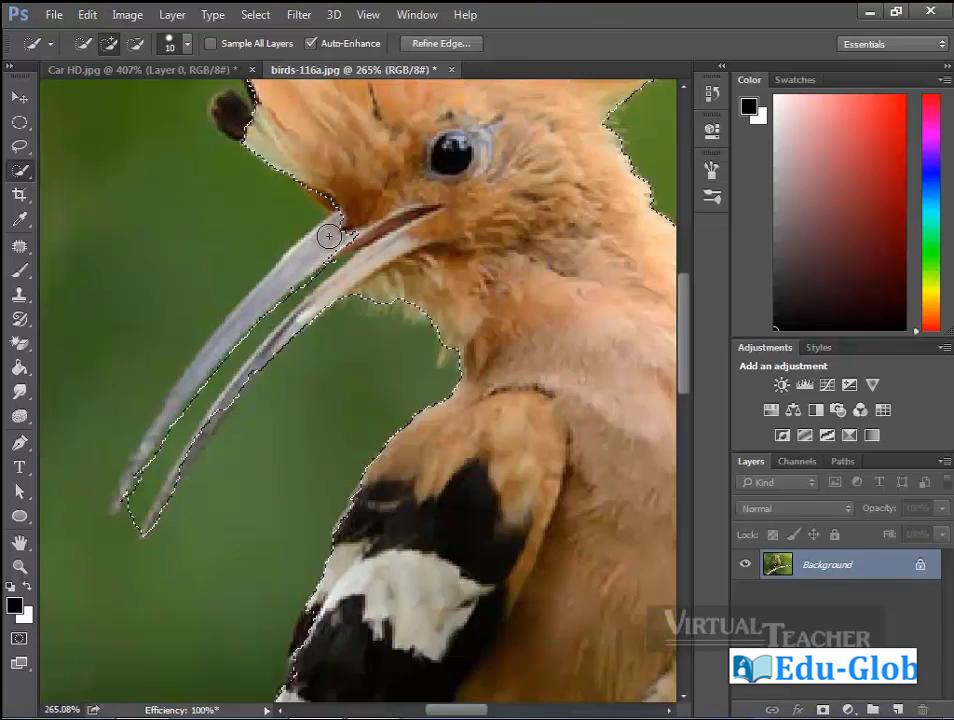
{"action": "left_click_drag", "start_coordinate": [305, 259], "coordinate": [266, 298]}
{"action": "mouse_move", "coordinate": [333, 255]}
{"action": "left_mouse_down"}
{"action": "mouse_move", "coordinate": [121, 513]}
{"action": "mouse_move", "coordinate": [138, 514]}
{"action": "mouse_move", "coordinate": [208, 389]}
{"action": "mouse_move", "coordinate": [308, 332]}
{"action": "left_mouse_up"}
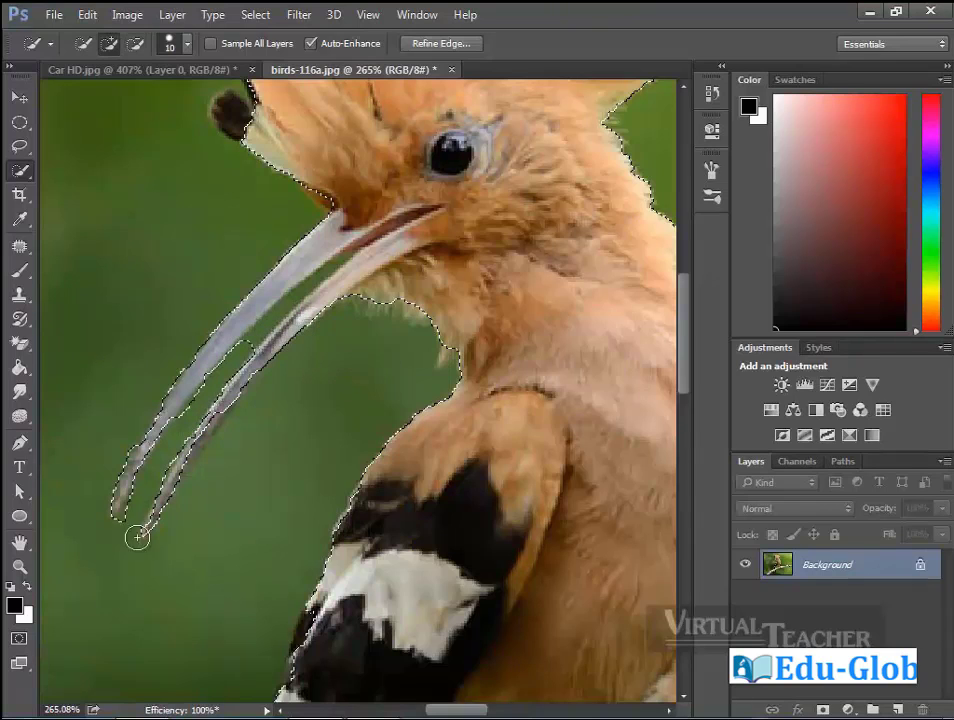
In Quick Mask, paint the crest's left feathers with a small brush, toggling the mask off and on.
{"action": "left_click", "coordinate": [20, 640]}
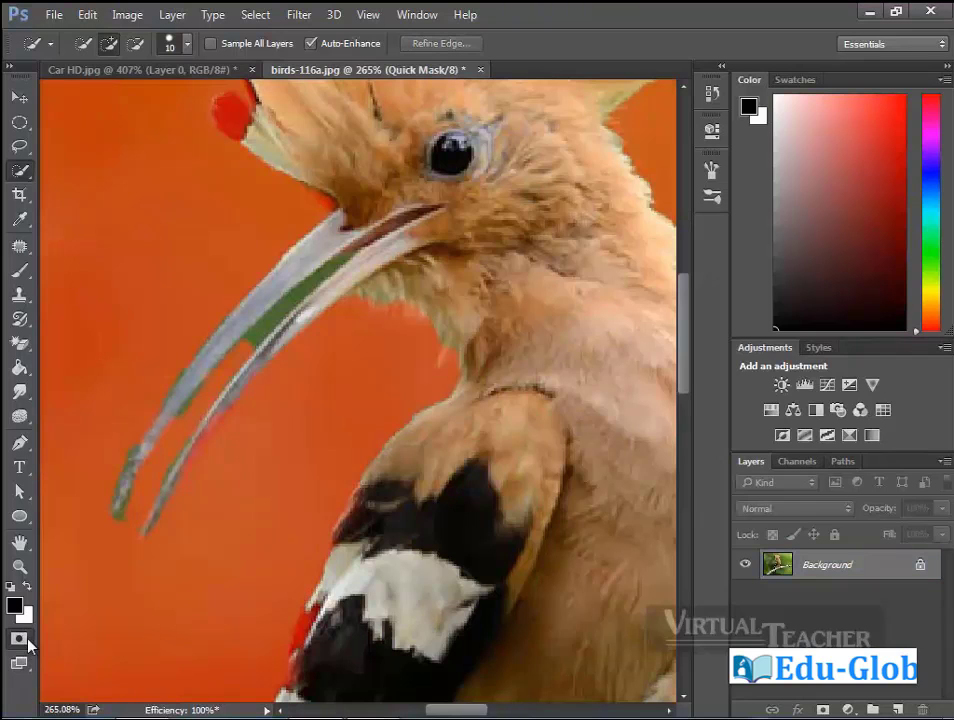
{"action": "key", "text": "ctrl+0"}
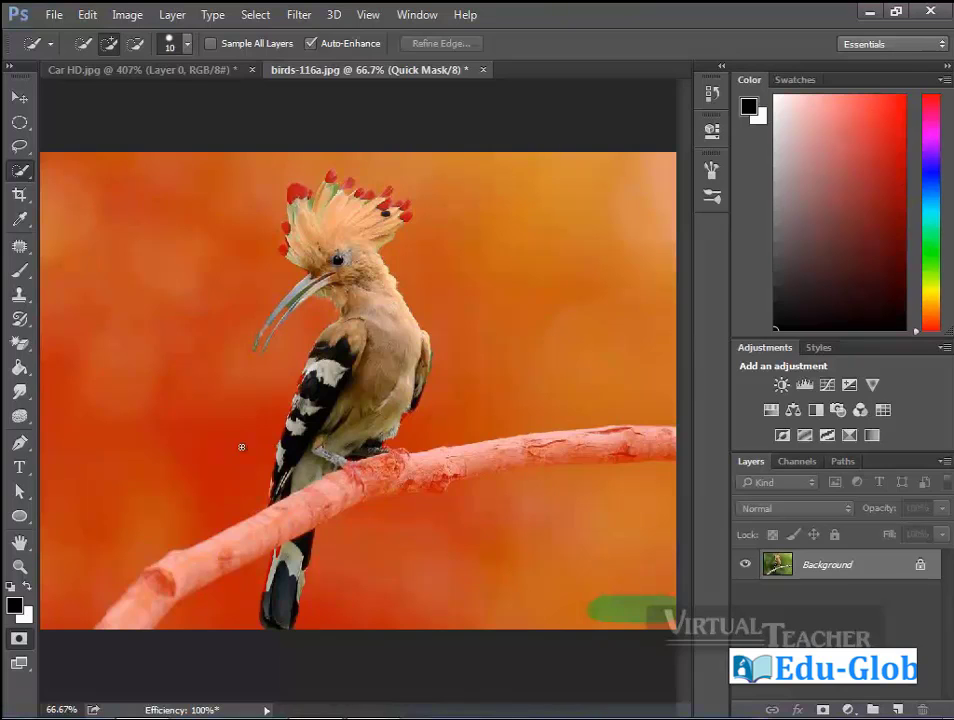
{"action": "left_click", "coordinate": [20, 272]}
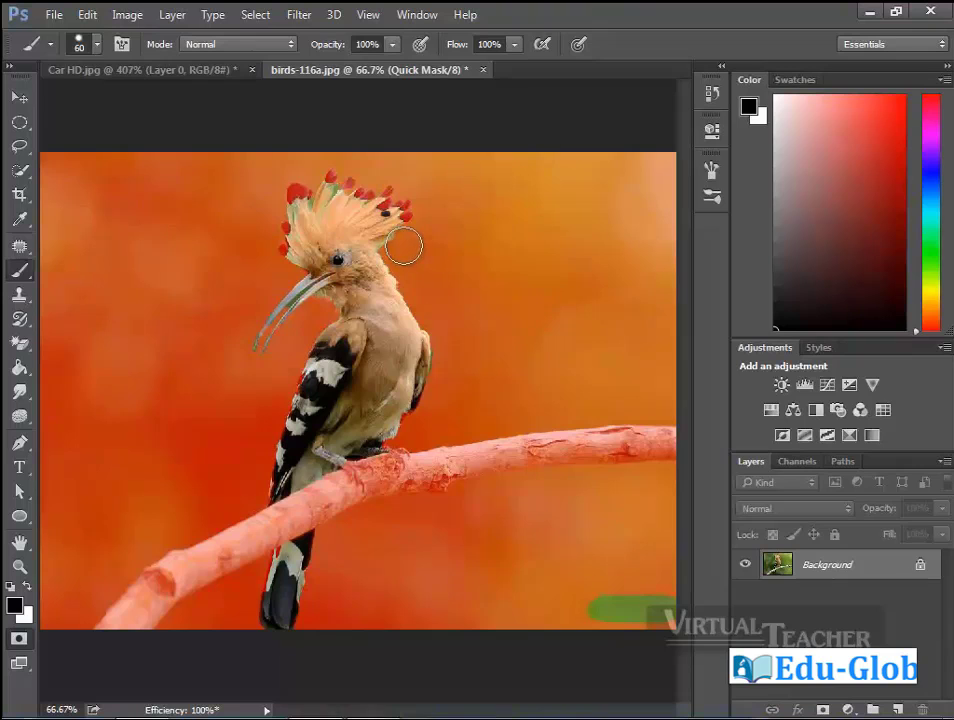
{"action": "left_click_drag", "start_coordinate": [302, 201], "coordinate": [340, 203]}
{"action": "key", "text": "bracketleft"}
{"action": "key", "text": "bracketleft"}
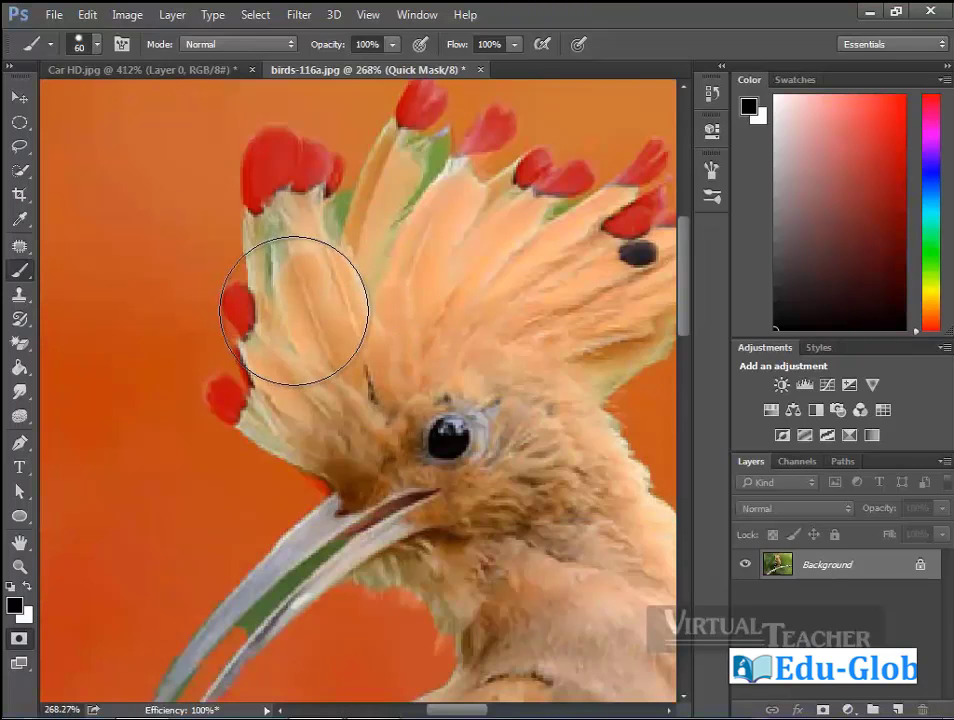
{"action": "key", "text": "bracketleft"}
{"action": "key", "text": "bracketleft"}
{"action": "key", "text": "bracketleft"}
{"action": "key", "text": "bracketleft"}
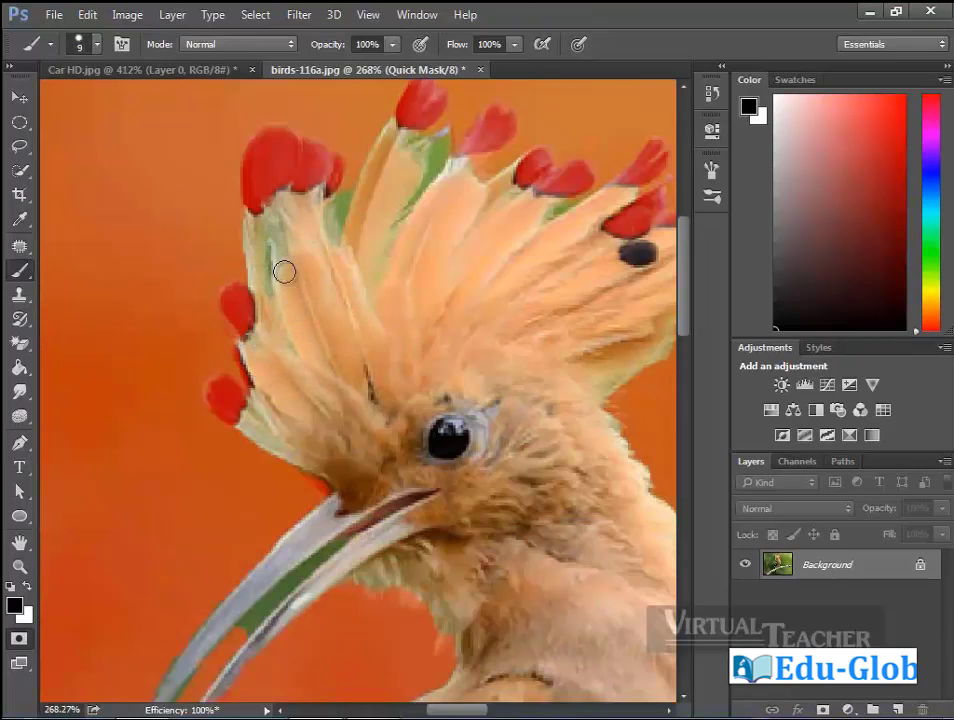
{"action": "mouse_move", "coordinate": [271, 155]}
{"action": "left_mouse_down"}
{"action": "mouse_move", "coordinate": [258, 373]}
{"action": "mouse_move", "coordinate": [334, 466]}
{"action": "left_mouse_up"}
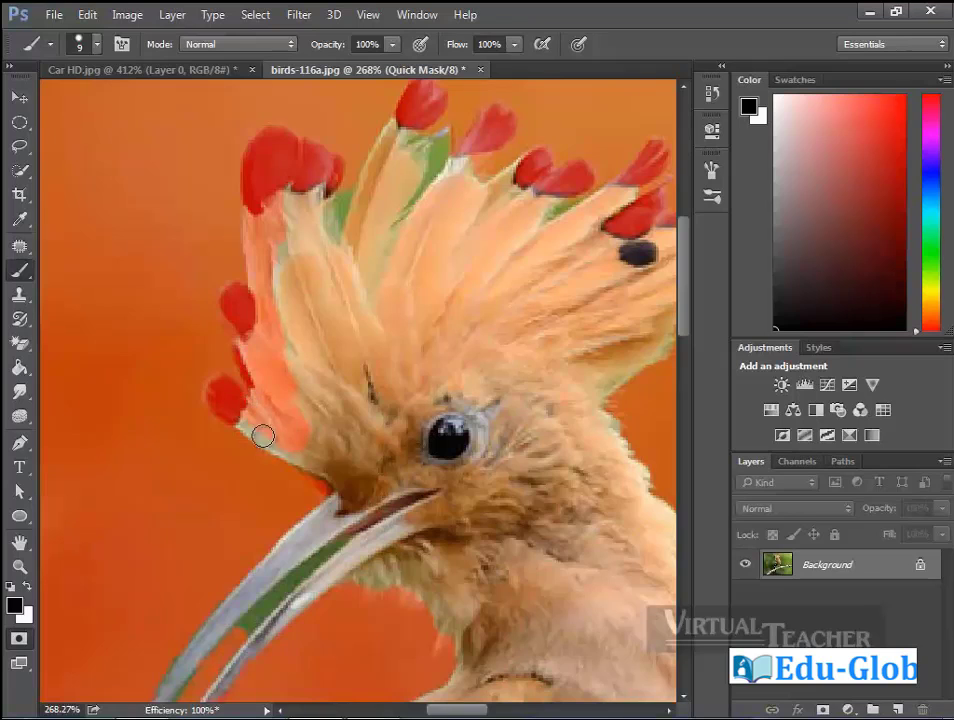
{"action": "left_click", "coordinate": [19, 637]}
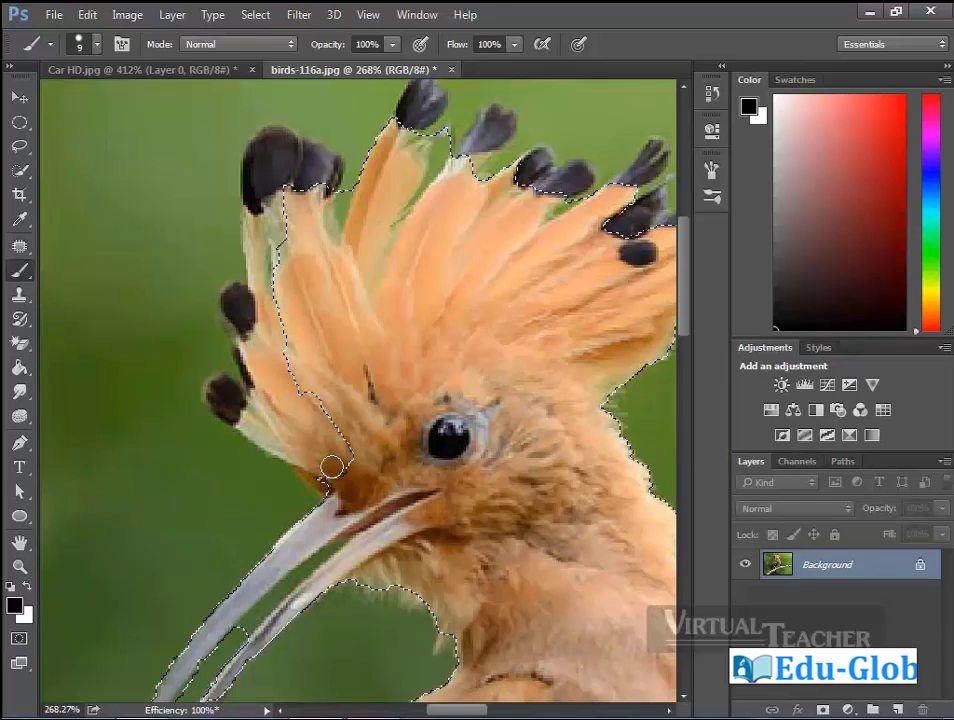
{"action": "key", "text": "q"}
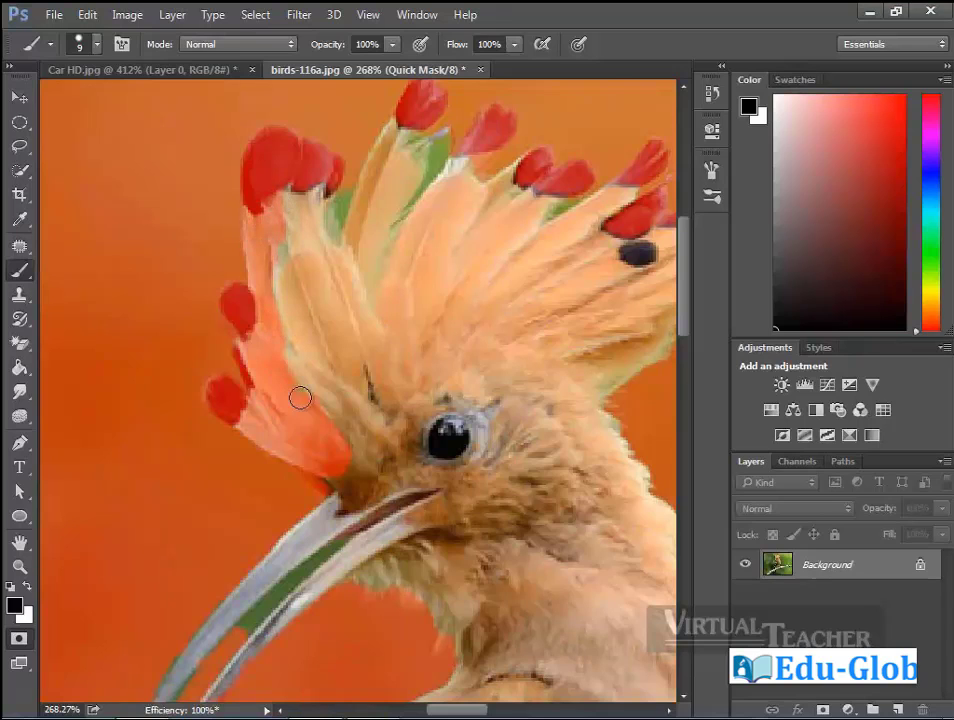
With a small standard Eraser, clear the red mask off the left and upper-left crest feather tips.
{"action": "left_click", "coordinate": [19, 343]}
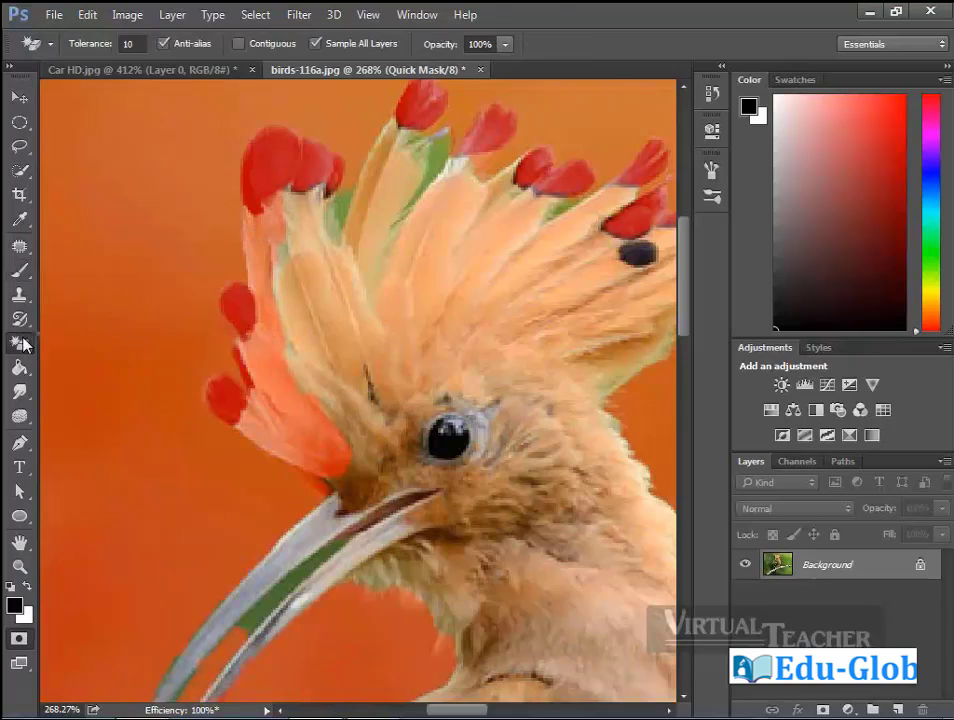
{"action": "right_click", "coordinate": [19, 343]}
{"action": "left_click", "coordinate": [90, 343]}
{"action": "key", "text": "bracketleft"}
{"action": "mouse_move", "coordinate": [357, 432]}
{"action": "left_mouse_down"}
{"action": "mouse_move", "coordinate": [262, 322]}
{"action": "mouse_move", "coordinate": [241, 324]}
{"action": "left_mouse_up"}
{"action": "key", "text": "bracketleft"}
{"action": "key", "text": "bracketleft"}
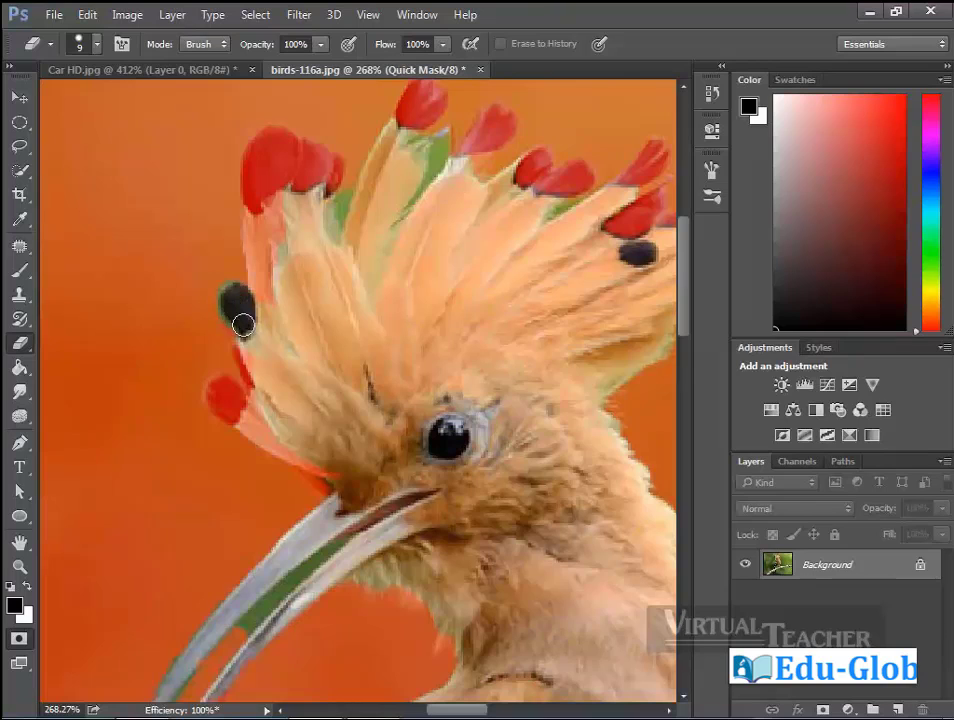
{"action": "mouse_move", "coordinate": [216, 388]}
{"action": "left_mouse_down"}
{"action": "mouse_move", "coordinate": [313, 457]}
{"action": "mouse_move", "coordinate": [229, 416]}
{"action": "left_mouse_up"}
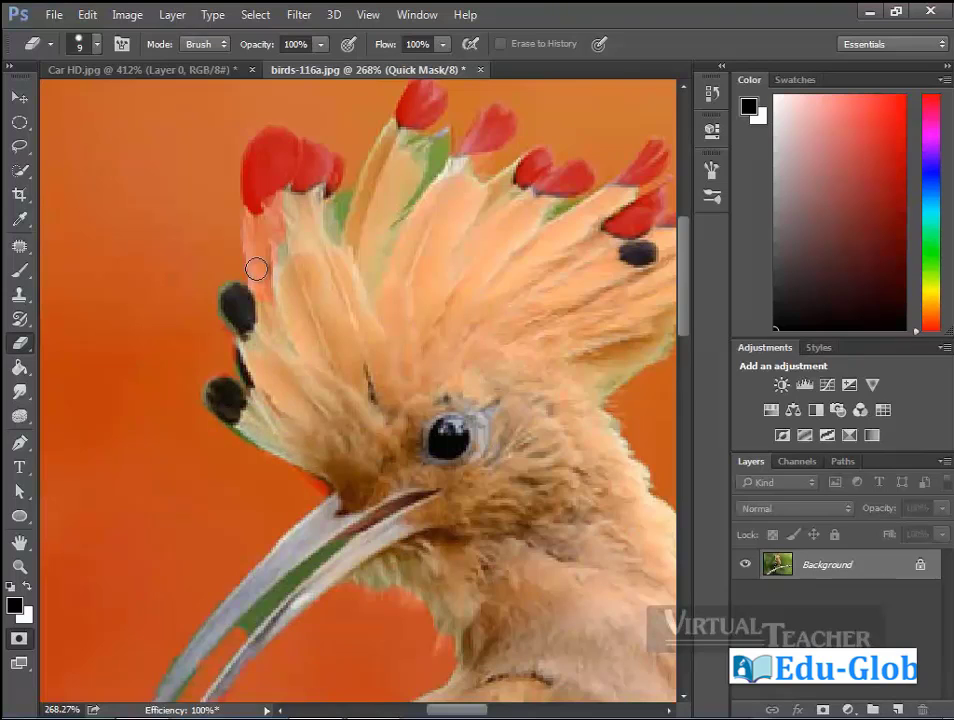
{"action": "mouse_move", "coordinate": [256, 268]}
{"action": "left_mouse_down"}
{"action": "mouse_move", "coordinate": [256, 279]}
{"action": "mouse_move", "coordinate": [250, 165]}
{"action": "mouse_move", "coordinate": [258, 142]}
{"action": "mouse_move", "coordinate": [285, 140]}
{"action": "mouse_move", "coordinate": [276, 282]}
{"action": "left_mouse_up"}
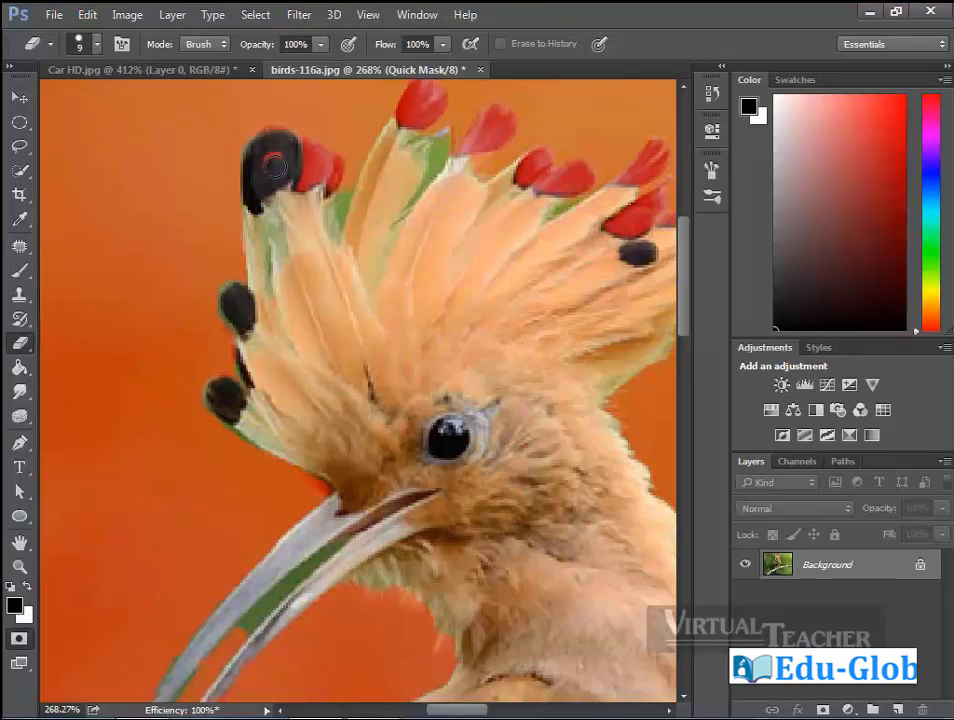
{"action": "left_click_drag", "start_coordinate": [265, 145], "coordinate": [276, 143]}
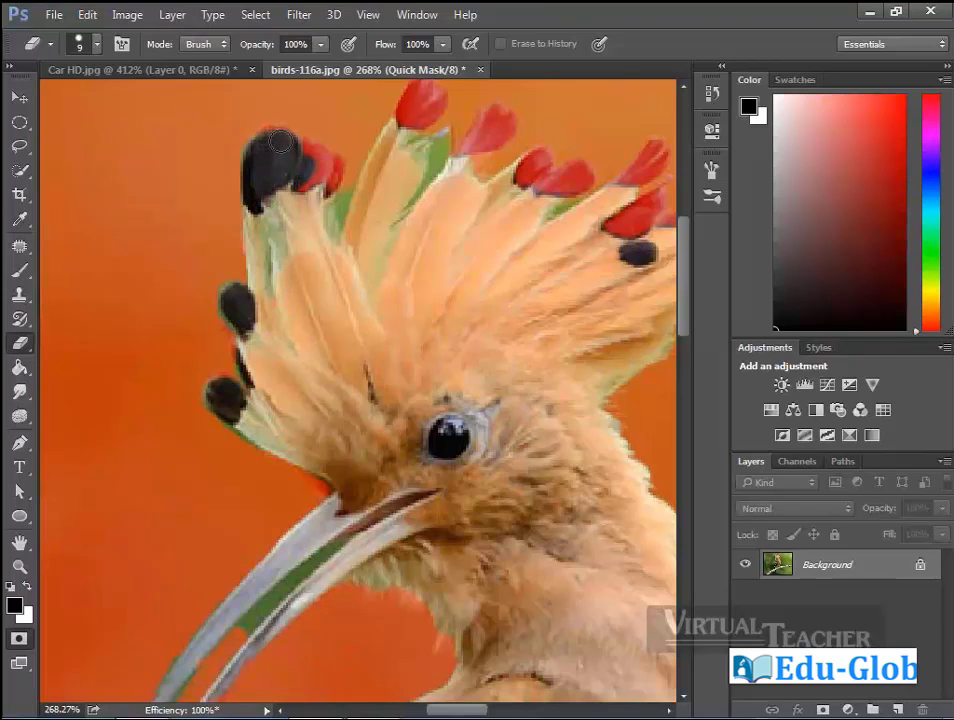
{"action": "mouse_move", "coordinate": [307, 155]}
{"action": "left_mouse_down"}
{"action": "mouse_move", "coordinate": [313, 202]}
{"action": "mouse_move", "coordinate": [305, 170]}
{"action": "left_mouse_up"}
Switch to a smaller Brush and fix the quick mask in the gap between the beak halves.
{"action": "key", "text": "bracketleft"}
{"action": "key", "text": "bracketleft"}
{"action": "key", "text": "bracketleft"}
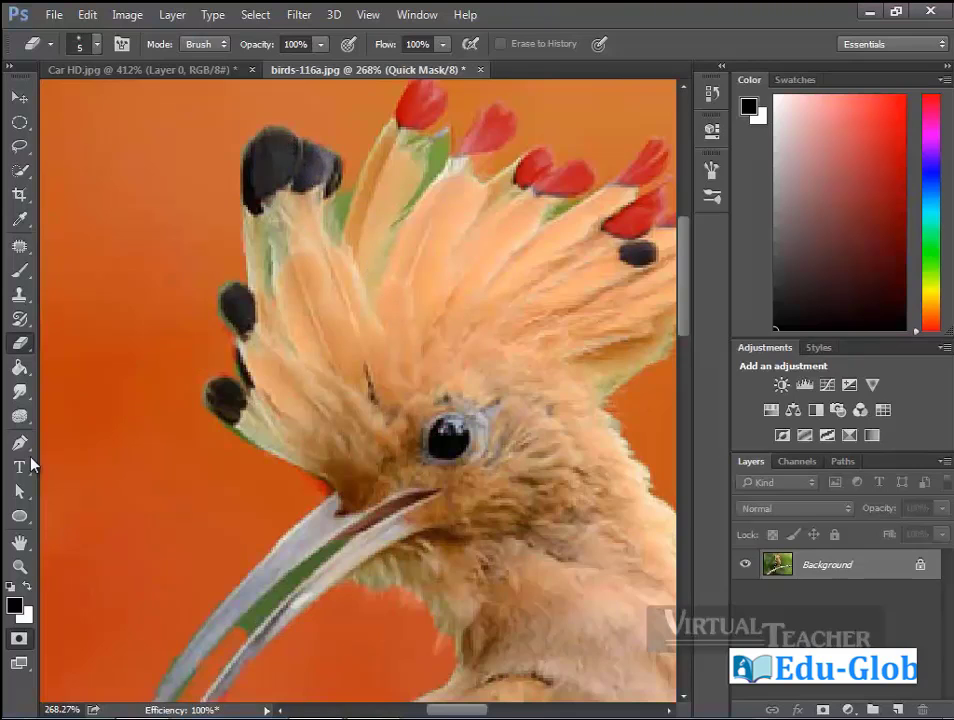
{"action": "left_click", "coordinate": [19, 270]}
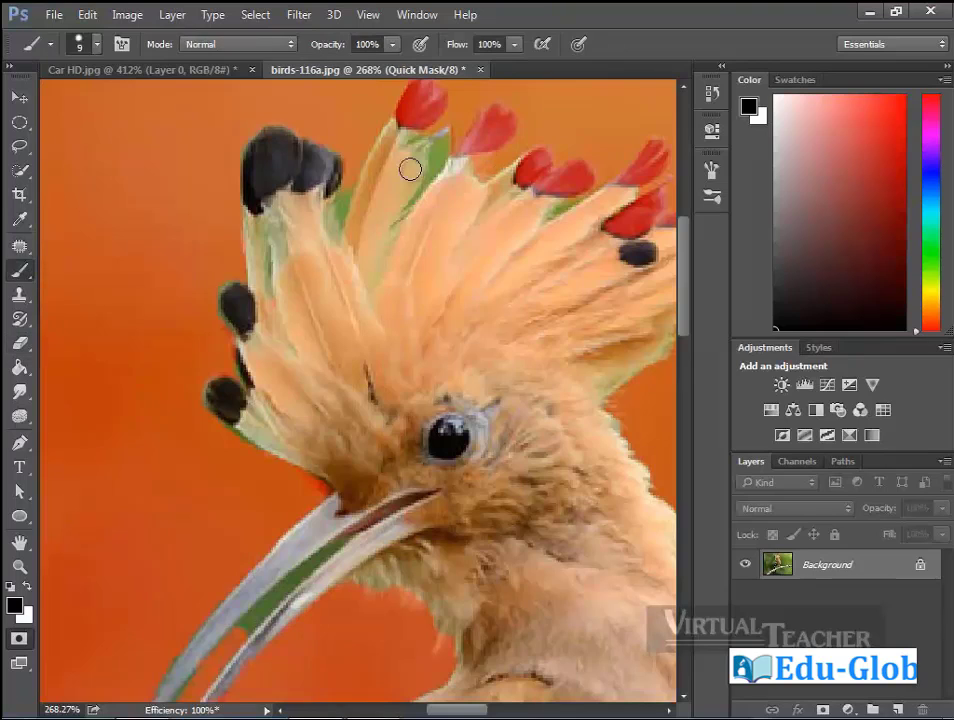
{"action": "key", "text": "bracketleft"}
{"action": "key", "text": "bracketleft"}
{"action": "key", "text": "bracketleft"}
{"action": "left_click_drag", "start_coordinate": [339, 217], "coordinate": [259, 379]}
{"action": "key", "text": "bracketleft"}
{"action": "key", "text": "bracketleft"}
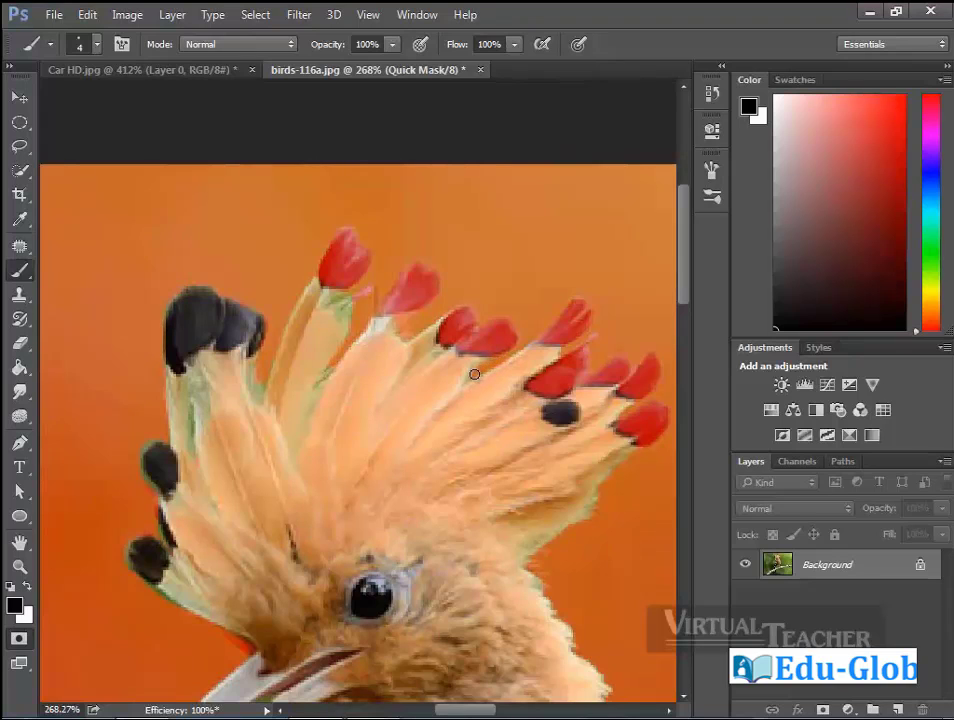
{"action": "scroll", "coordinate": [454, 313], "scroll_direction": "down", "scroll_amount": 3}
{"action": "scroll", "coordinate": [473, 420], "scroll_direction": "down", "scroll_amount": 5}
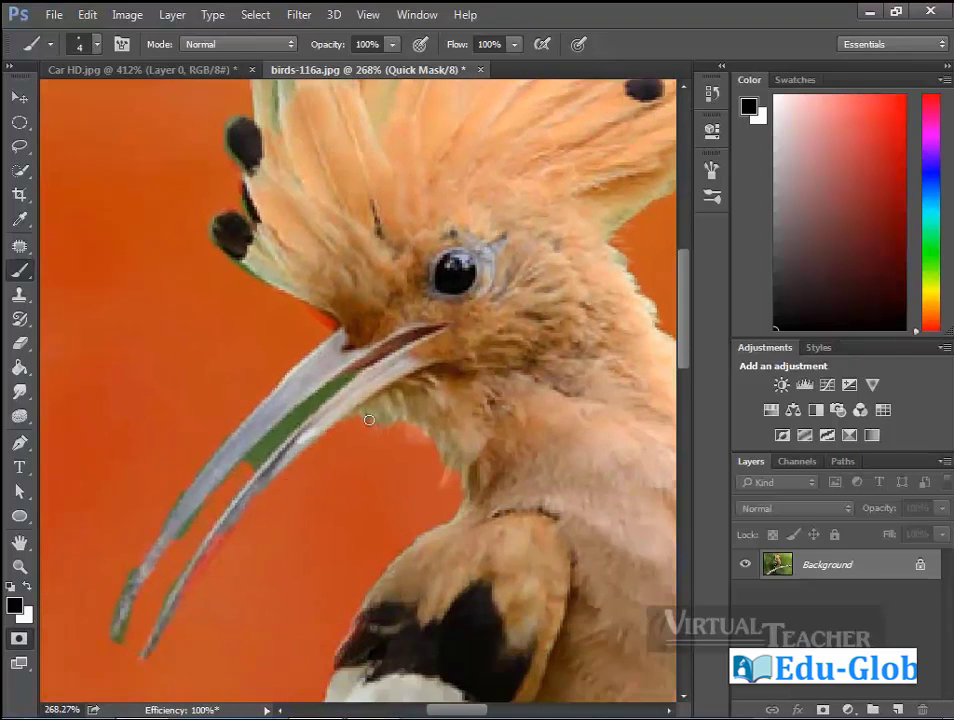
{"action": "mouse_move", "coordinate": [239, 480]}
{"action": "left_mouse_down"}
{"action": "mouse_move", "coordinate": [283, 435]}
{"action": "mouse_move", "coordinate": [271, 447]}
{"action": "left_mouse_up"}
{"action": "scroll", "coordinate": [217, 497], "scroll_direction": "up", "scroll_amount": 5}
{"action": "scroll", "coordinate": [390, 462], "scroll_direction": "right", "scroll_amount": 5}
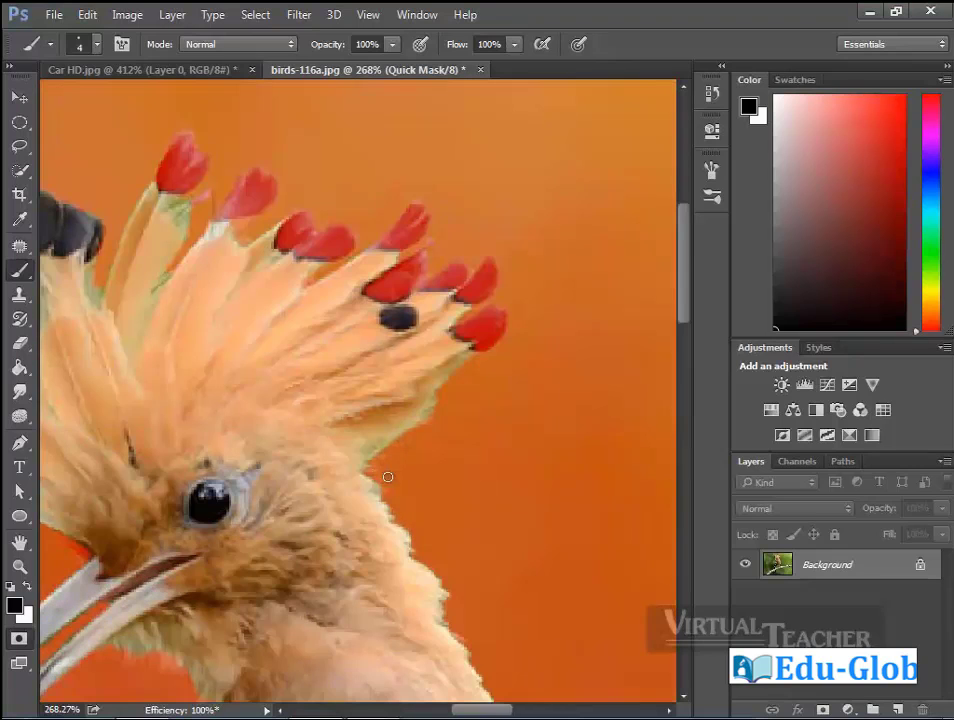
{"action": "scroll", "coordinate": [440, 535], "scroll_direction": "up", "scroll_amount": 2}
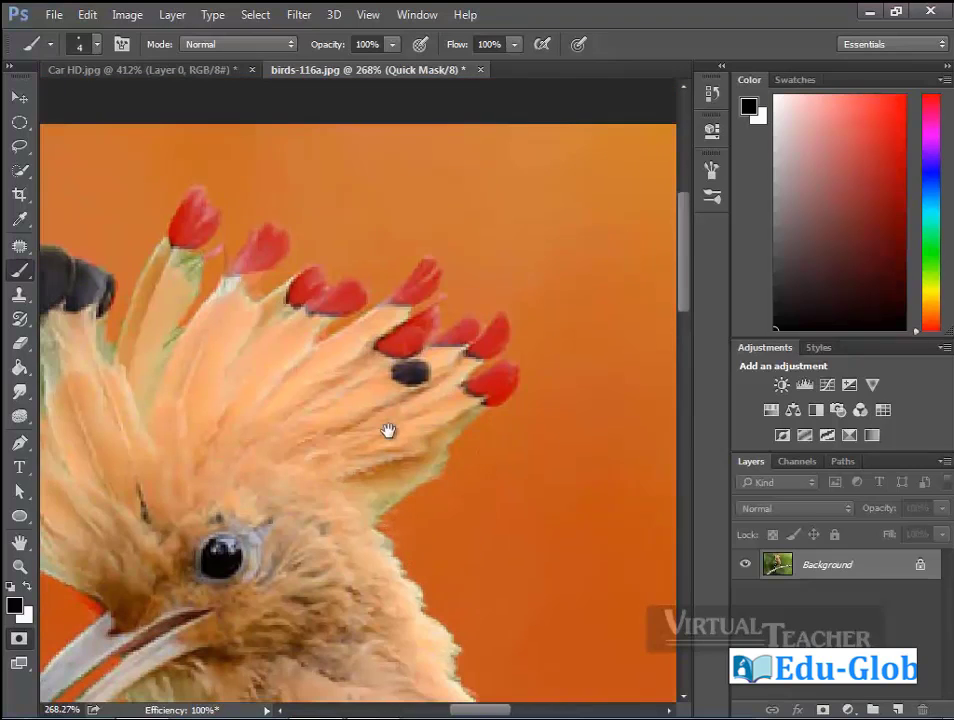
{"action": "scroll", "coordinate": [395, 410], "scroll_direction": "up", "scroll_amount": 3}
{"action": "scroll", "coordinate": [395, 410], "scroll_direction": "left", "scroll_amount": 3}
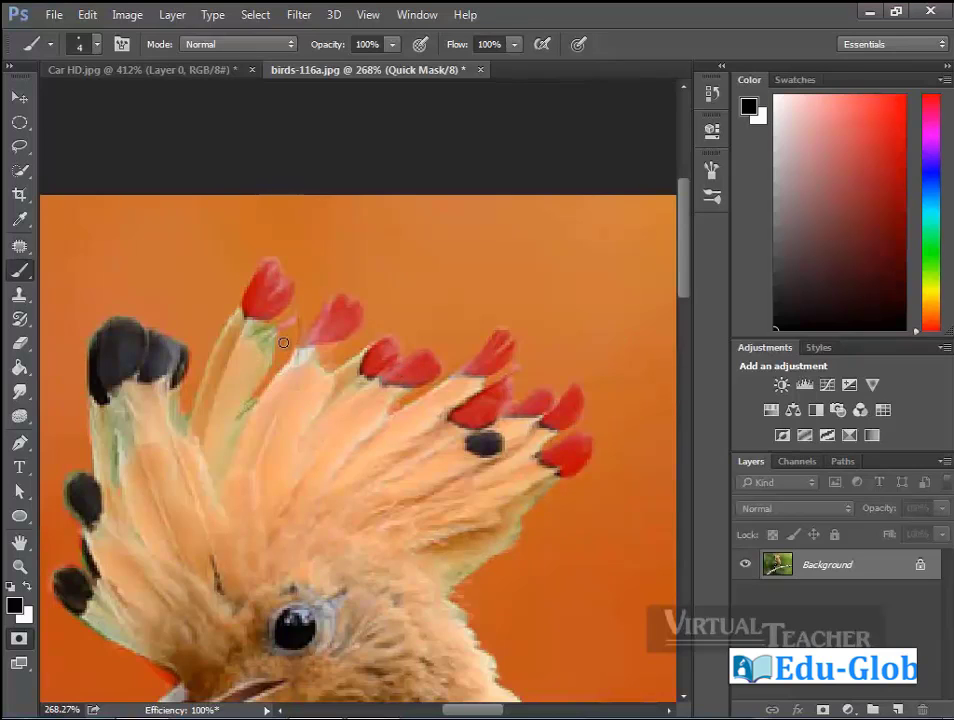
Erase the remaining red mask from a crest feather tip, then enlarge the eraser slightly.
{"action": "left_click", "coordinate": [19, 342]}
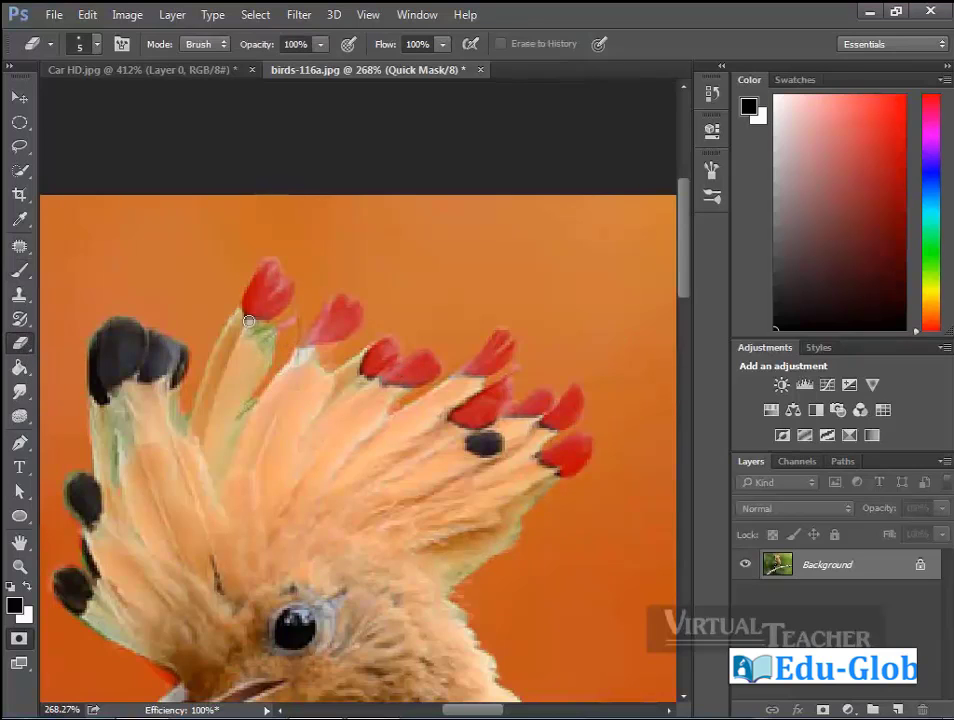
{"action": "mouse_move", "coordinate": [262, 293]}
{"action": "left_mouse_down"}
{"action": "mouse_move", "coordinate": [254, 310]}
{"action": "mouse_move", "coordinate": [269, 278]}
{"action": "left_mouse_up"}
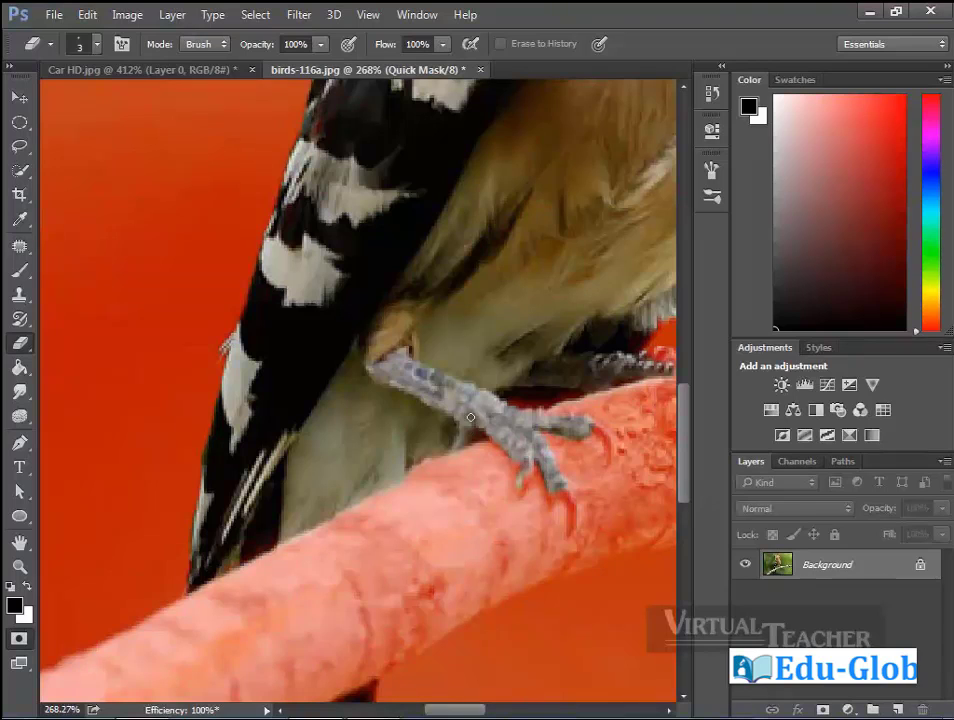
{"action": "scroll", "coordinate": [564, 435], "scroll_direction": "down", "scroll_amount": 2}
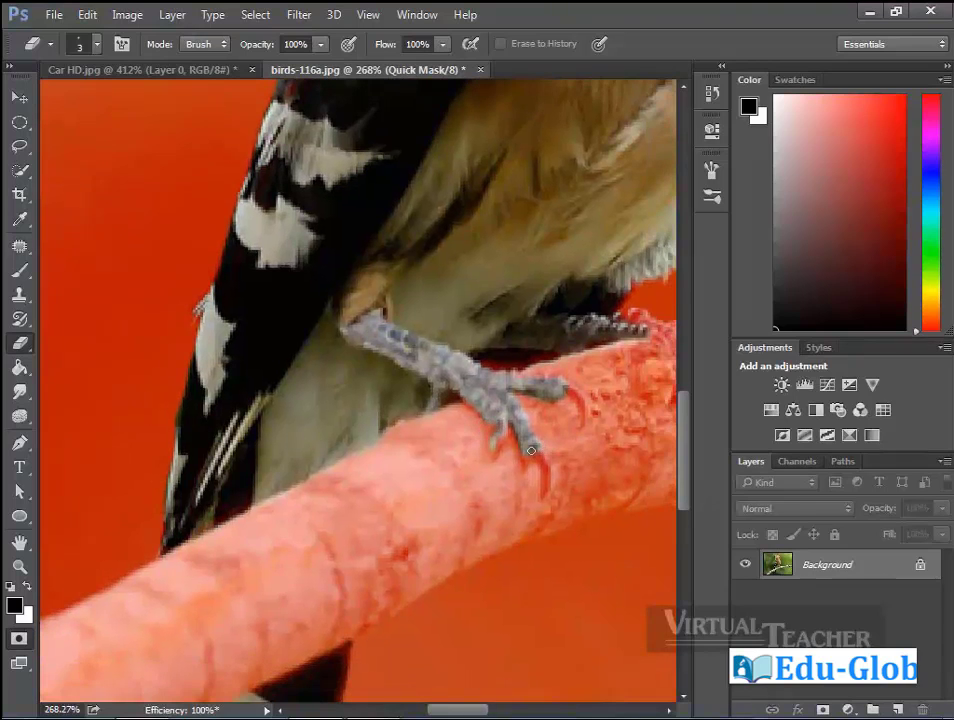
{"action": "scroll", "coordinate": [405, 371], "scroll_direction": "up", "scroll_amount": 2}
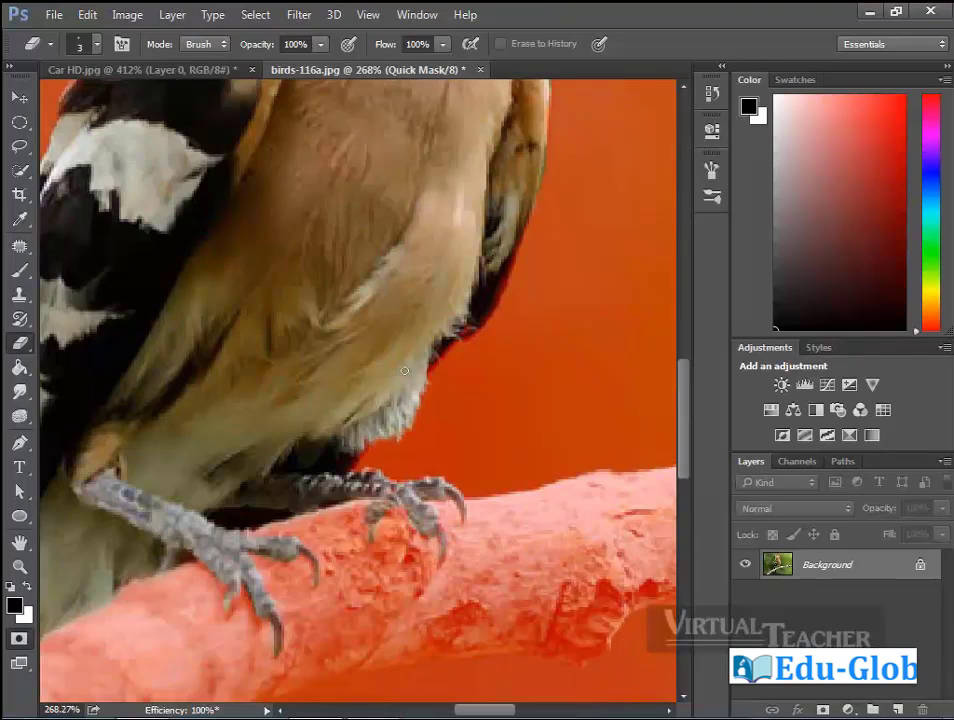
{"action": "scroll", "coordinate": [405, 371], "scroll_direction": "down", "scroll_amount": 2}
{"action": "key", "text": "bracketright"}
{"action": "key", "text": "bracketright"}
Zoom in on the tail and erase the mask along its left and right edges.
{"action": "key", "text": "ctrl+0"}
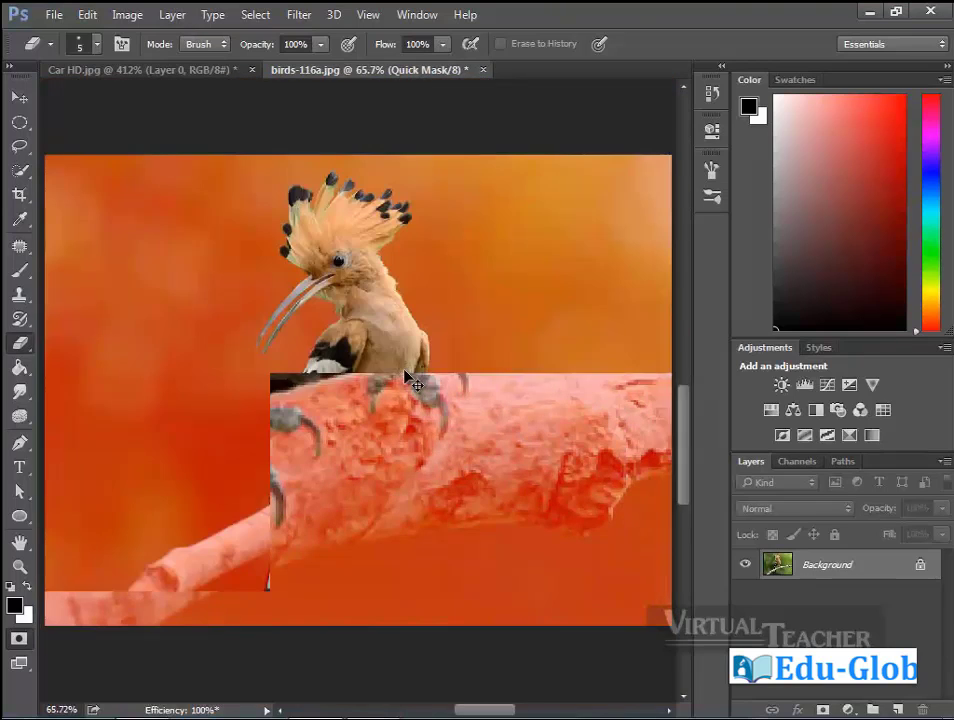
{"action": "key", "text": "b"}
{"action": "scroll", "coordinate": [396, 452], "scroll_direction": "up", "scroll_amount": 10}
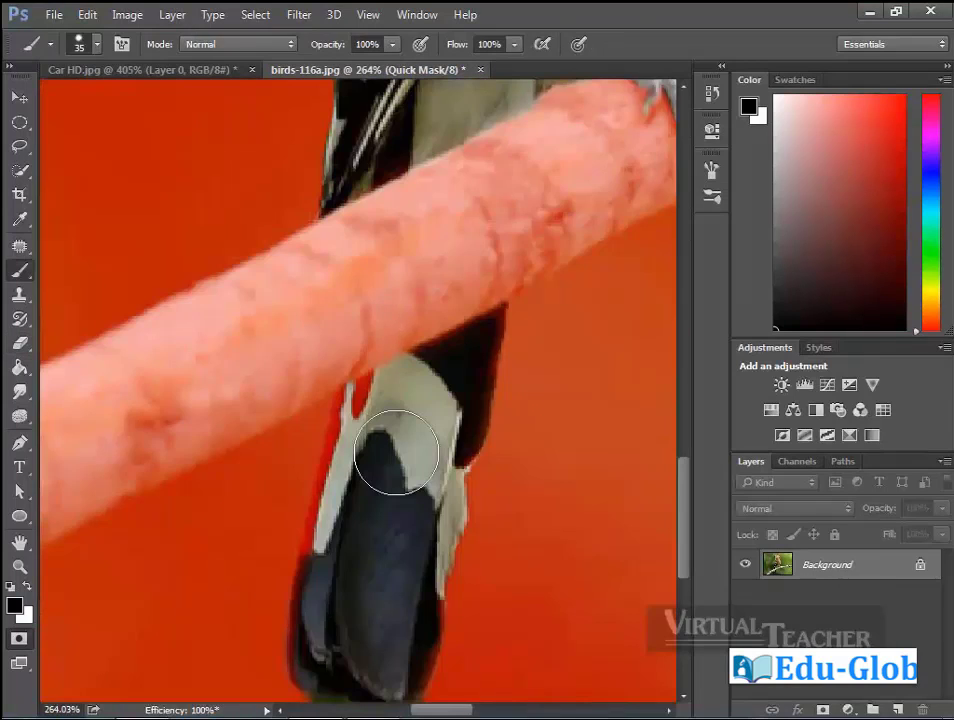
{"action": "key", "text": "e"}
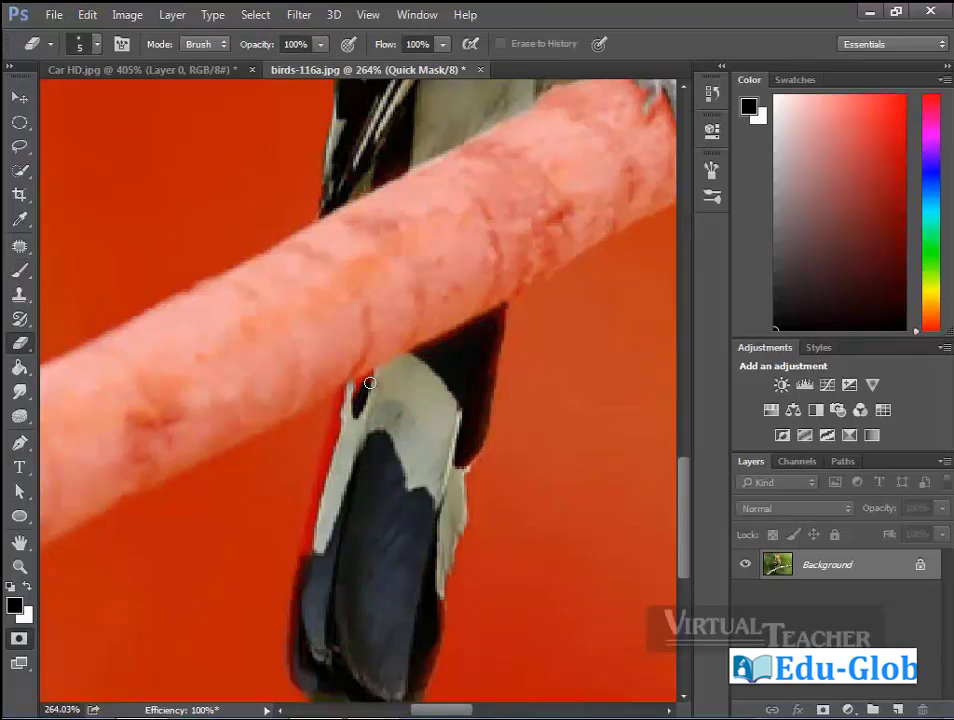
{"action": "mouse_move", "coordinate": [346, 400]}
{"action": "left_mouse_down"}
{"action": "mouse_move", "coordinate": [290, 650]}
{"action": "mouse_move", "coordinate": [300, 682]}
{"action": "left_mouse_up"}
{"action": "left_click_drag", "start_coordinate": [307, 552], "coordinate": [345, 405]}
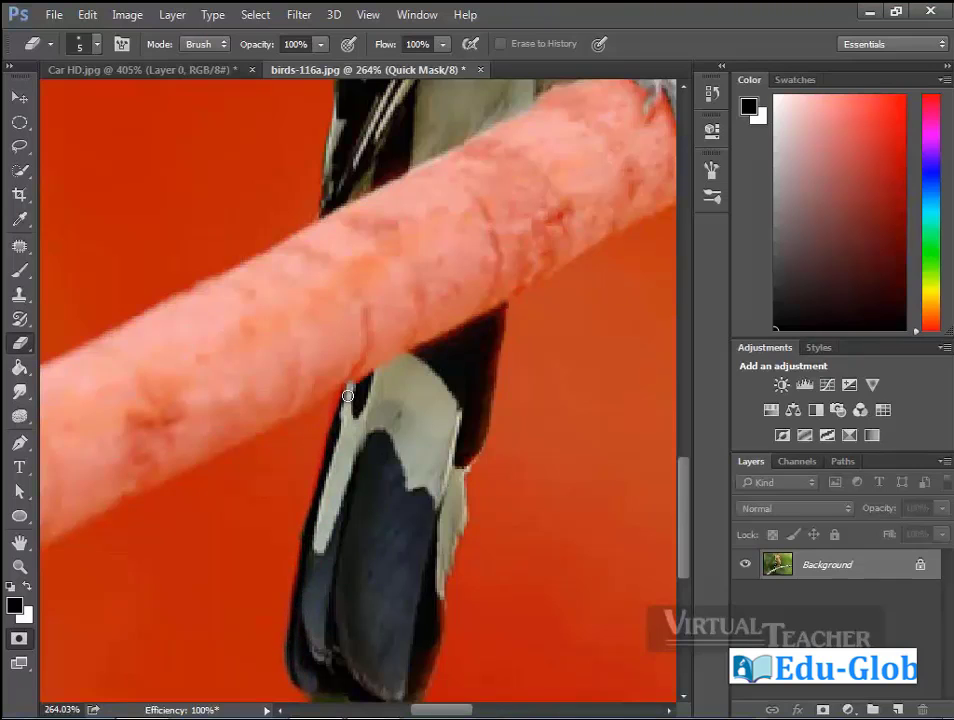
{"action": "left_click_drag", "start_coordinate": [319, 497], "coordinate": [291, 627]}
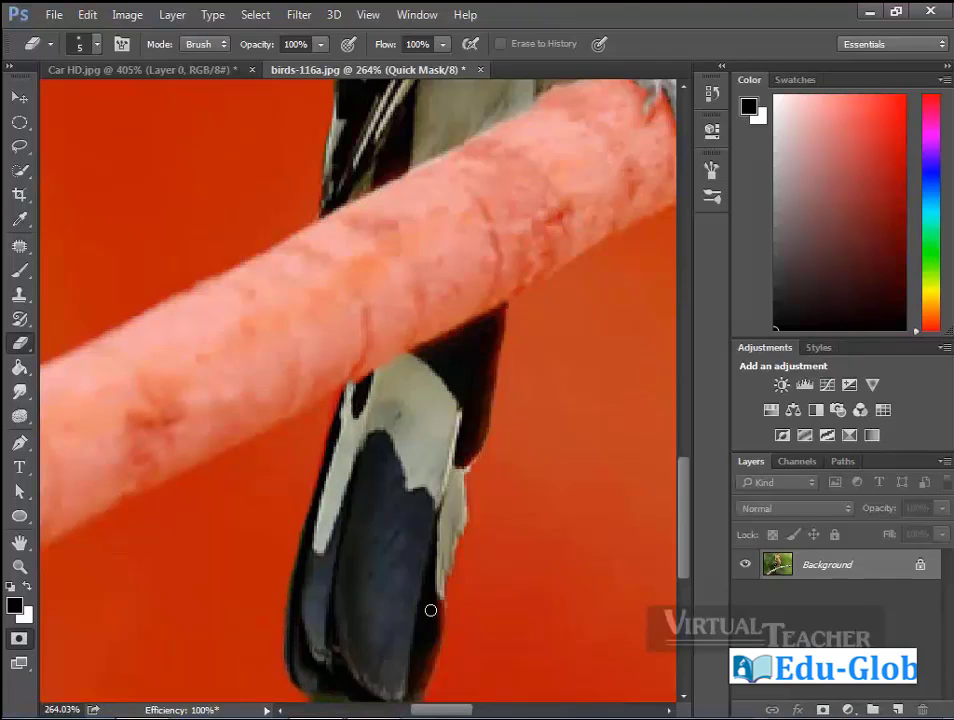
{"action": "mouse_move", "coordinate": [430, 610]}
{"action": "left_mouse_down"}
{"action": "mouse_move", "coordinate": [437, 624]}
{"action": "mouse_move", "coordinate": [422, 674]}
{"action": "left_mouse_up"}
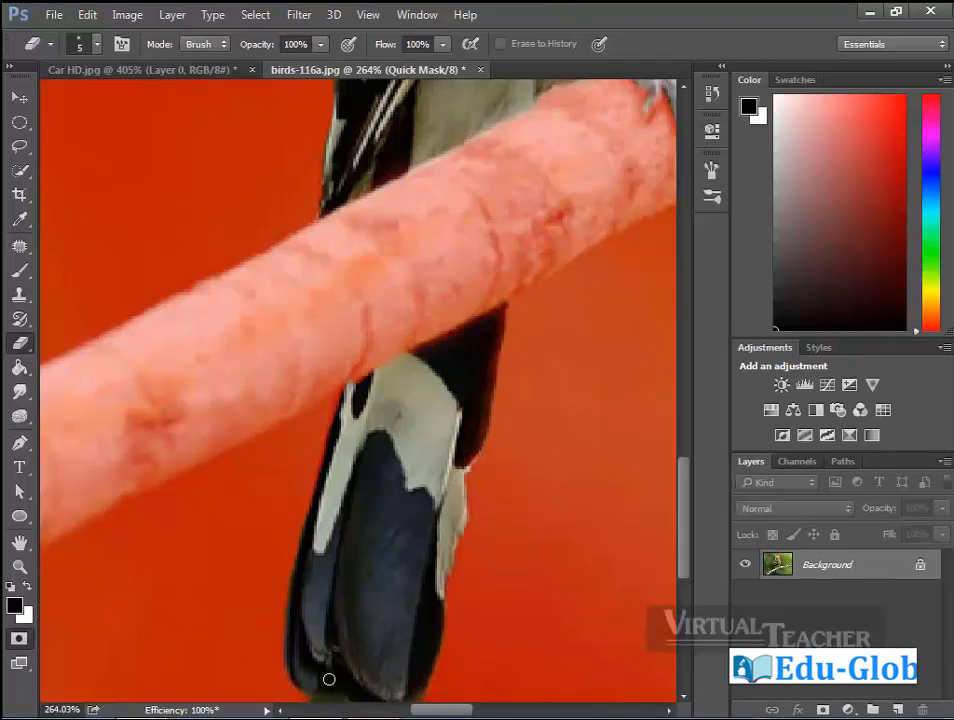
Switch to a smaller Brush, pan over the body and feet, then zoom to fit.
{"action": "key", "text": "b"}
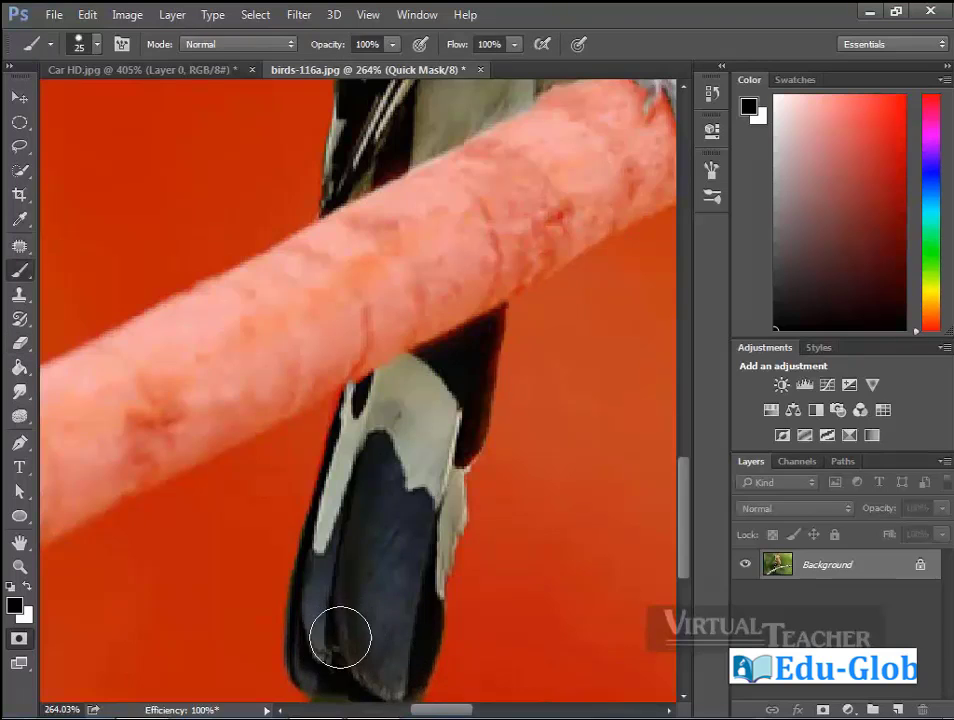
{"action": "key", "text": "bracketleft"}
{"action": "key", "text": "bracketleft"}
{"action": "key", "text": "bracketleft"}
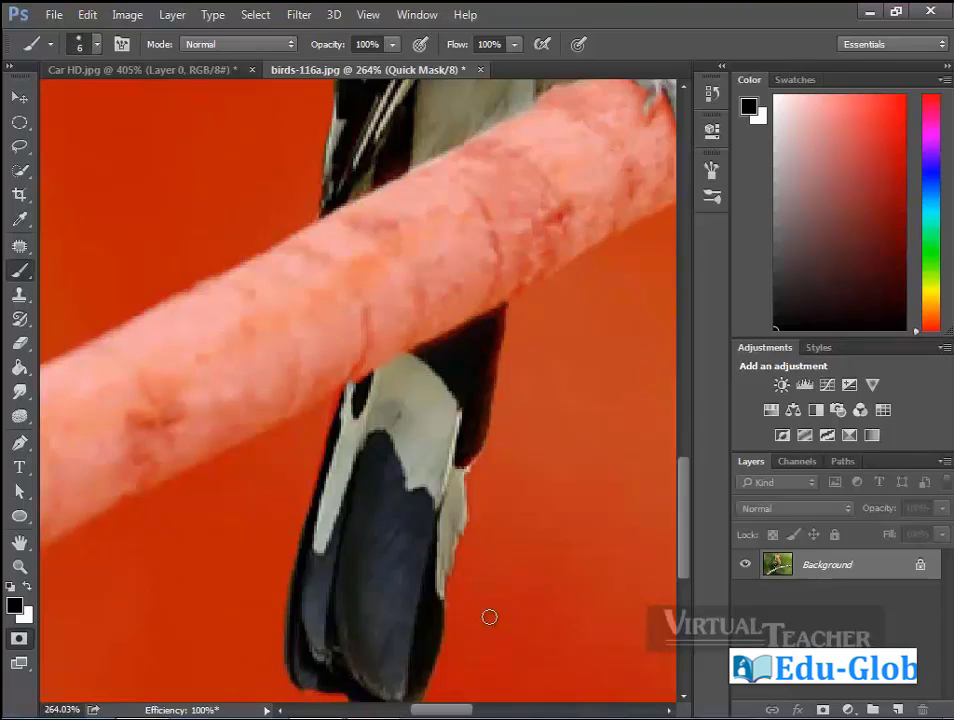
{"action": "left_click_drag", "start_coordinate": [390, 406], "coordinate": [352, 597]}
{"action": "left_click_drag", "start_coordinate": [450, 320], "coordinate": [396, 569]}
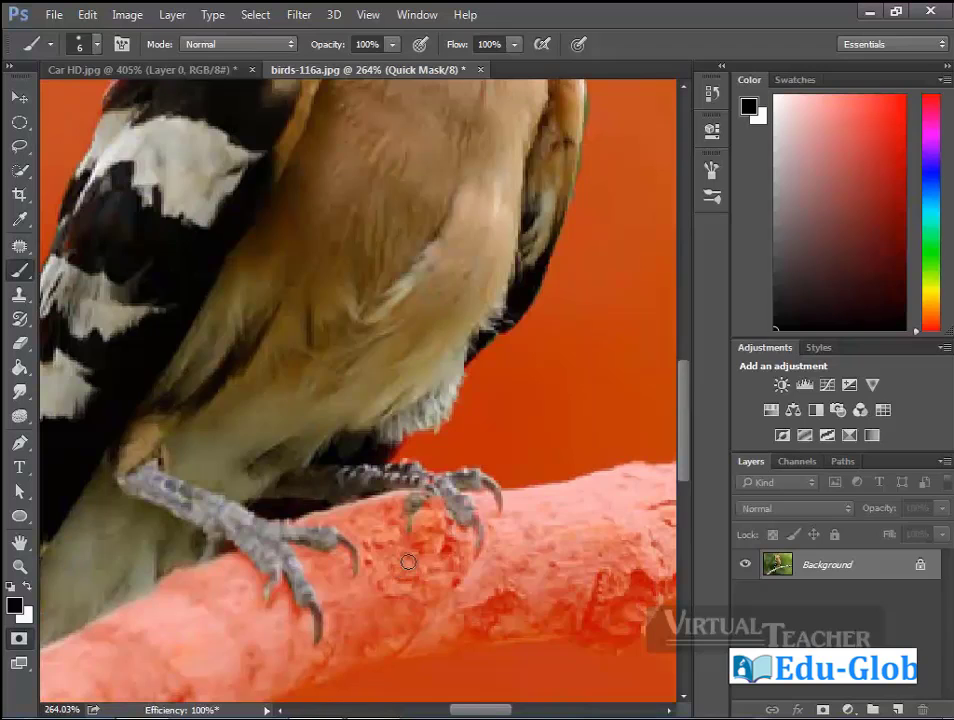
{"action": "key", "text": "ctrl+0"}
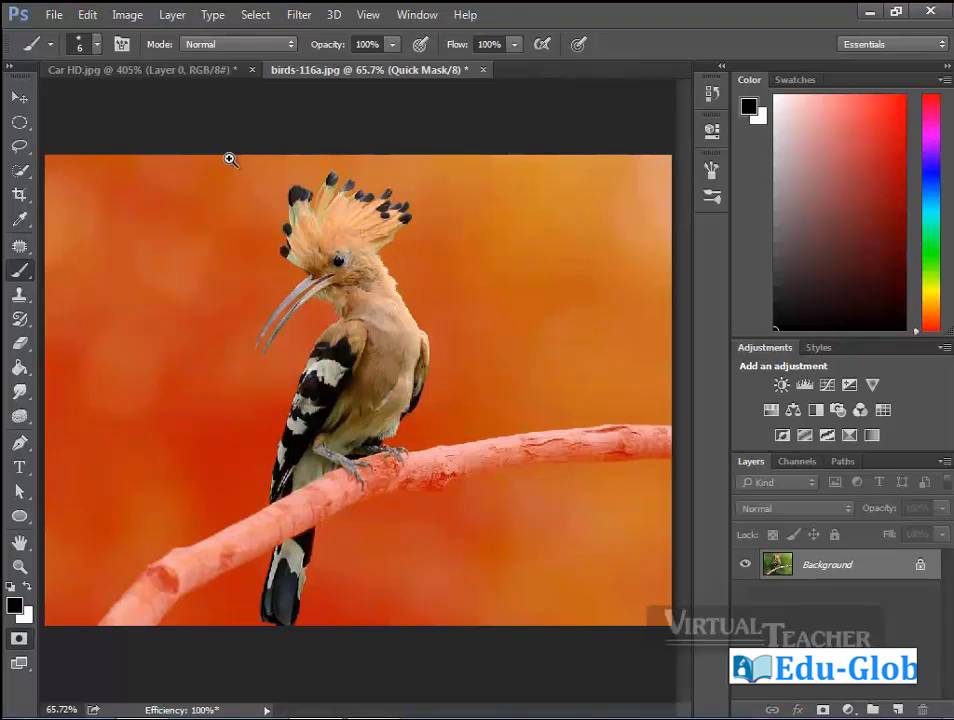
Zoom into the crest and set the Blur Tool to size 8 with 50% strength.
{"action": "left_click_drag", "start_coordinate": [230, 160], "coordinate": [458, 324]}
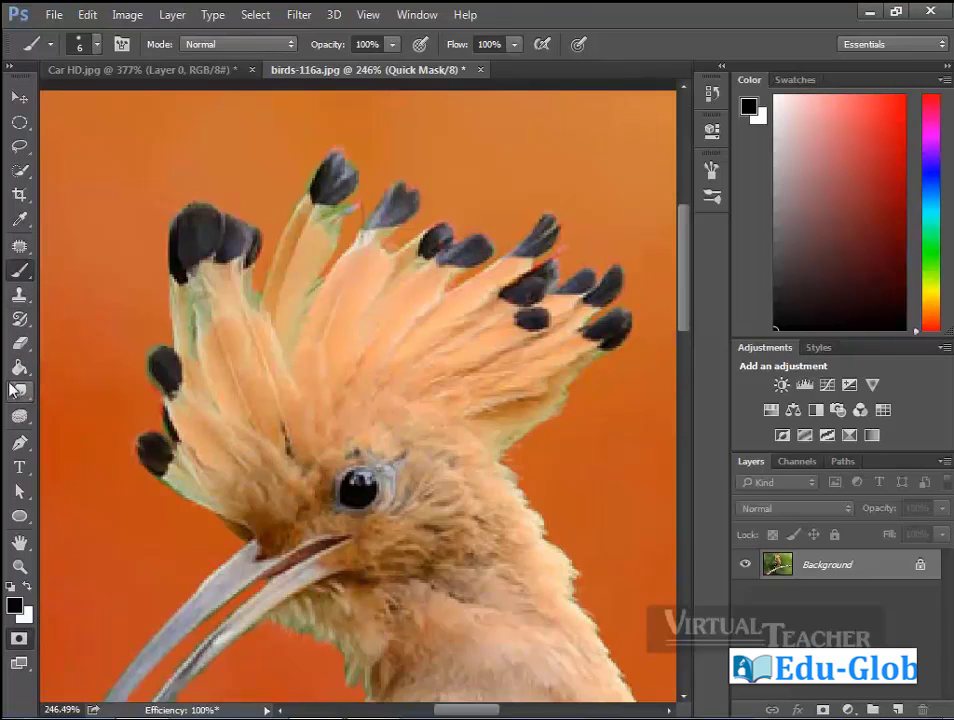
{"action": "left_click_drag", "start_coordinate": [13, 390], "coordinate": [80, 388]}
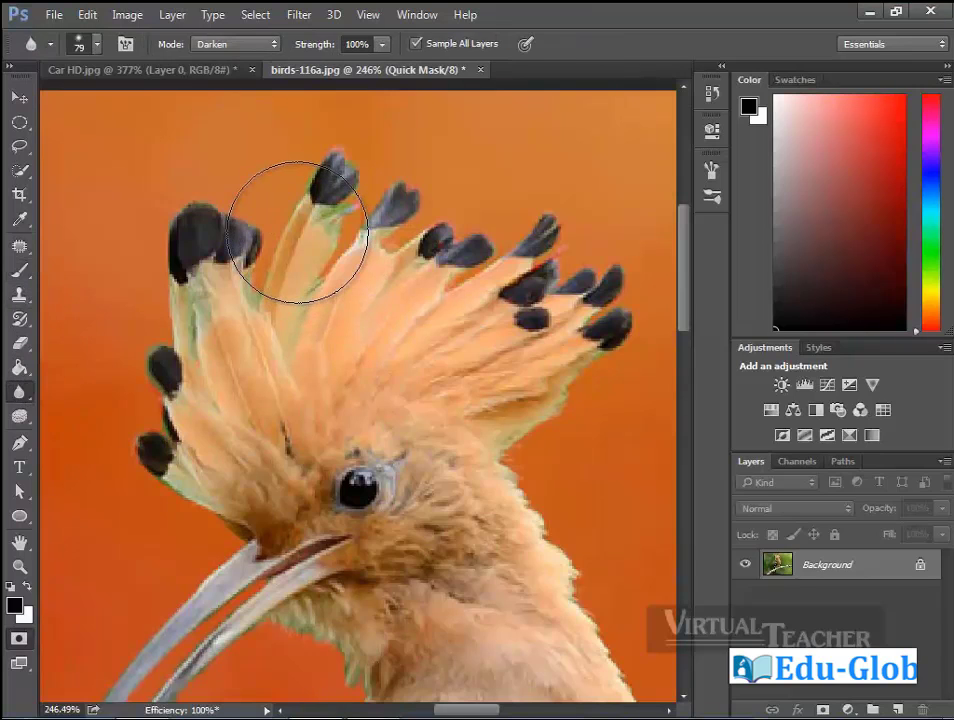
{"action": "key", "text": "bracketleft"}
{"action": "key", "text": "bracketleft"}
{"action": "key", "text": "bracketleft"}
{"action": "key", "text": "bracketleft"}
{"action": "key", "text": "bracketleft"}
{"action": "key", "text": "bracketleft"}
{"action": "key", "text": "bracketleft"}
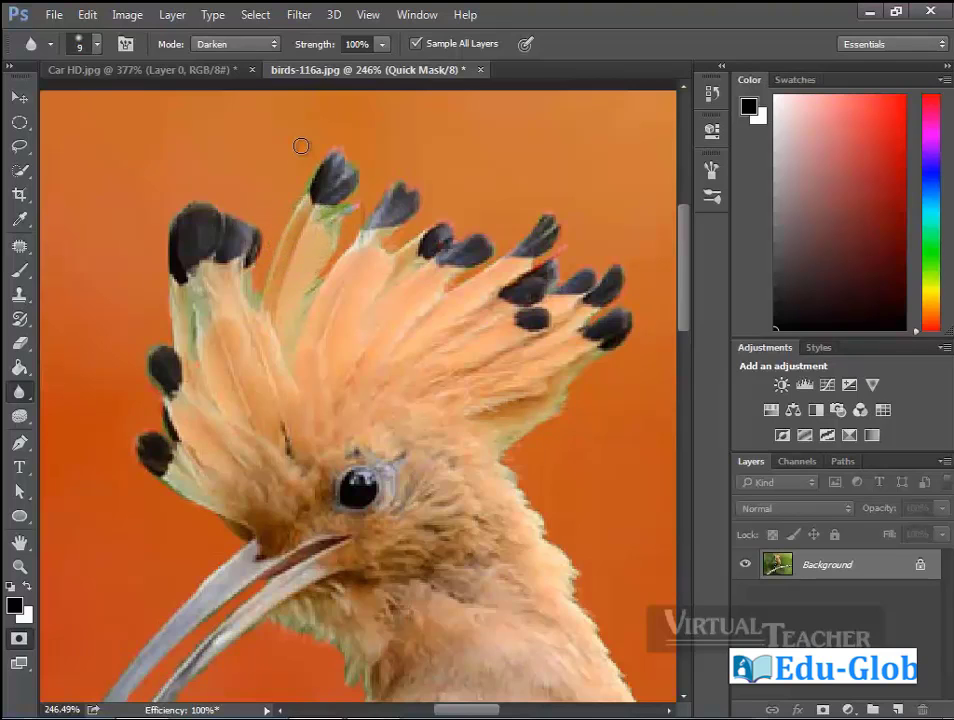
{"action": "key", "text": "bracketleft"}
{"action": "left_click", "coordinate": [382, 45]}
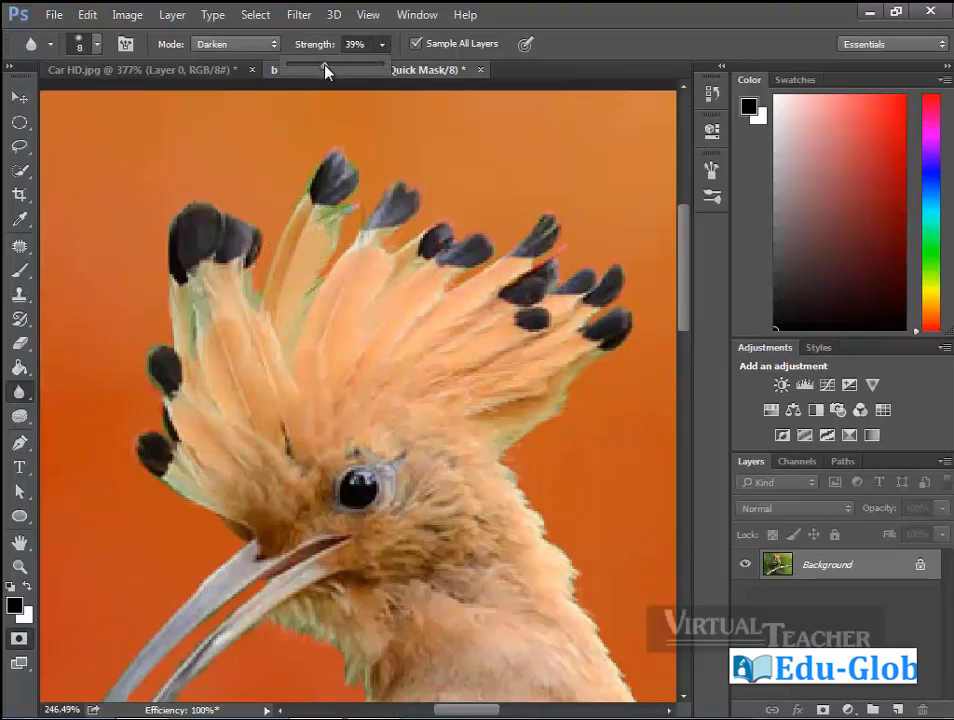
{"action": "left_click_drag", "start_coordinate": [327, 64], "coordinate": [334, 64]}
{"action": "left_click", "coordinate": [318, 159]}
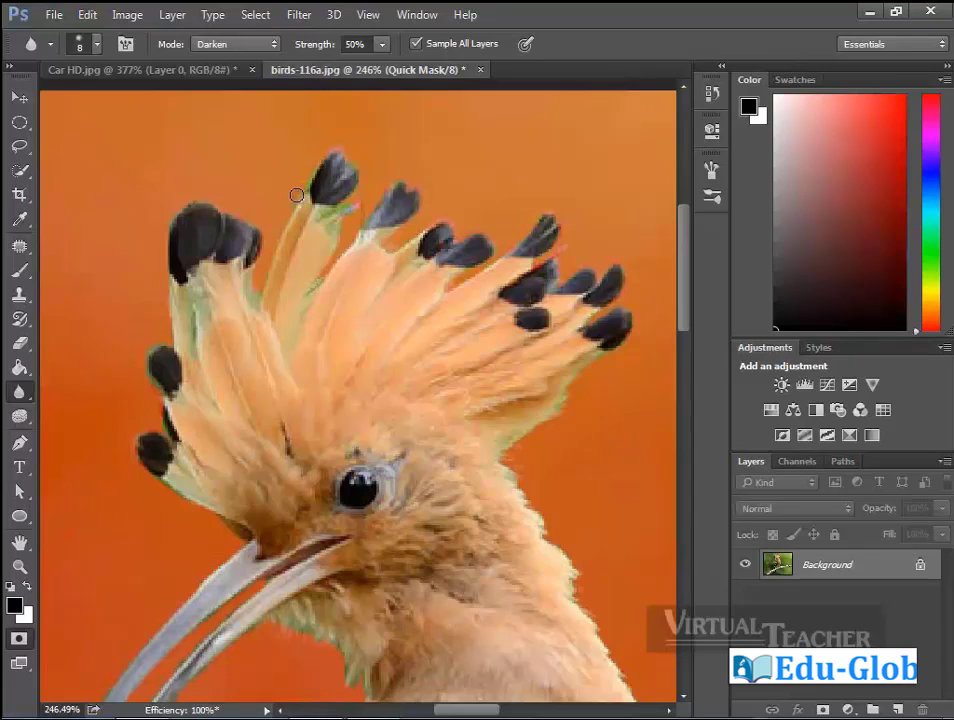
Blur along the top crest feather's edge, then pan down the bird and back to the crest.
{"action": "left_click_drag", "start_coordinate": [300, 191], "coordinate": [356, 192]}
{"action": "mouse_move", "coordinate": [517, 441]}
{"action": "left_mouse_down"}
{"action": "mouse_move", "coordinate": [478, 412]}
{"action": "mouse_move", "coordinate": [488, 237]}
{"action": "left_mouse_up"}
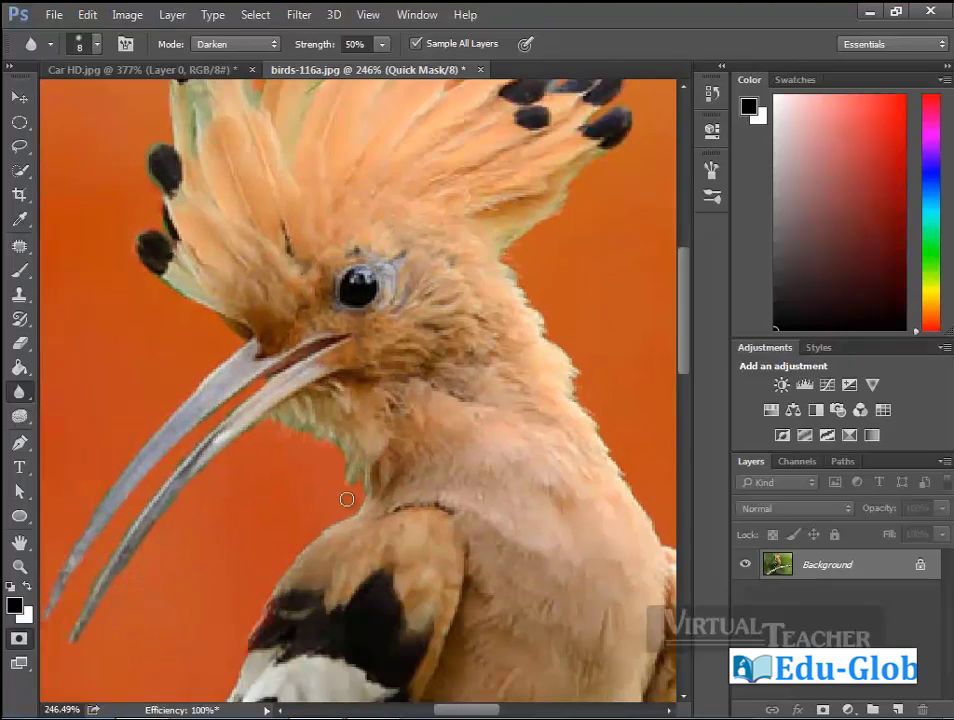
{"action": "left_click_drag", "start_coordinate": [319, 539], "coordinate": [385, 422]}
{"action": "scroll", "coordinate": [371, 415], "scroll_direction": "down", "scroll_amount": 5}
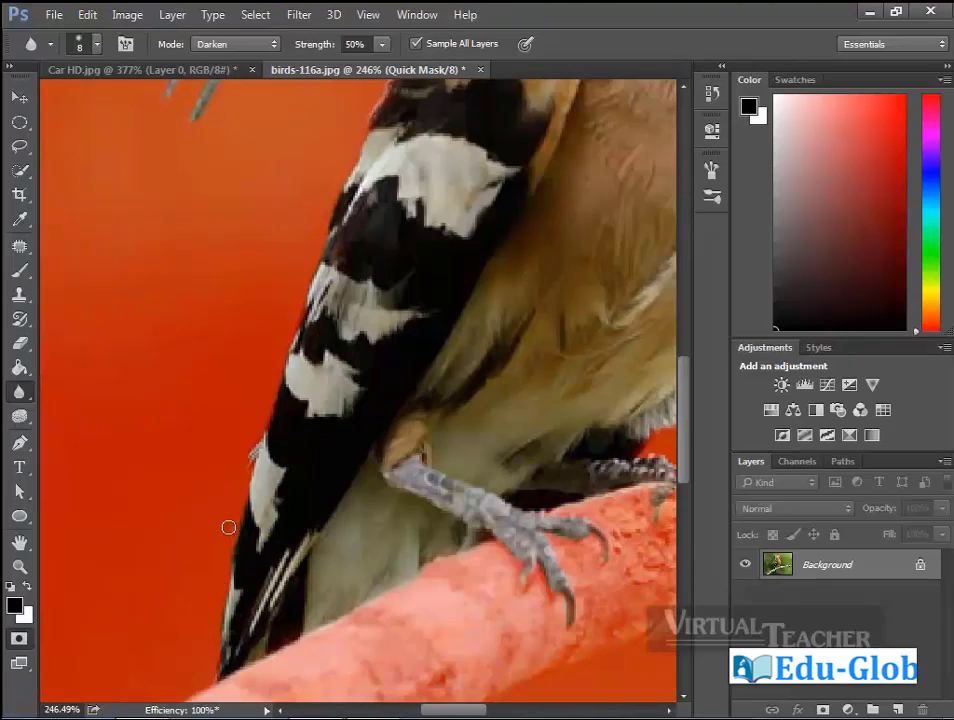
{"action": "left_click_drag", "start_coordinate": [435, 285], "coordinate": [473, 453]}
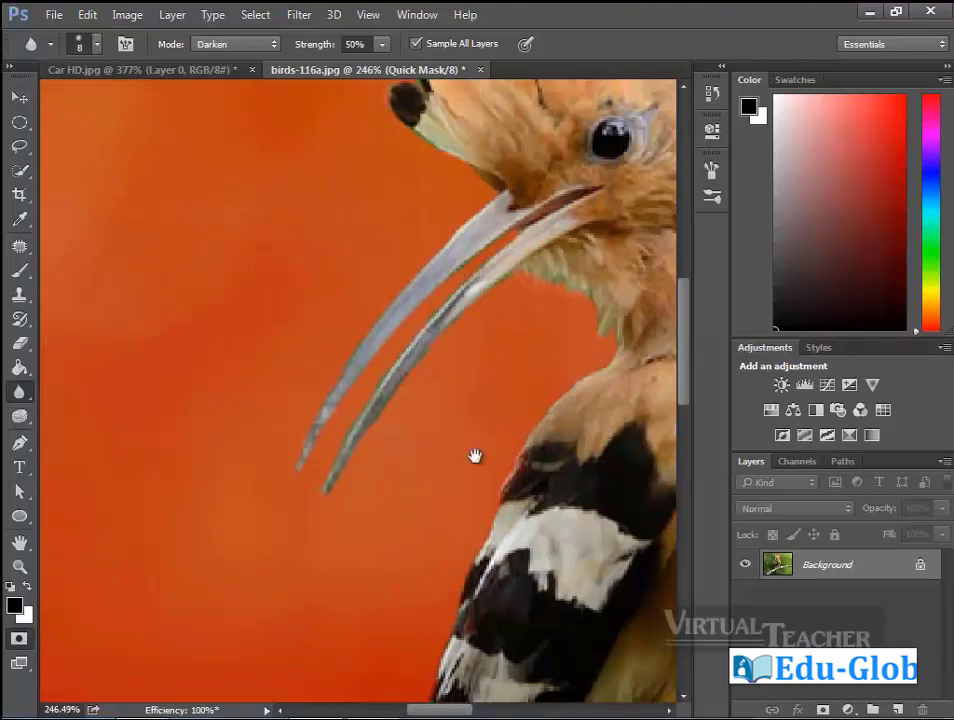
{"action": "left_click_drag", "start_coordinate": [443, 332], "coordinate": [345, 586]}
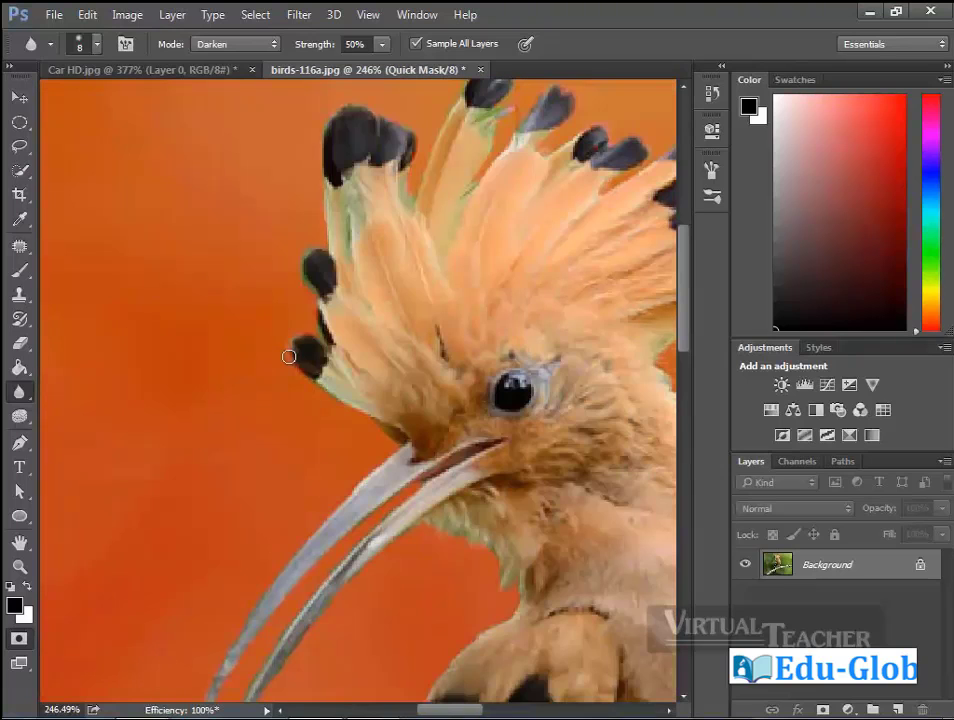
Smudge the quick-mask edge along the black crest tips with the Smudge Tool, then fit the whole image.
{"action": "right_click", "coordinate": [19, 392]}
{"action": "left_click", "coordinate": [100, 424]}
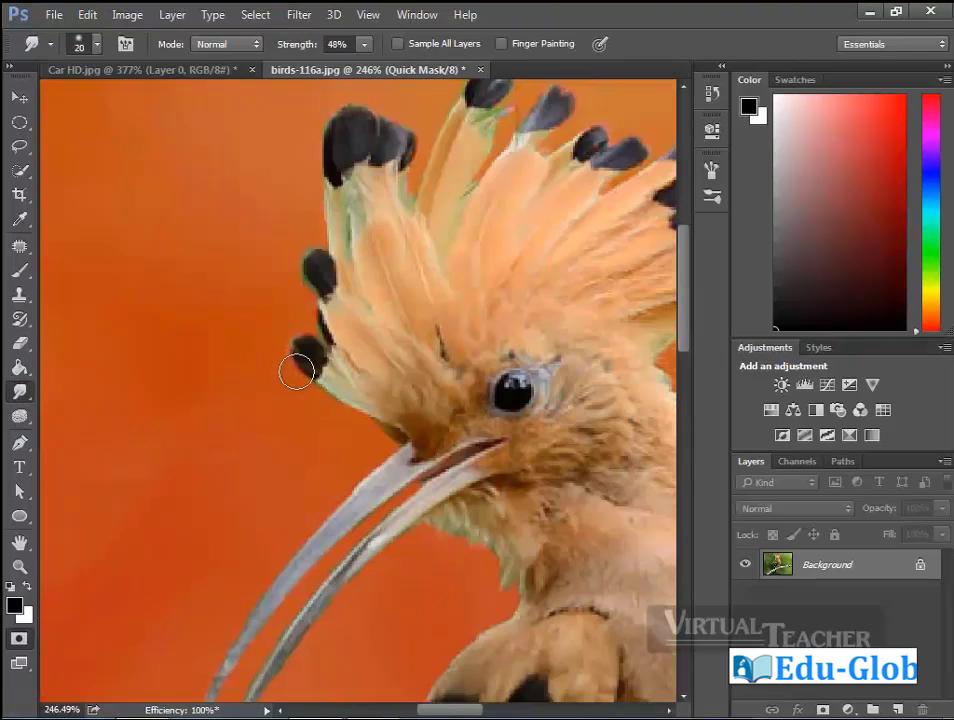
{"action": "left_click_drag", "start_coordinate": [284, 353], "coordinate": [297, 281]}
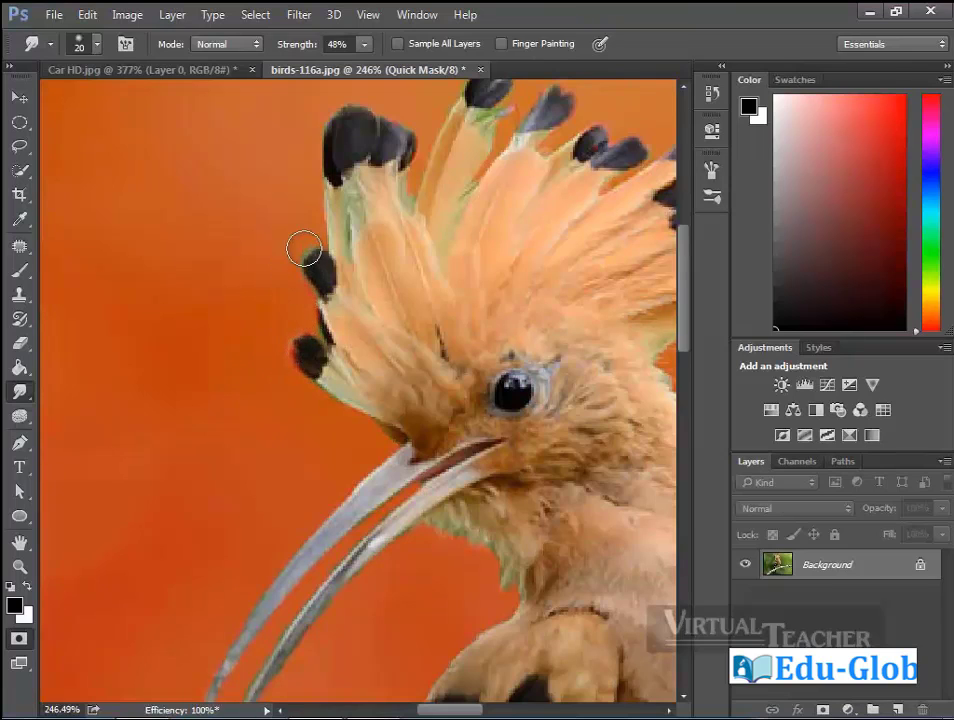
{"action": "left_click_drag", "start_coordinate": [326, 162], "coordinate": [314, 280]}
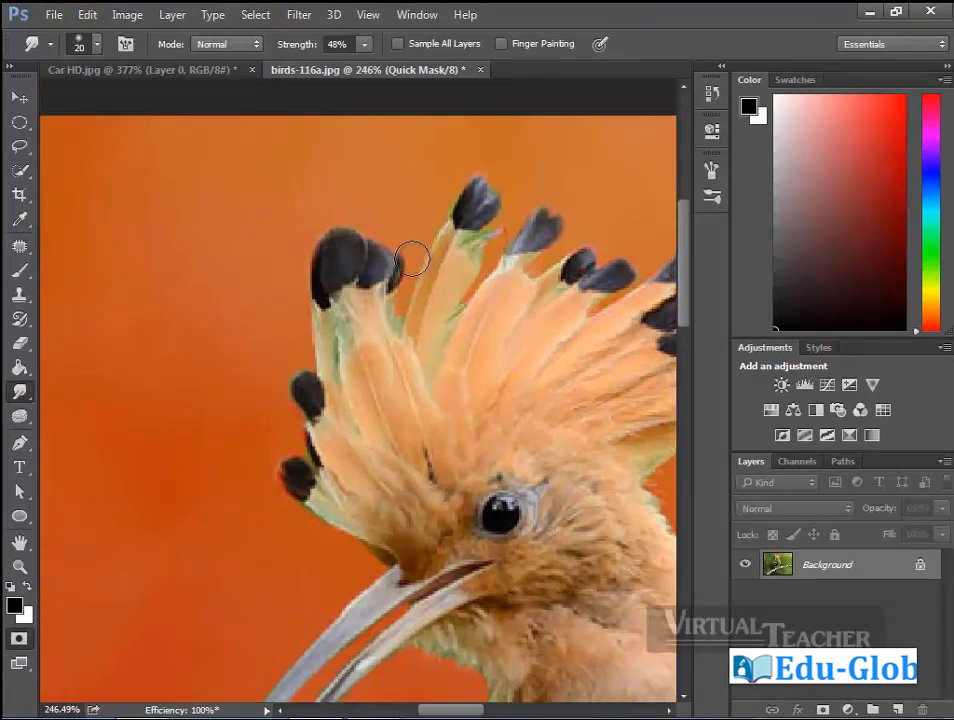
{"action": "scroll", "coordinate": [518, 465], "scroll_direction": "down", "scroll_amount": 2}
{"action": "scroll", "coordinate": [511, 385], "scroll_direction": "down", "scroll_amount": 1}
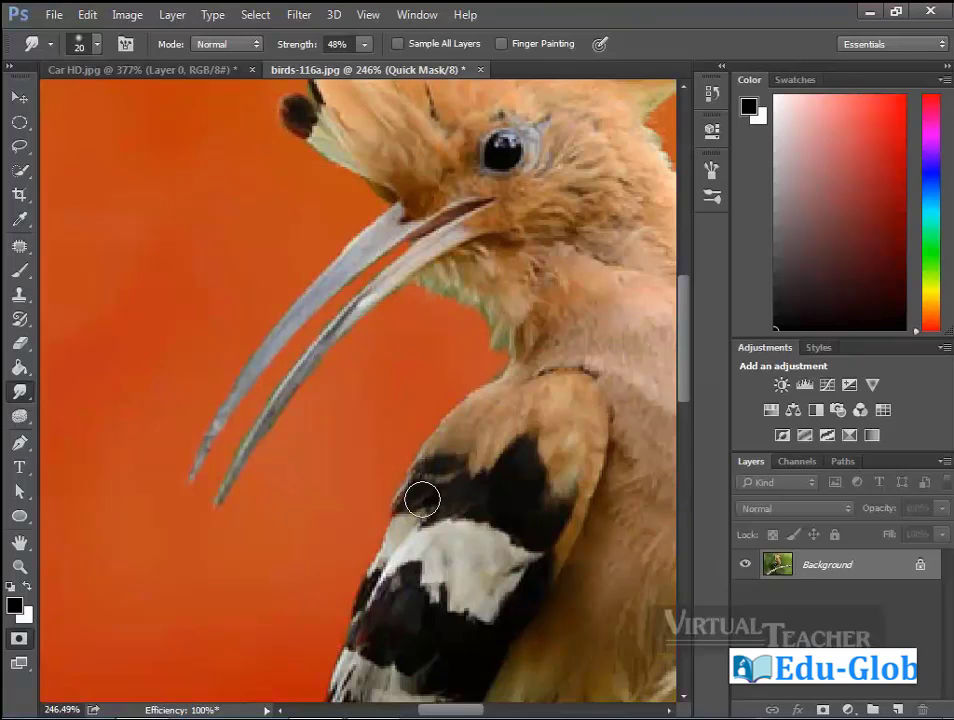
{"action": "scroll", "coordinate": [420, 540], "scroll_direction": "down", "scroll_amount": 1}
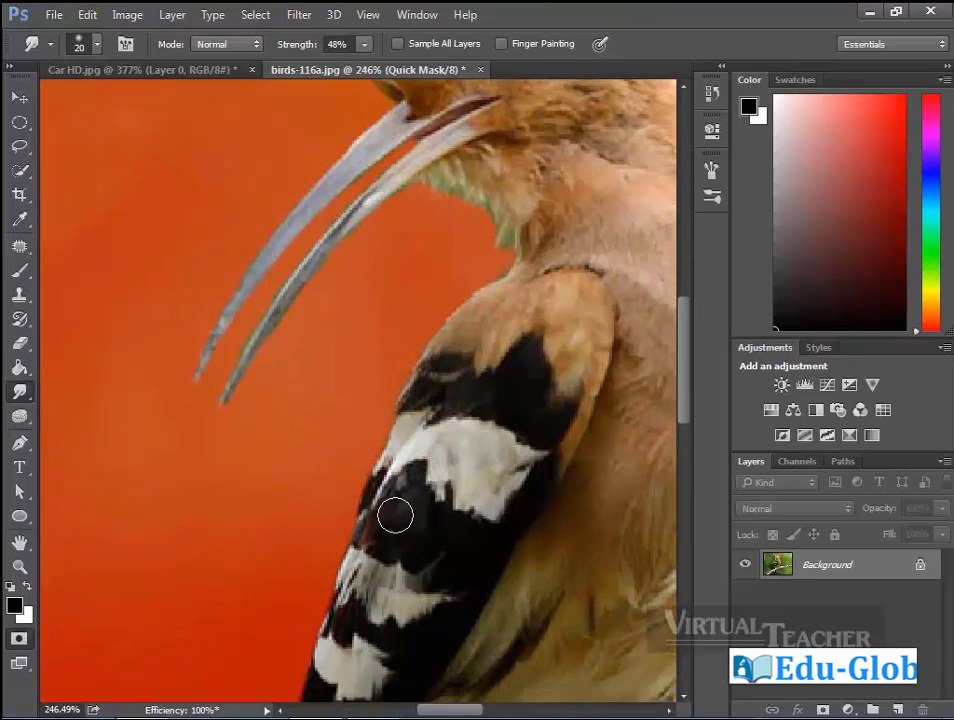
{"action": "scroll", "coordinate": [394, 513], "scroll_direction": "down", "scroll_amount": 1}
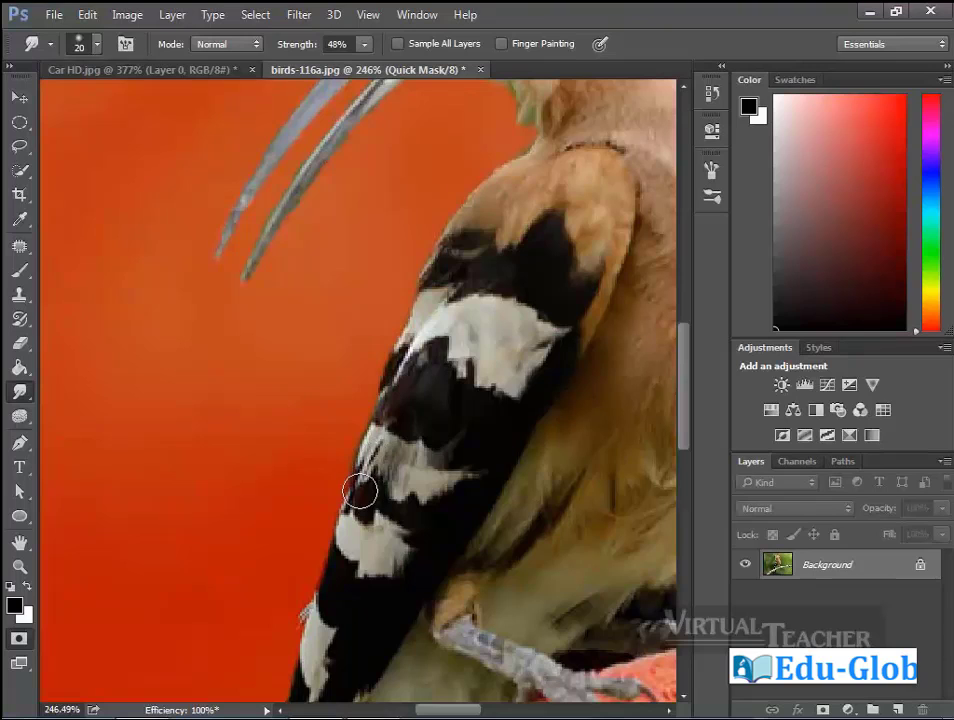
{"action": "scroll", "coordinate": [350, 540], "scroll_direction": "down", "scroll_amount": 1}
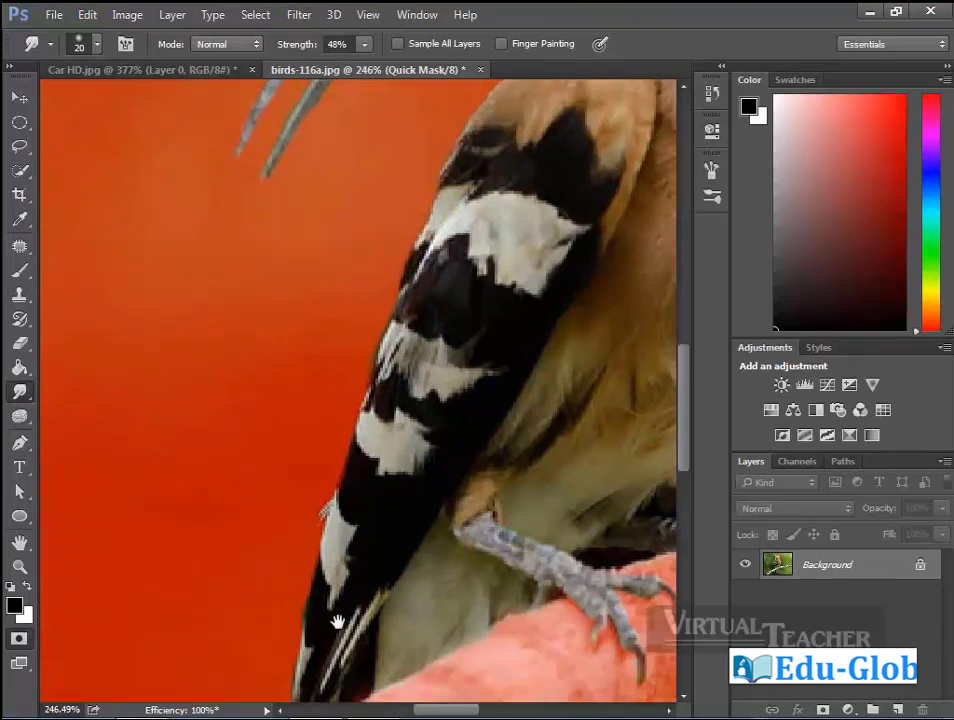
{"action": "scroll", "coordinate": [338, 600], "scroll_direction": "down", "scroll_amount": 1}
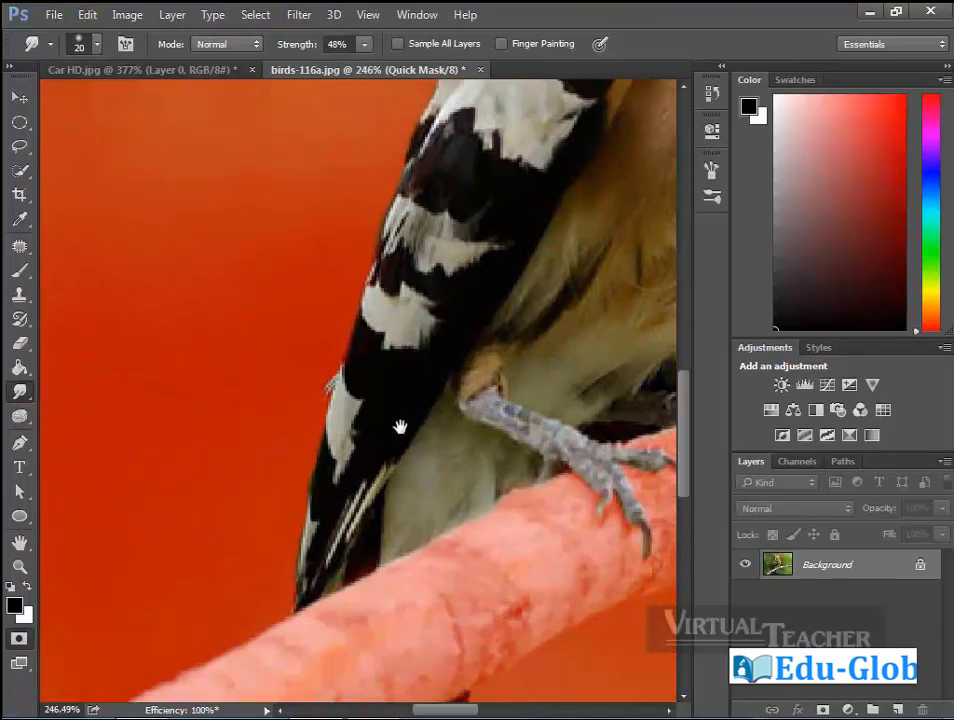
{"action": "scroll", "coordinate": [398, 425], "scroll_direction": "up", "scroll_amount": 1}
{"action": "scroll", "coordinate": [307, 454], "scroll_direction": "right", "scroll_amount": 1}
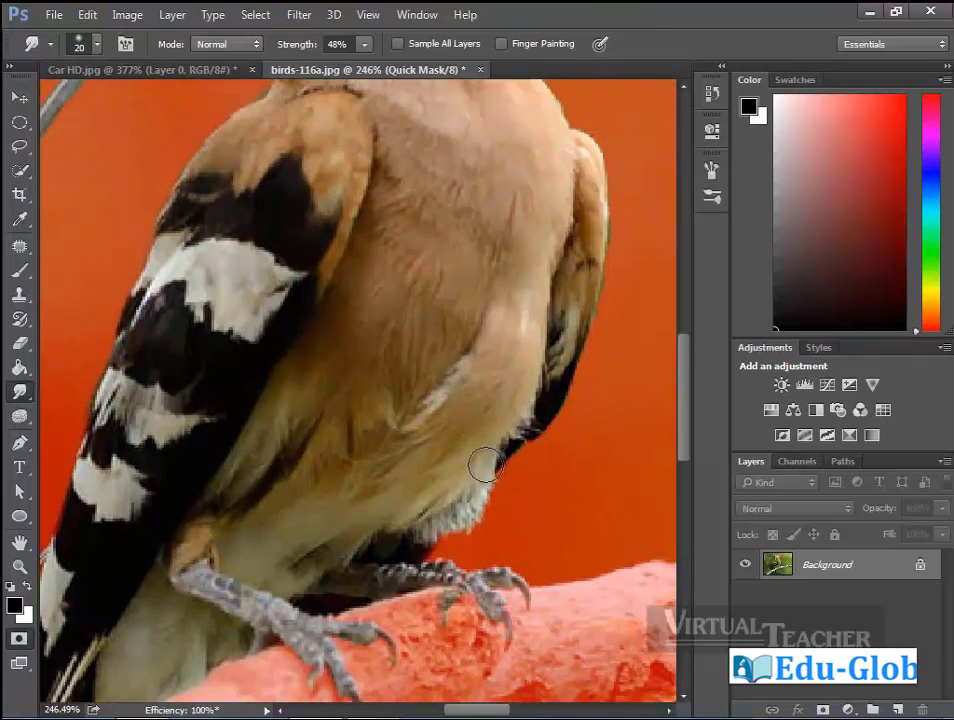
{"action": "scroll", "coordinate": [490, 440], "scroll_direction": "up", "scroll_amount": 5}
{"action": "key", "text": "ctrl+0"}
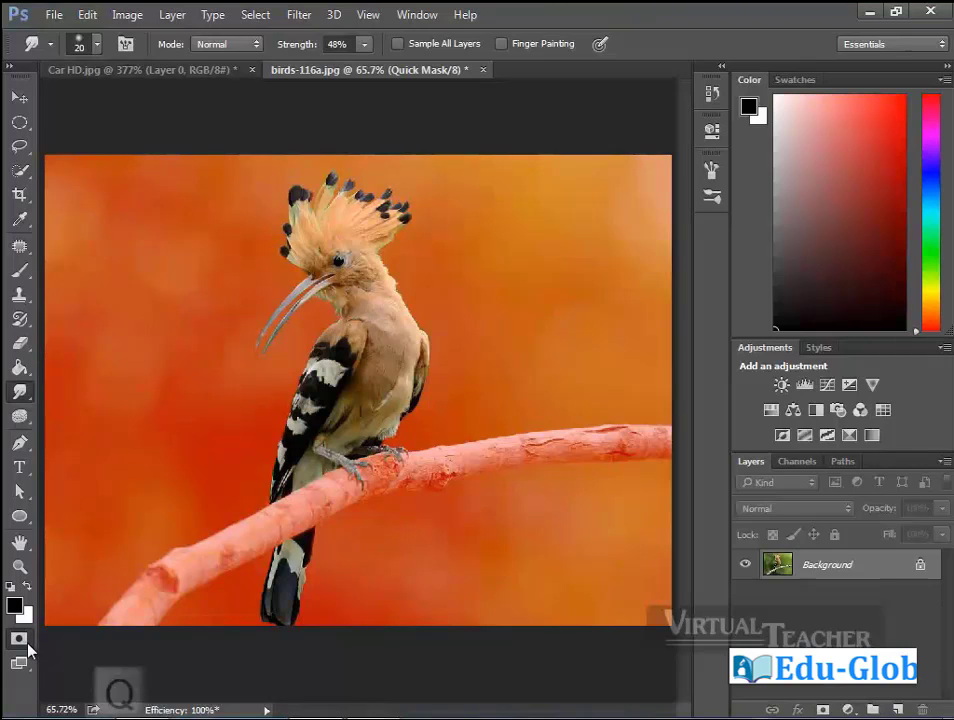
Exit Quick Mask with Q to get a live selection and open the Select menu.
{"action": "key", "text": "q"}
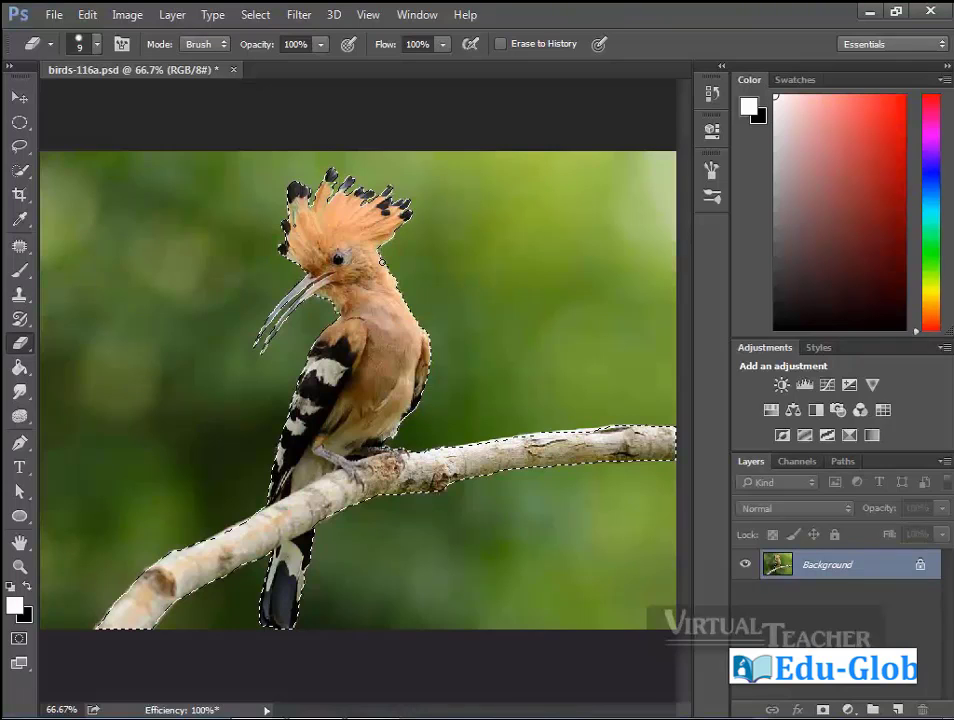
{"action": "left_click", "coordinate": [267, 22]}
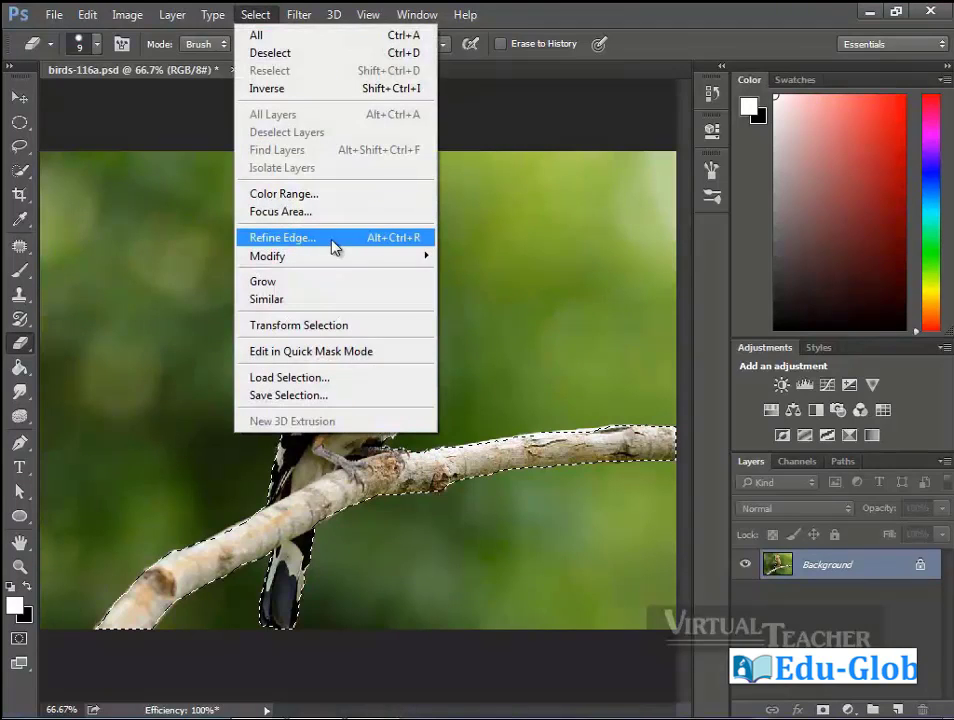
Open Select > Refine Edge, move the dialog aside, and expand the View Mode list.
{"action": "left_click", "coordinate": [395, 240]}
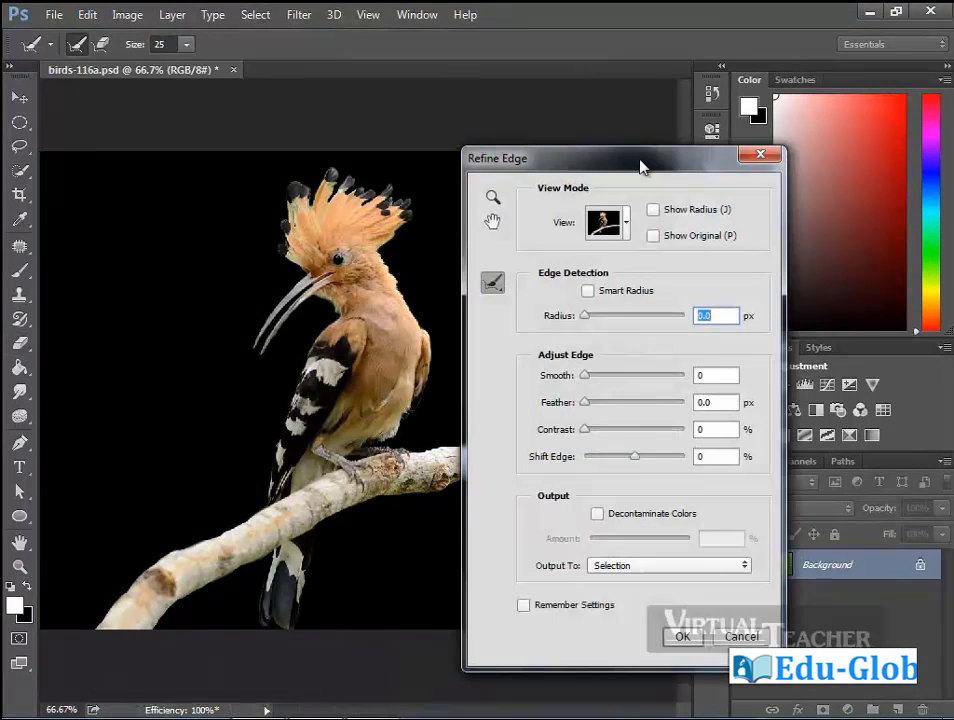
{"action": "left_click_drag", "start_coordinate": [641, 165], "coordinate": [664, 144]}
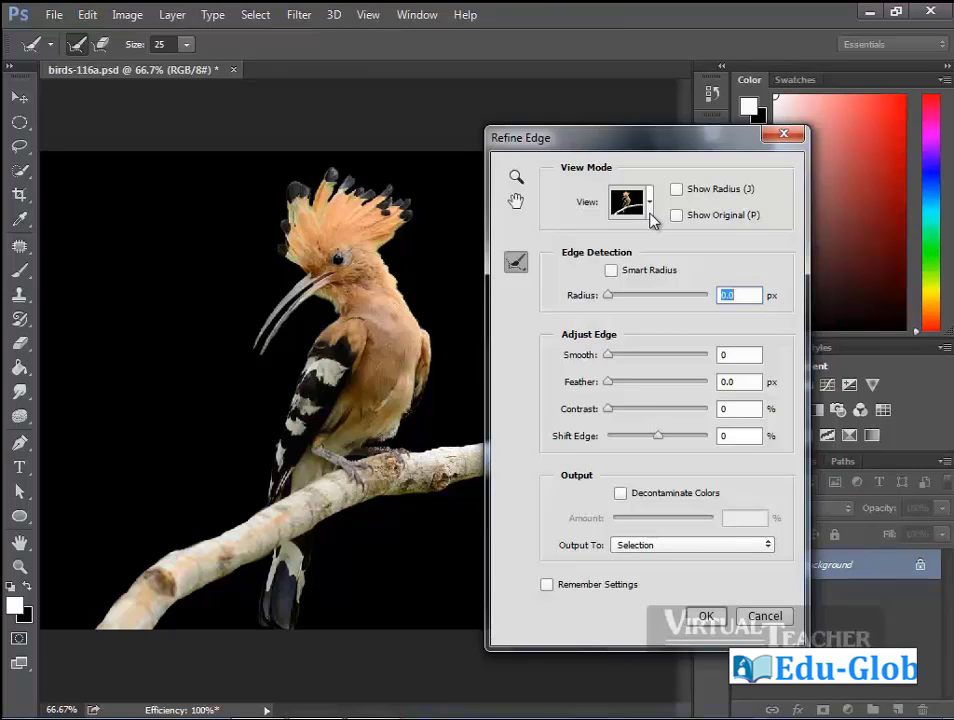
{"action": "left_click", "coordinate": [650, 205]}
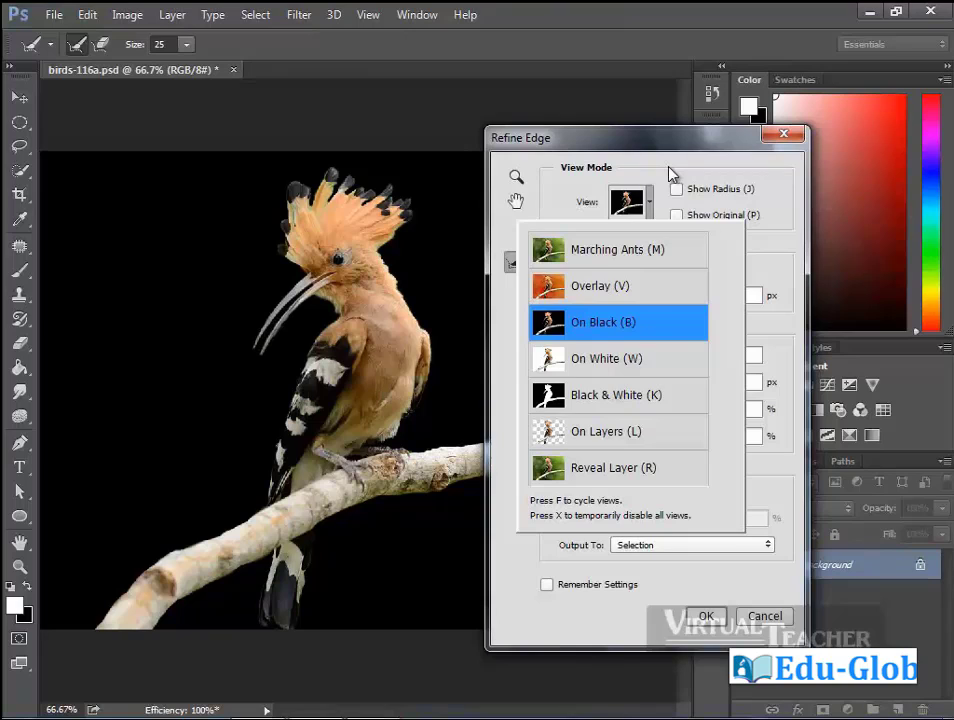
Keep On Black view, set Smart Radius to 2.4 px, and refine the crest edge with a size 15 brush.
{"action": "left_click", "coordinate": [673, 175]}
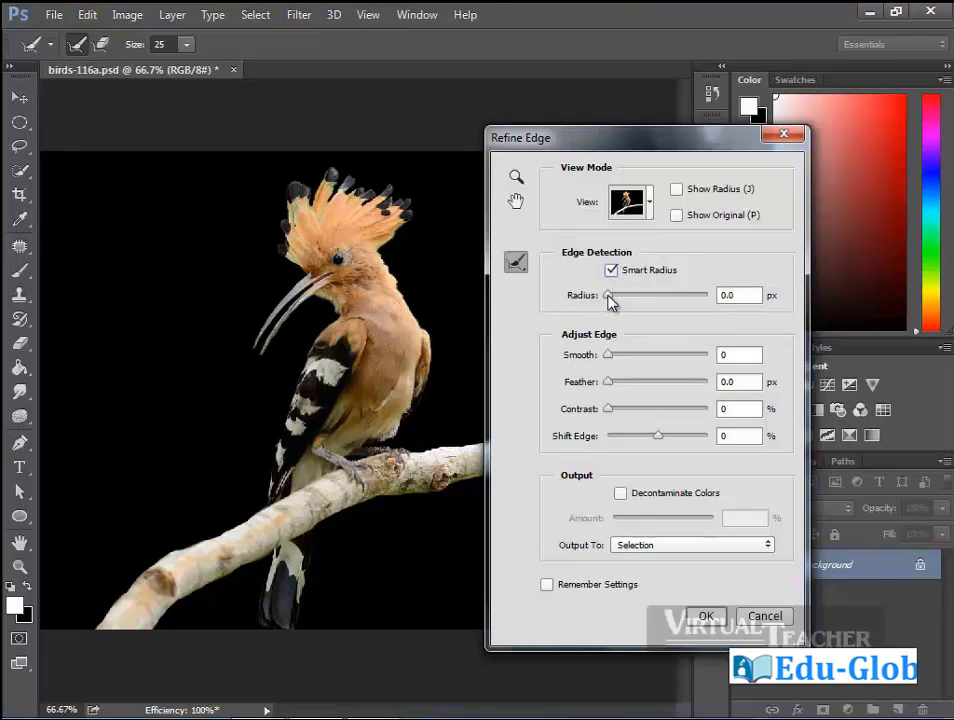
{"action": "left_click_drag", "start_coordinate": [609, 300], "coordinate": [621, 303]}
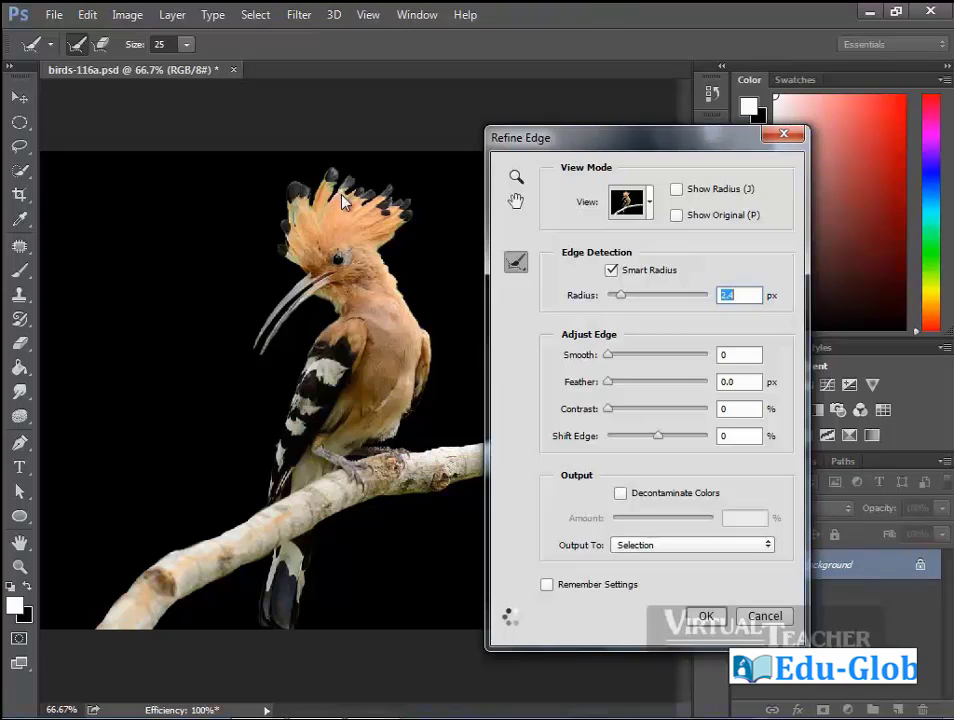
{"action": "left_click_drag", "start_coordinate": [341, 209], "coordinate": [383, 209]}
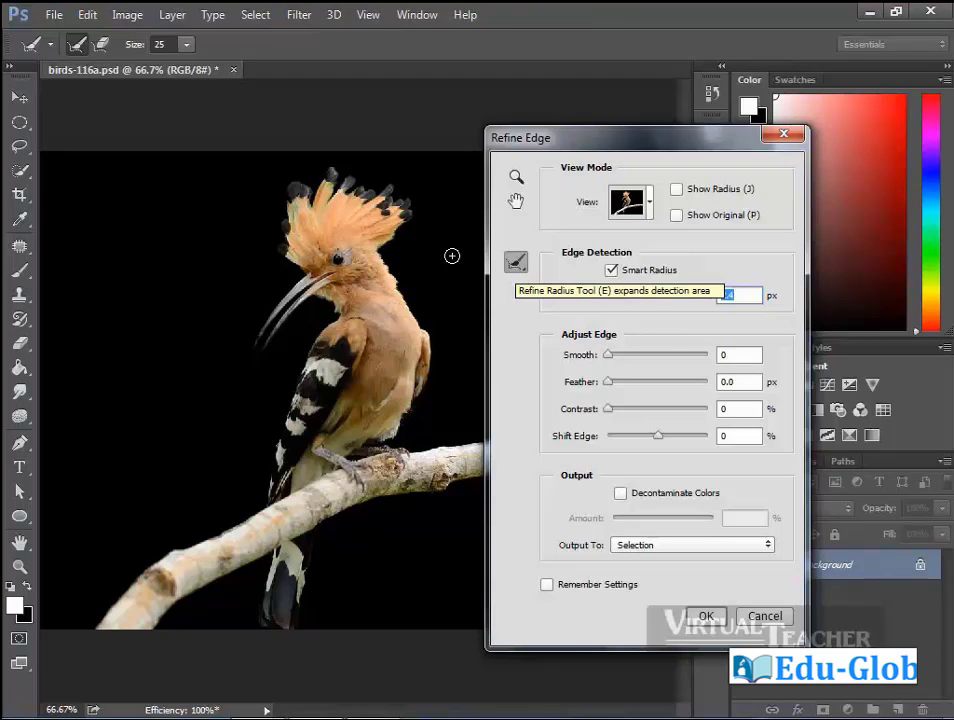
{"action": "left_click", "coordinate": [362, 246]}
{"action": "key", "text": "bracketleft"}
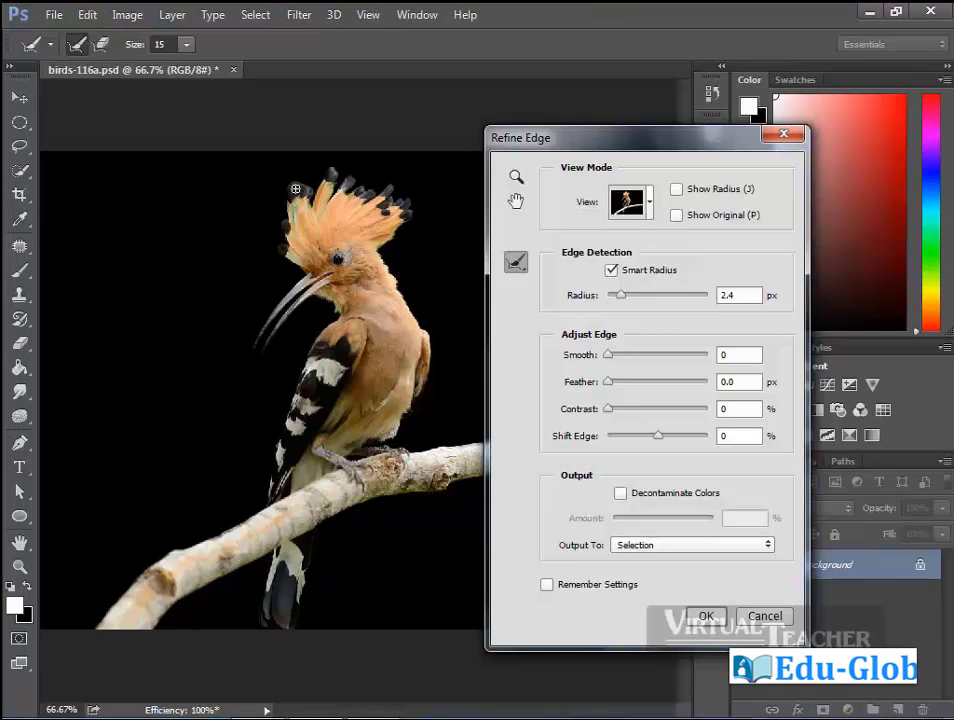
{"action": "left_click_drag", "start_coordinate": [295, 188], "coordinate": [284, 250]}
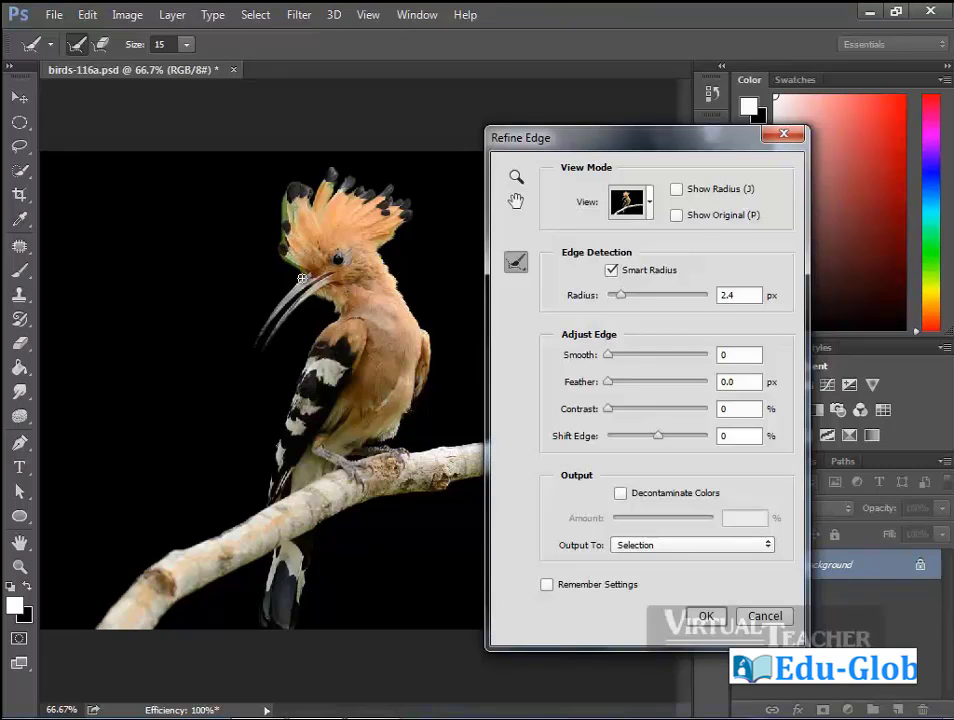
Brush Refine Radius strokes along the beak, tail, legs, back, breast and crest tips.
{"action": "left_click_drag", "start_coordinate": [291, 289], "coordinate": [254, 345]}
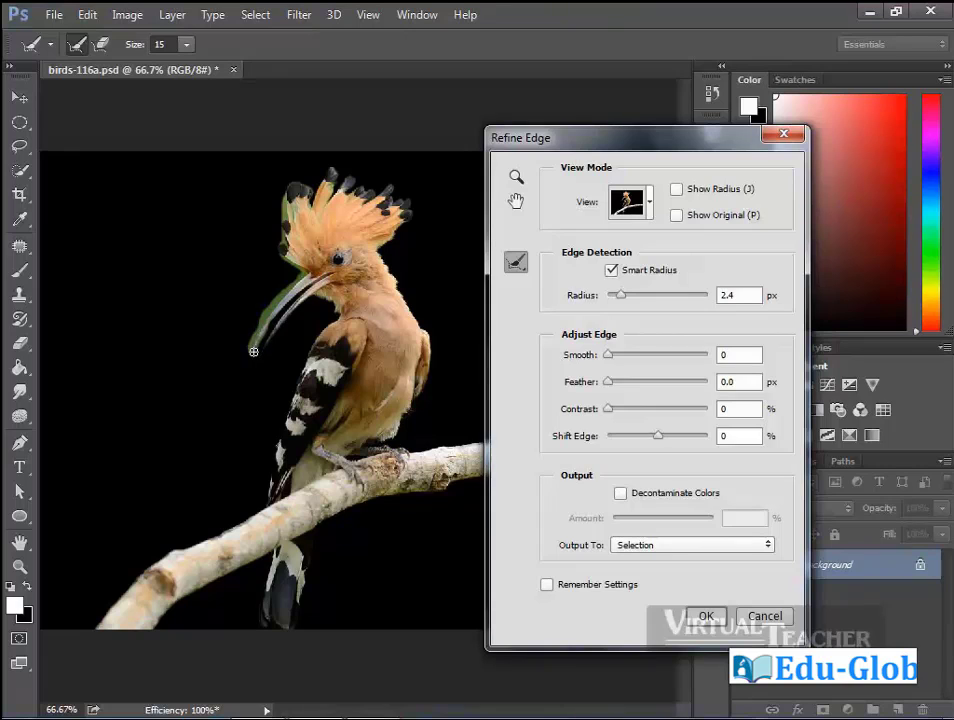
{"action": "left_click_drag", "start_coordinate": [254, 353], "coordinate": [270, 343]}
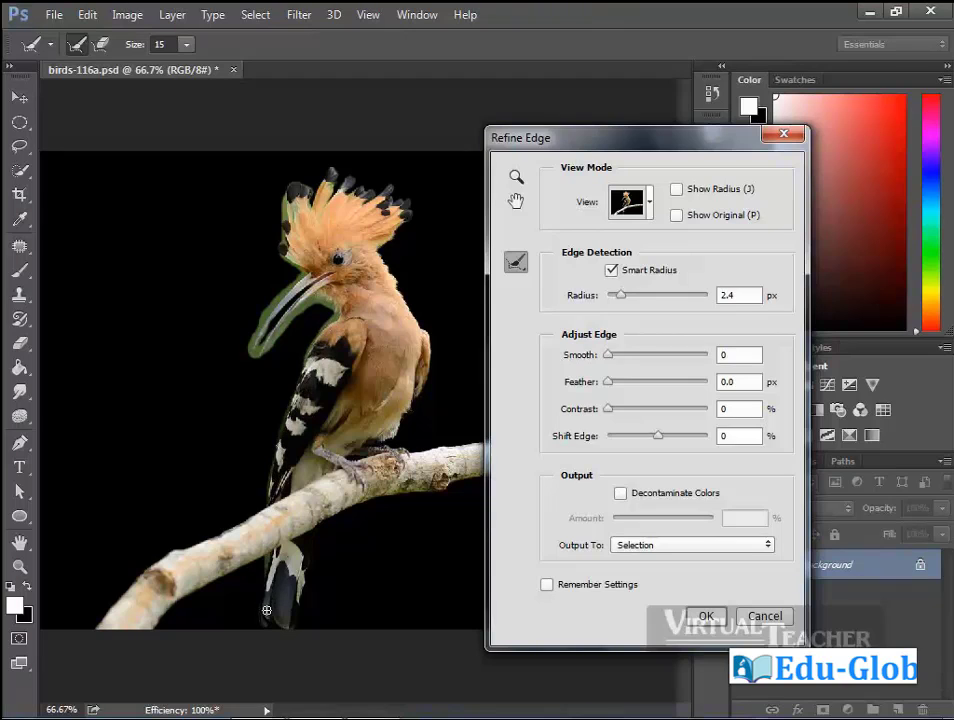
{"action": "left_click_drag", "start_coordinate": [295, 627], "coordinate": [349, 475]}
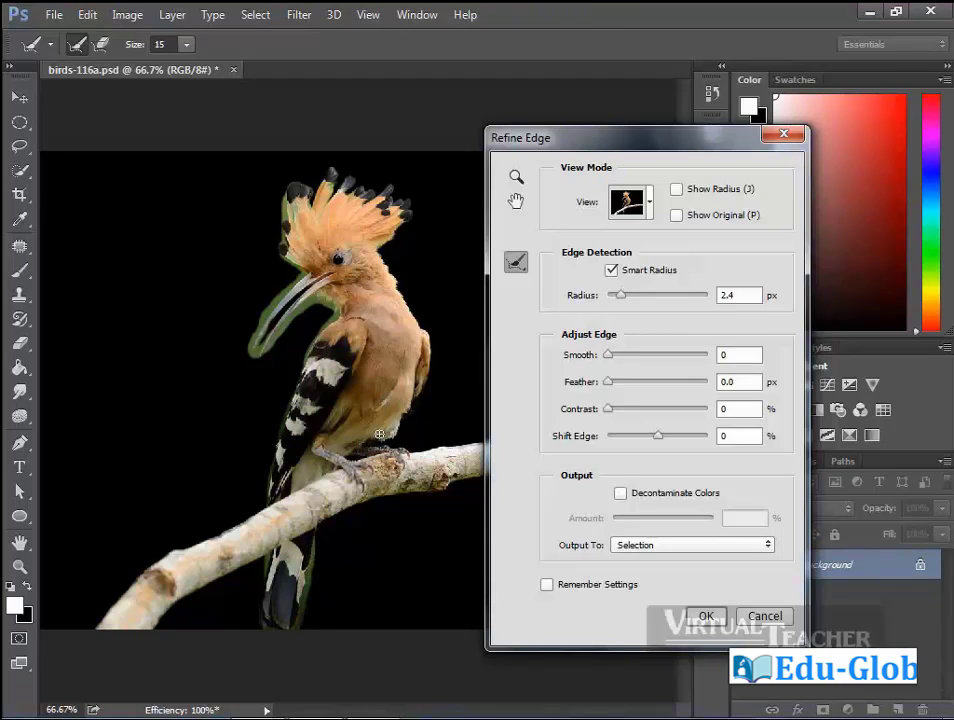
{"action": "mouse_move", "coordinate": [403, 411]}
{"action": "left_mouse_down"}
{"action": "mouse_move", "coordinate": [418, 322]}
{"action": "mouse_move", "coordinate": [375, 254]}
{"action": "left_mouse_up"}
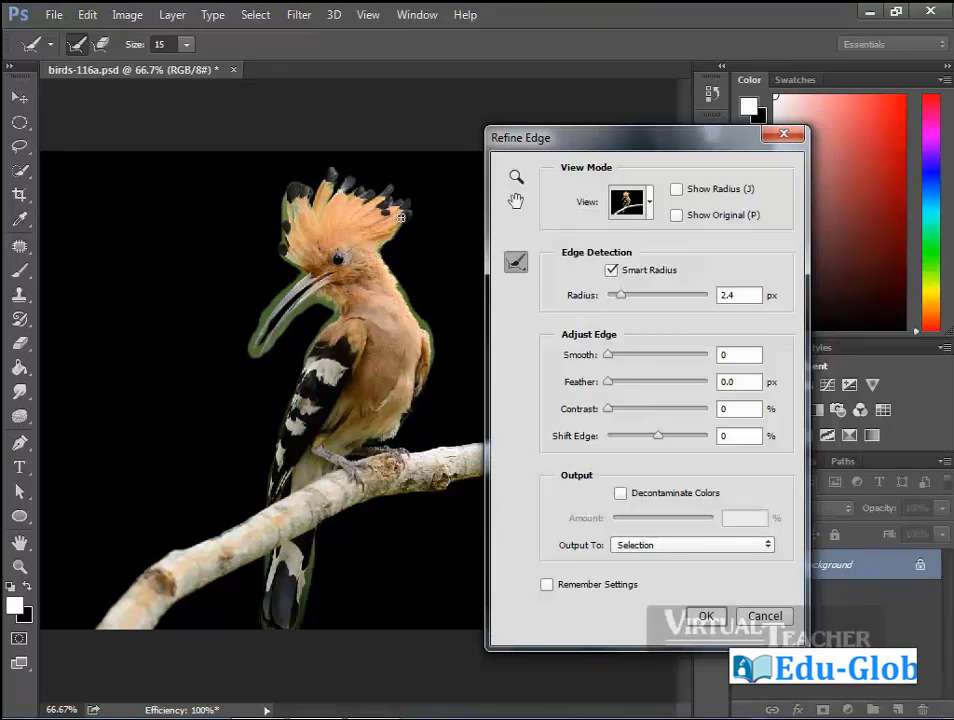
{"action": "mouse_move", "coordinate": [390, 207]}
{"action": "left_mouse_down"}
{"action": "mouse_move", "coordinate": [390, 190]}
{"action": "mouse_move", "coordinate": [312, 207]}
{"action": "left_mouse_up"}
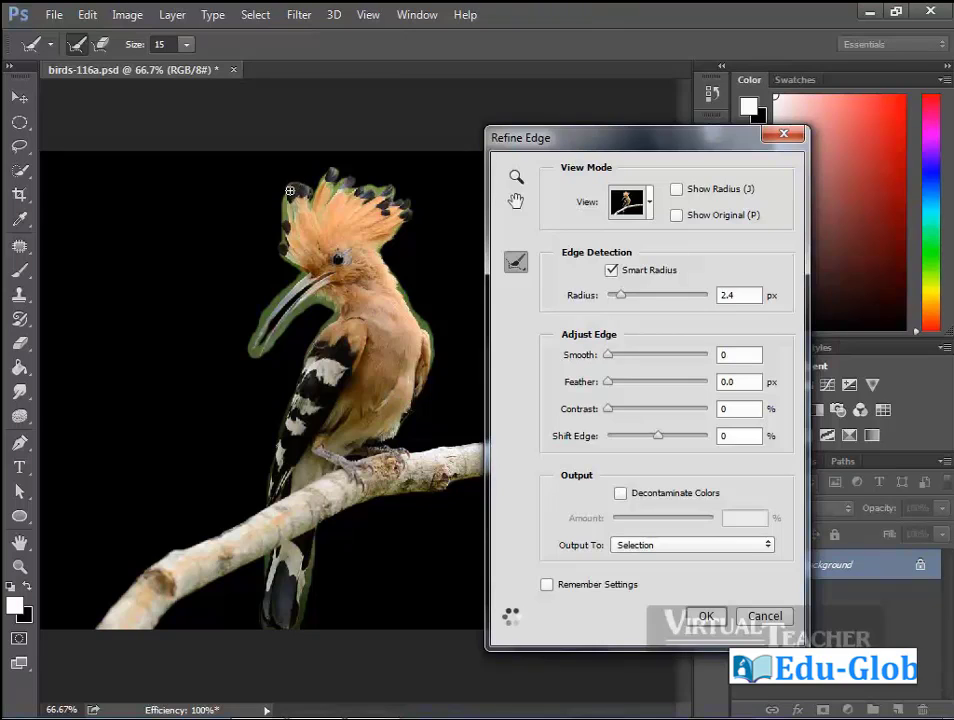
{"action": "left_click_drag", "start_coordinate": [289, 190], "coordinate": [291, 190]}
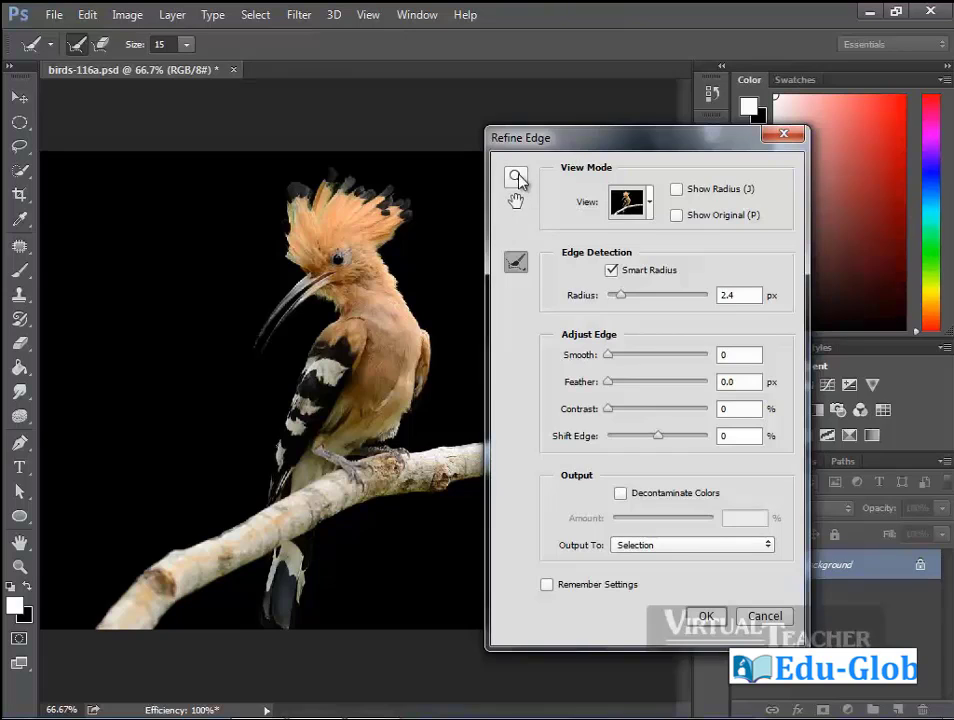
Zoom the preview to 200% on the bill, refine both bill edges with a size 9 brush, then zoom out.
{"action": "left_click", "coordinate": [516, 177]}
{"action": "left_click", "coordinate": [277, 304]}
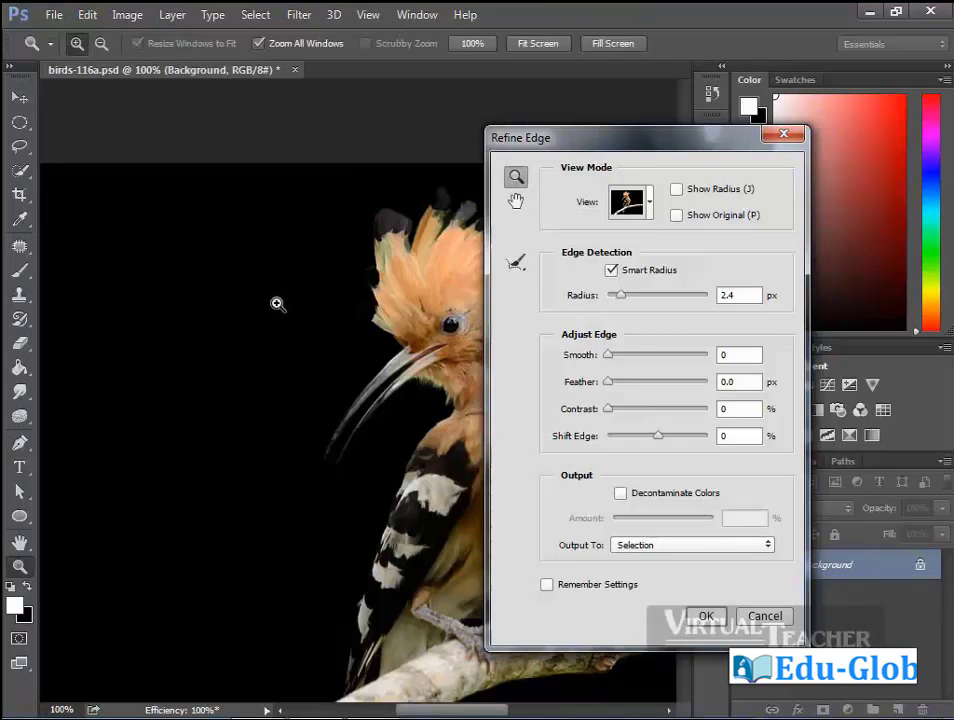
{"action": "left_click", "coordinate": [373, 405]}
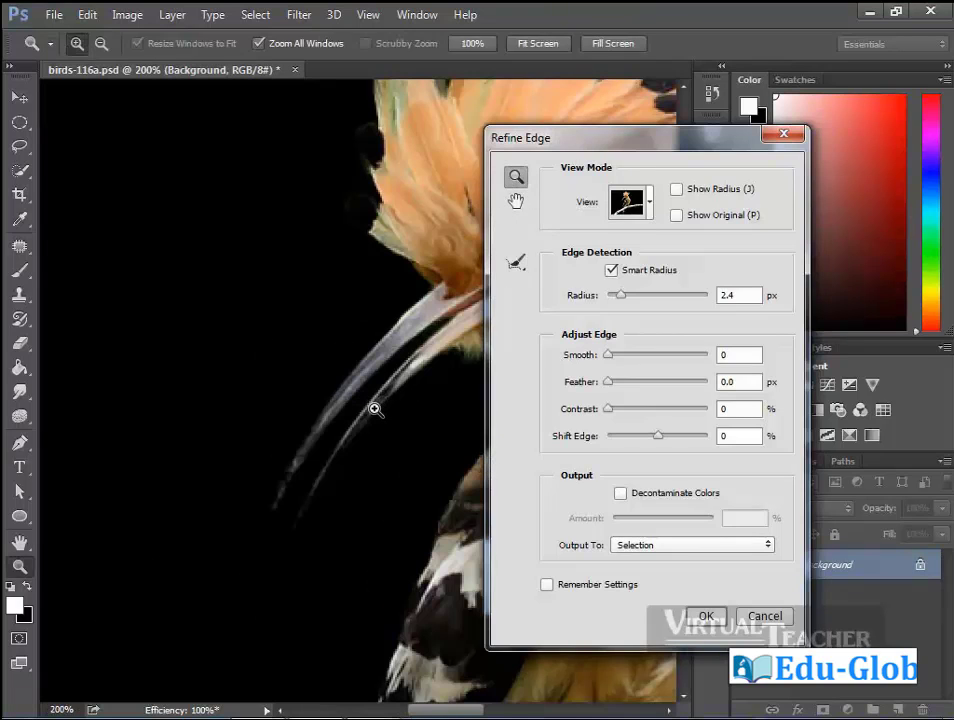
{"action": "left_click", "coordinate": [516, 263]}
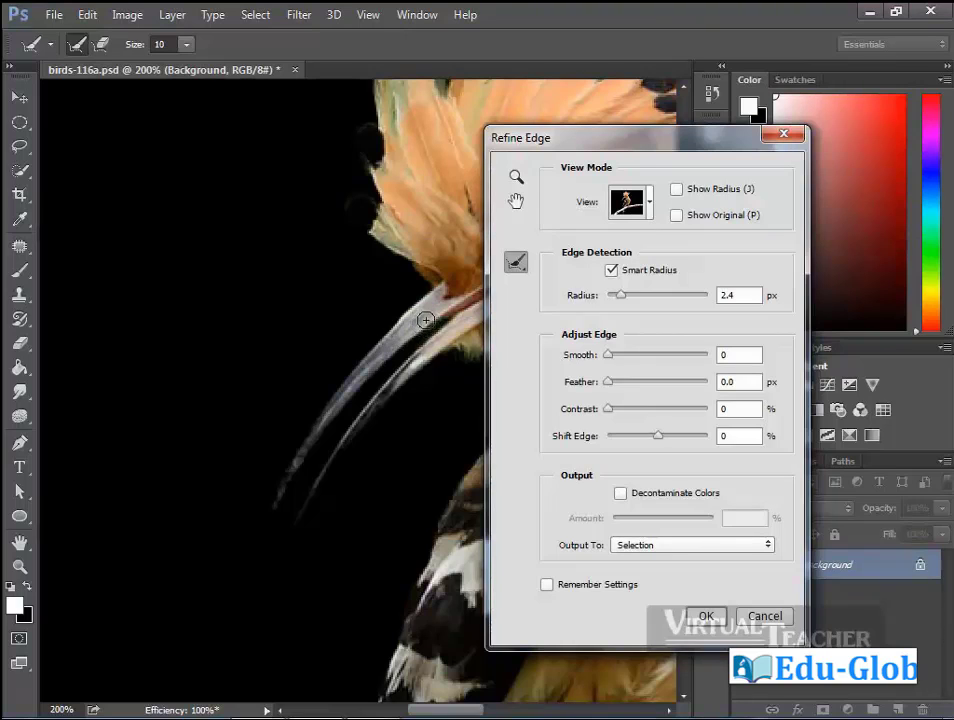
{"action": "key", "text": "bracketleft"}
{"action": "key", "text": "bracketleft"}
{"action": "left_click_drag", "start_coordinate": [386, 347], "coordinate": [272, 505]}
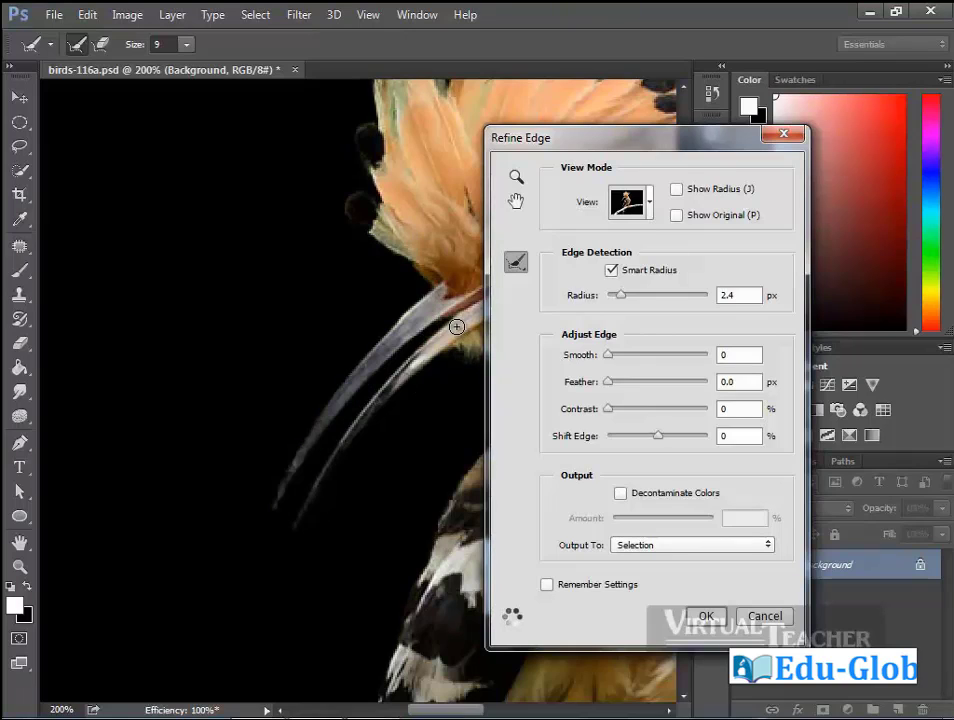
{"action": "left_click_drag", "start_coordinate": [389, 385], "coordinate": [297, 522]}
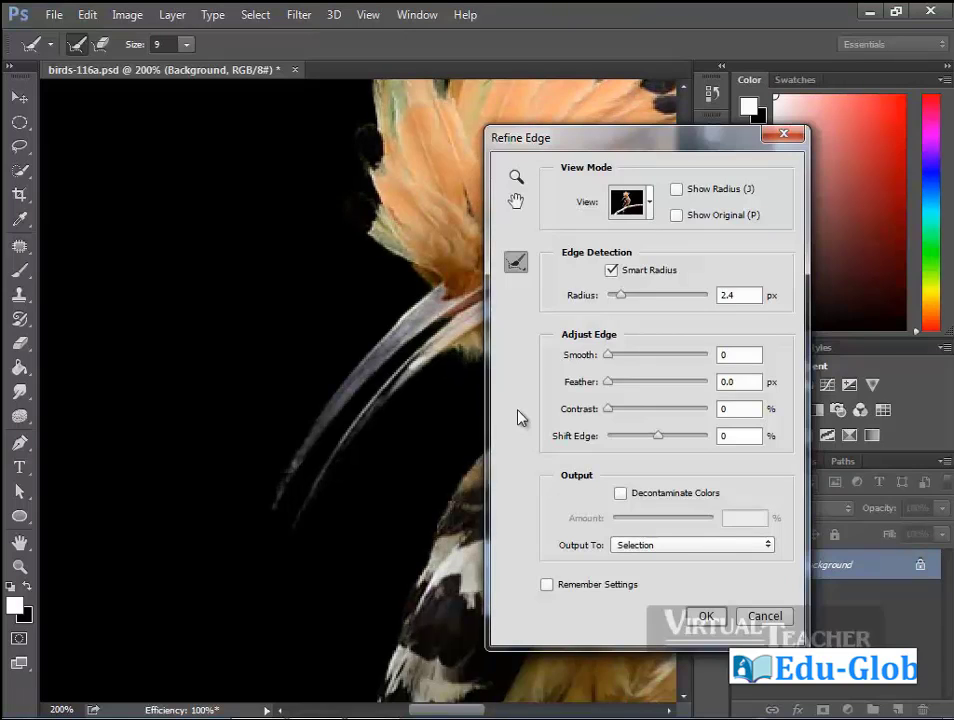
{"action": "key", "text": "ctrl+minus"}
{"action": "key", "text": "ctrl+minus"}
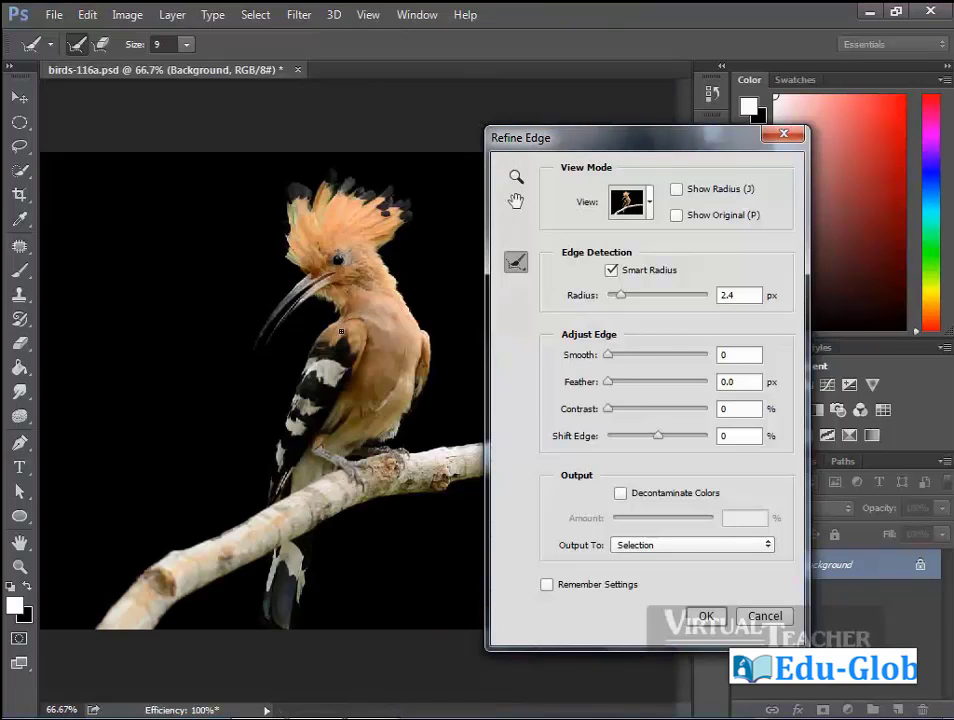
Set Smooth 0, Feather 0.0, Shift Edge -21, decontamination off, output New Layer with Layer Mask.
{"action": "left_click", "coordinate": [609, 358]}
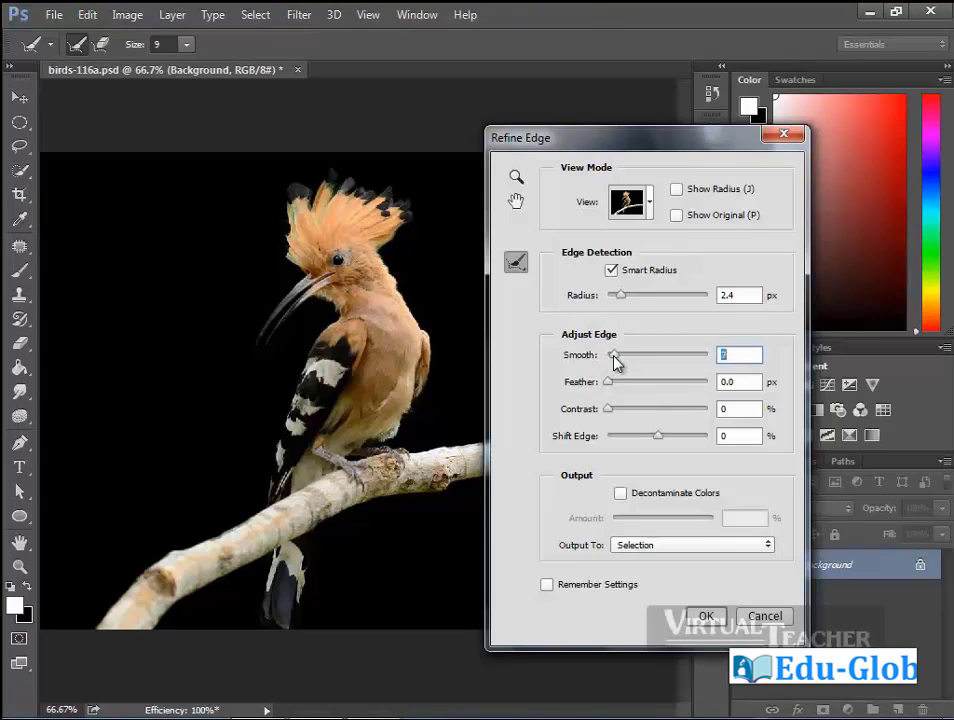
{"action": "mouse_move", "coordinate": [618, 358]}
{"action": "left_mouse_down"}
{"action": "mouse_move", "coordinate": [604, 366]}
{"action": "mouse_move", "coordinate": [619, 386]}
{"action": "left_mouse_up"}
{"action": "mouse_move", "coordinate": [618, 388]}
{"action": "left_mouse_down"}
{"action": "mouse_move", "coordinate": [604, 386]}
{"action": "mouse_move", "coordinate": [628, 421]}
{"action": "mouse_move", "coordinate": [607, 415]}
{"action": "left_mouse_up"}
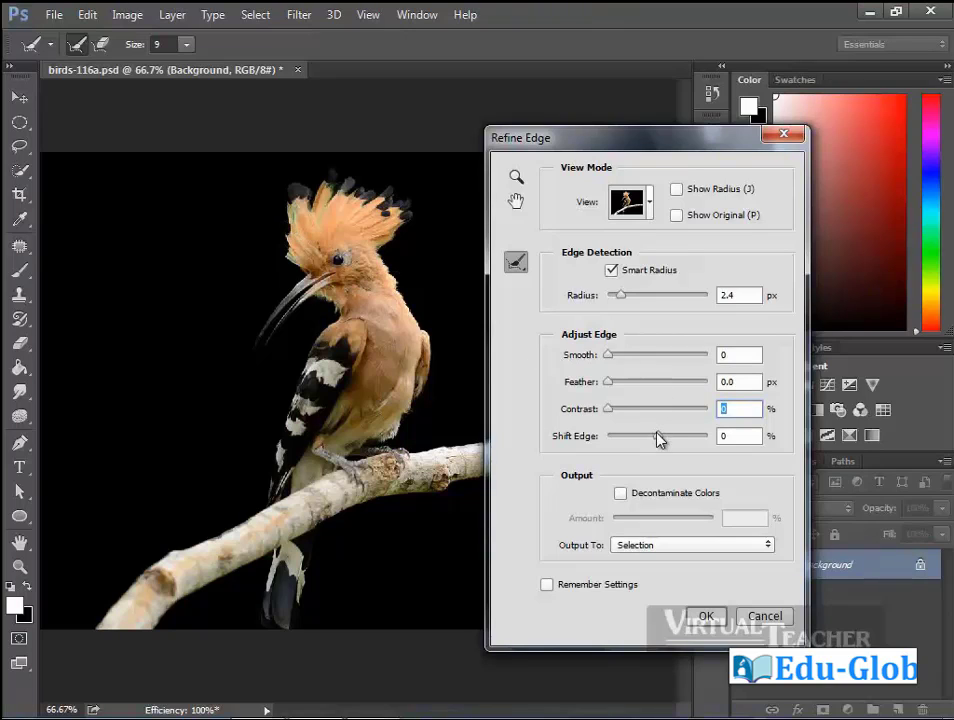
{"action": "left_click_drag", "start_coordinate": [659, 440], "coordinate": [651, 441]}
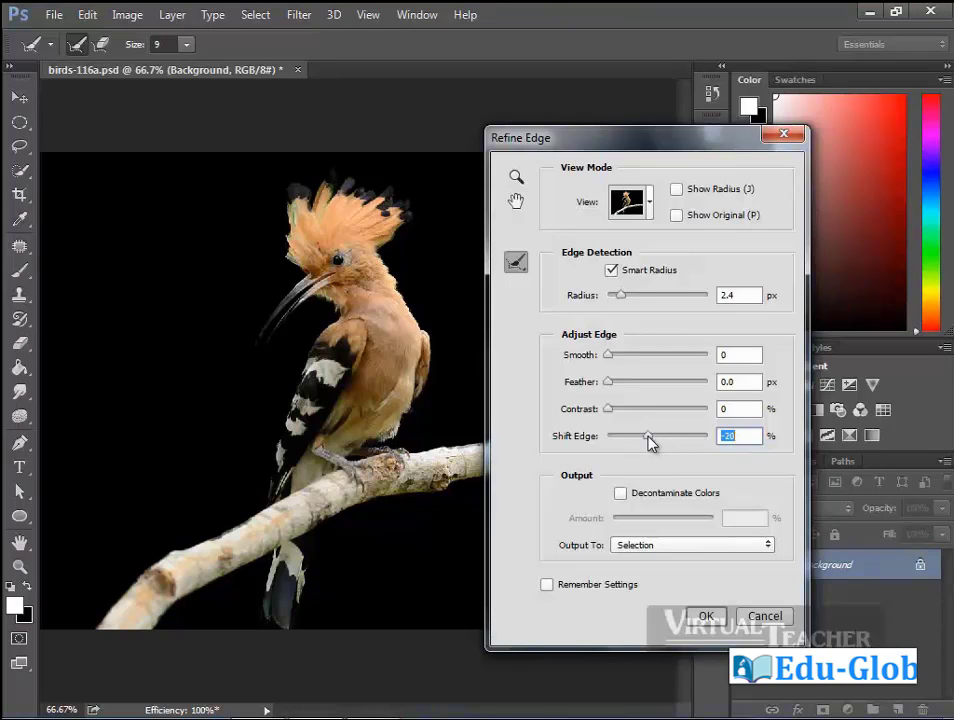
{"action": "left_click_drag", "start_coordinate": [651, 443], "coordinate": [648, 443]}
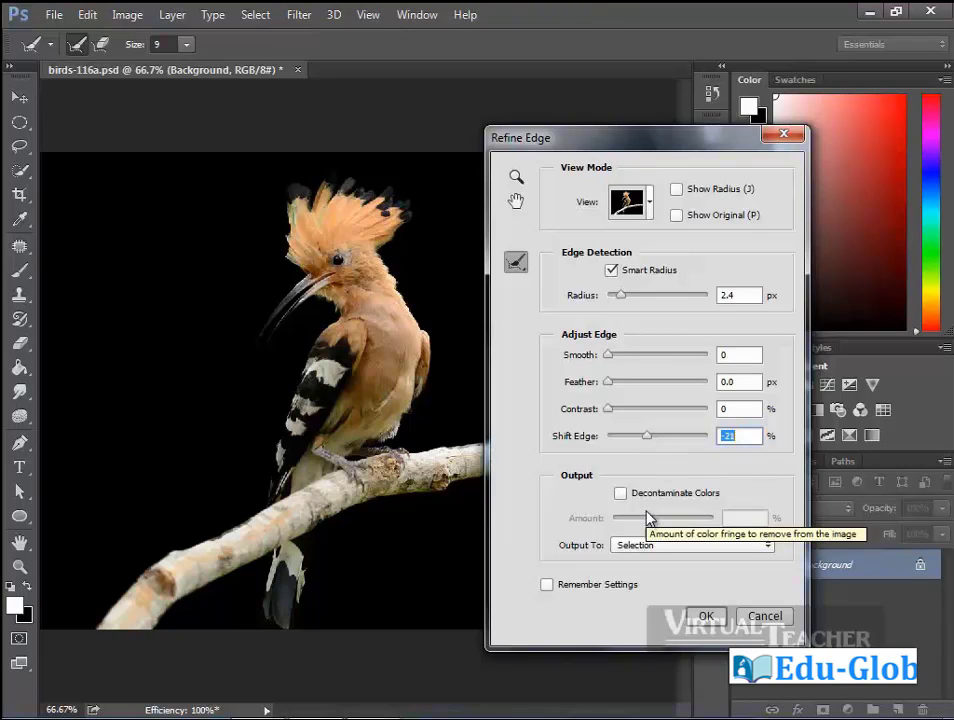
{"action": "left_click", "coordinate": [620, 494]}
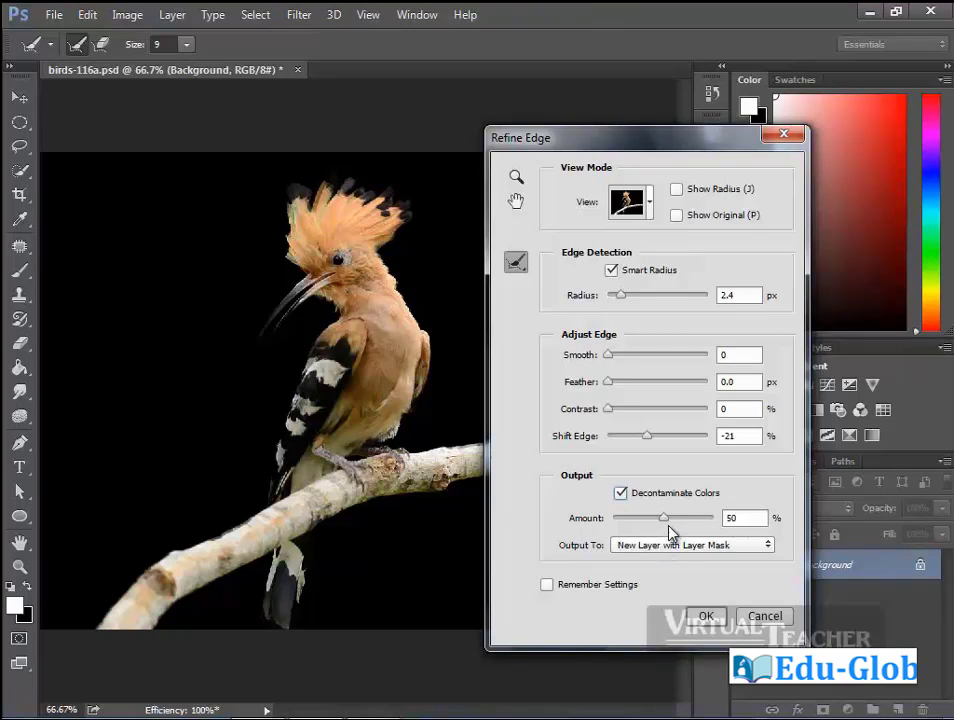
{"action": "left_click_drag", "start_coordinate": [665, 518], "coordinate": [672, 518]}
{"action": "left_click", "coordinate": [621, 493]}
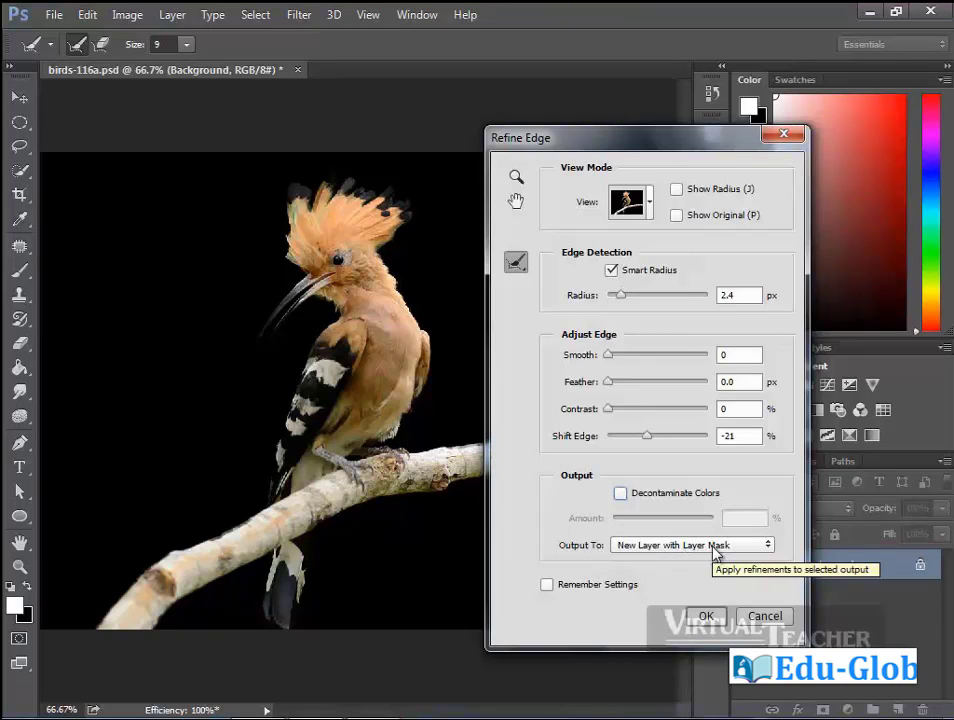
{"action": "left_click", "coordinate": [768, 548]}
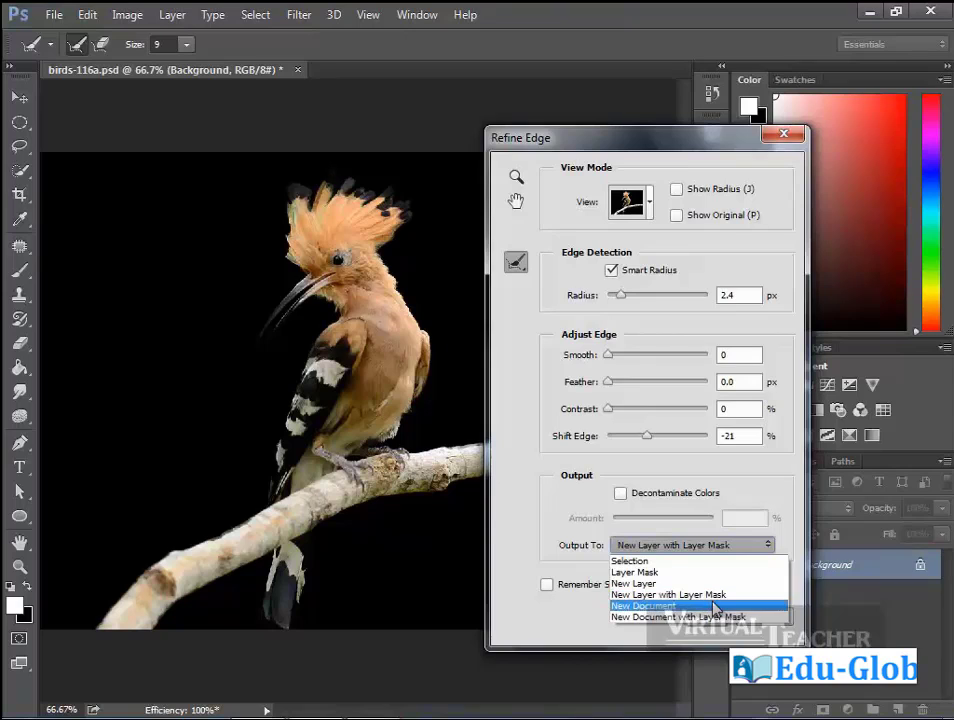
{"action": "left_click", "coordinate": [716, 599]}
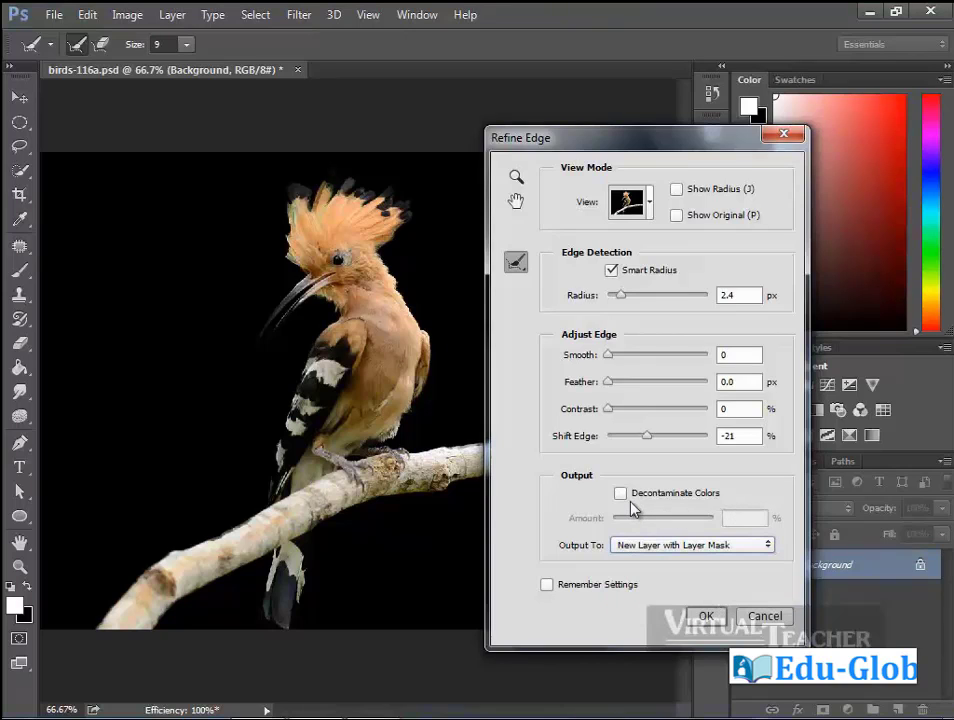
Apply Refine Edge, then add a new empty layer above the Background layer.
{"action": "left_click", "coordinate": [706, 616]}
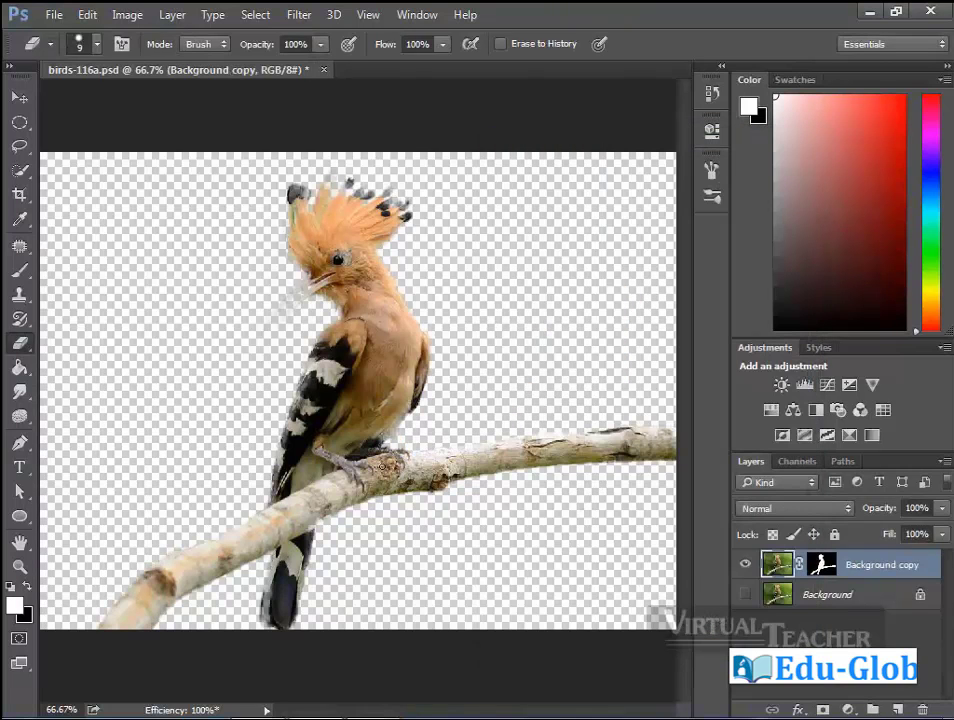
{"action": "left_click", "coordinate": [855, 596]}
{"action": "left_click", "coordinate": [873, 709]}
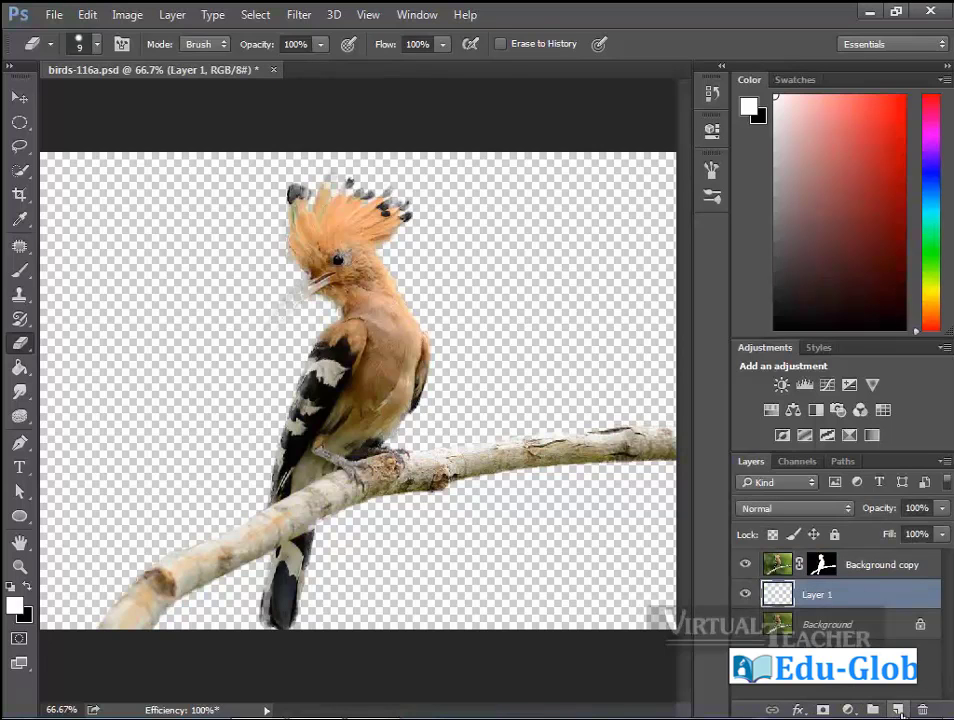
Set the foreground color to olive 605b05 and fill Layer 1 with it.
{"action": "left_click", "coordinate": [14, 603]}
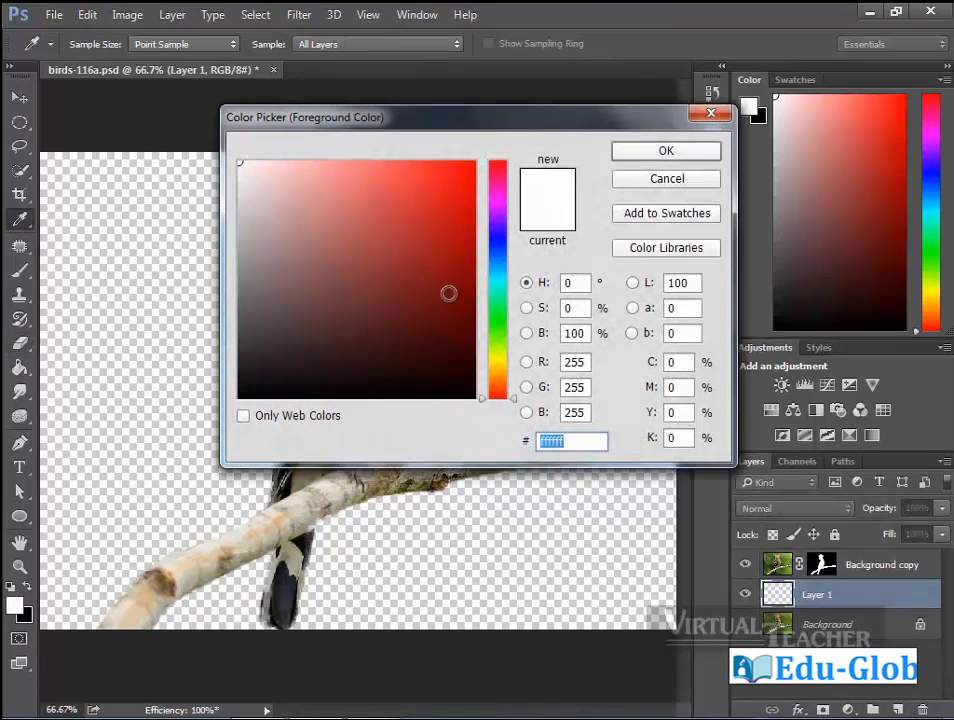
{"action": "left_click_drag", "start_coordinate": [464, 278], "coordinate": [490, 361]}
{"action": "left_click", "coordinate": [462, 309]}
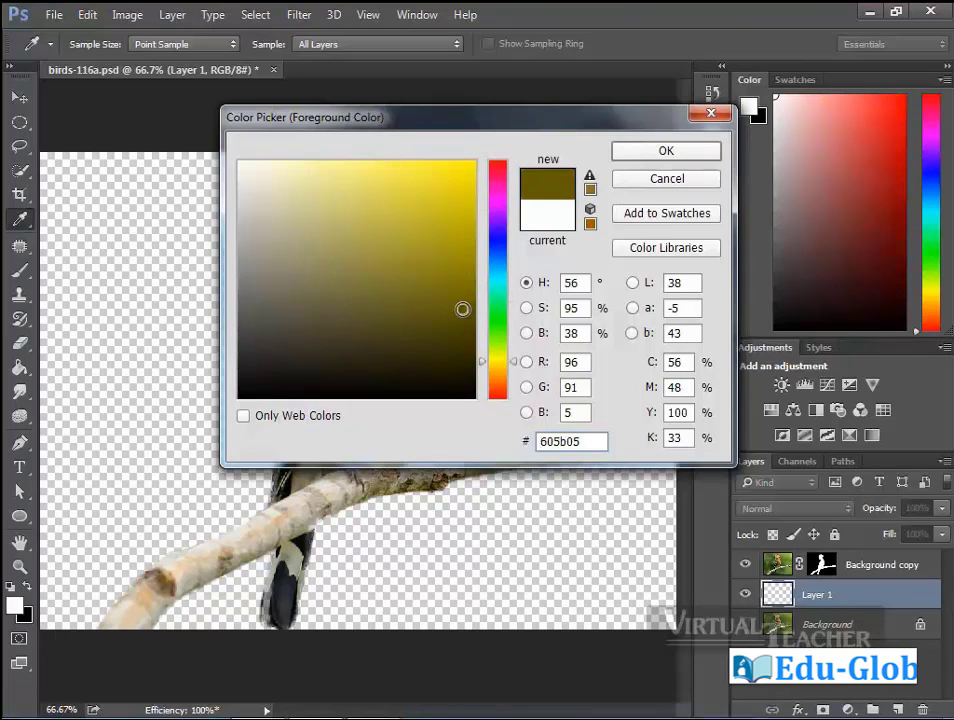
{"action": "left_click", "coordinate": [666, 151]}
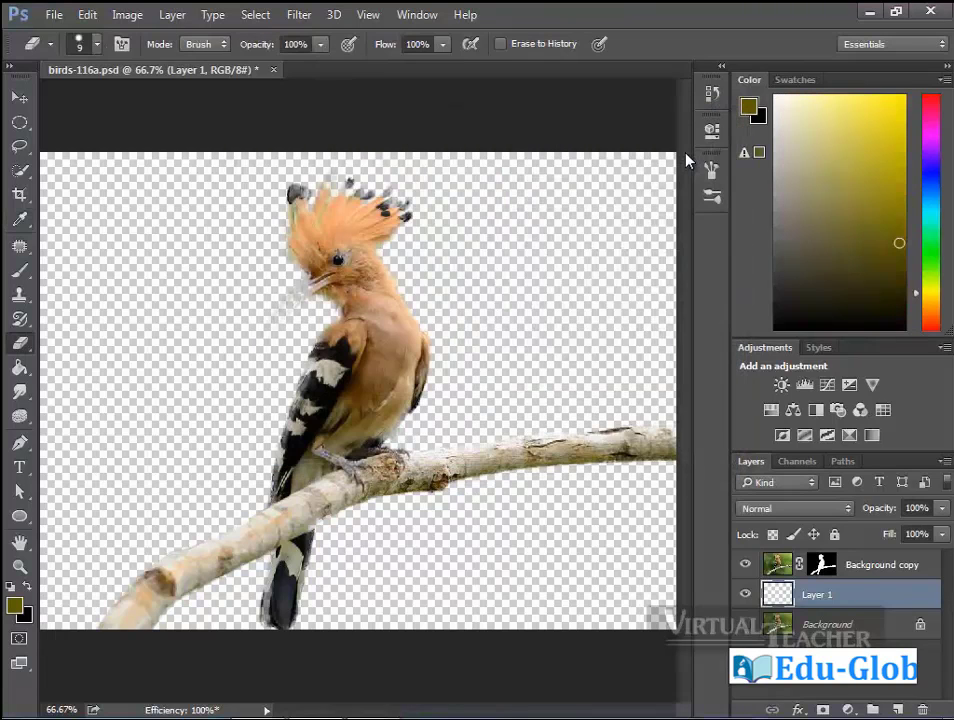
{"action": "key", "text": "alt+BackSpace"}
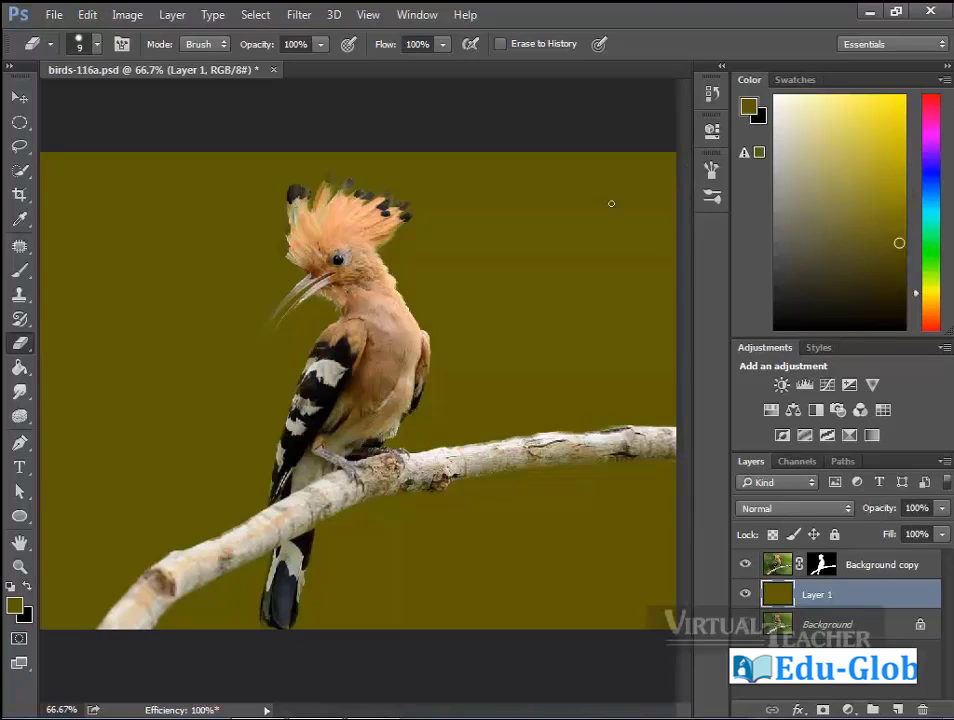
Zoom in on the head and paint white along the upper beak in the Background copy mask.
{"action": "scroll", "coordinate": [430, 300], "scroll_direction": "up", "scroll_amount": 3}
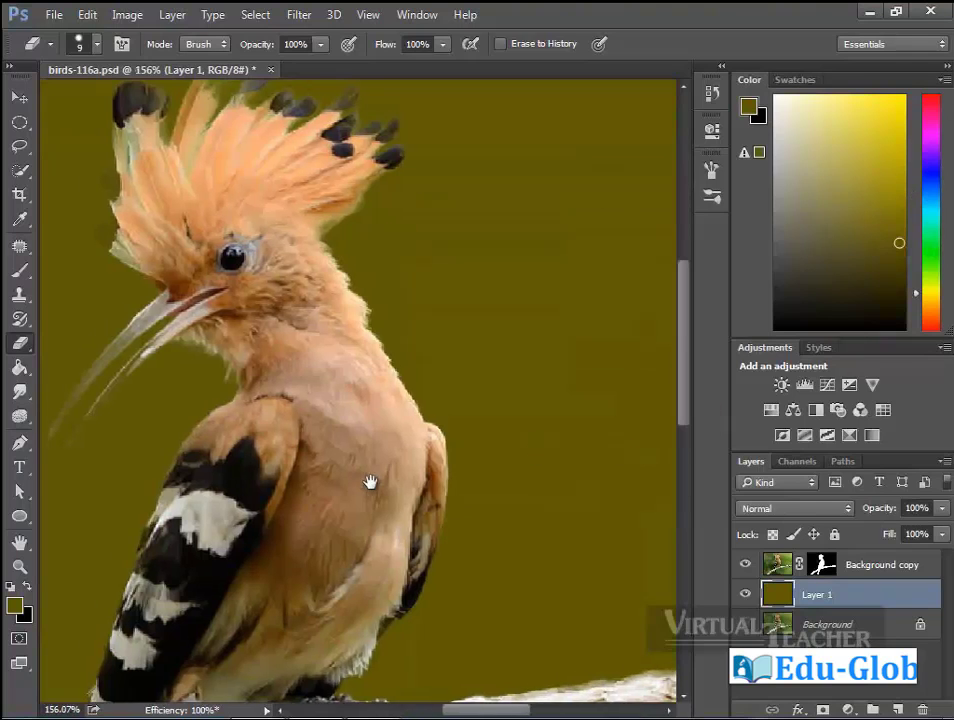
{"action": "left_click_drag", "start_coordinate": [370, 483], "coordinate": [375, 483]}
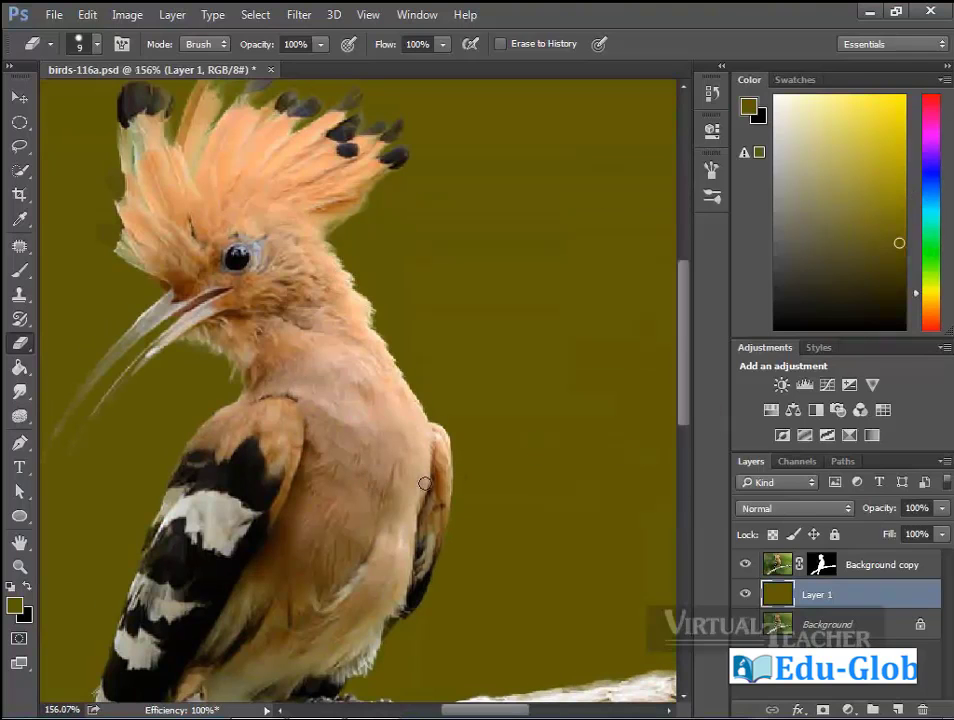
{"action": "left_click_drag", "start_coordinate": [341, 541], "coordinate": [354, 530]}
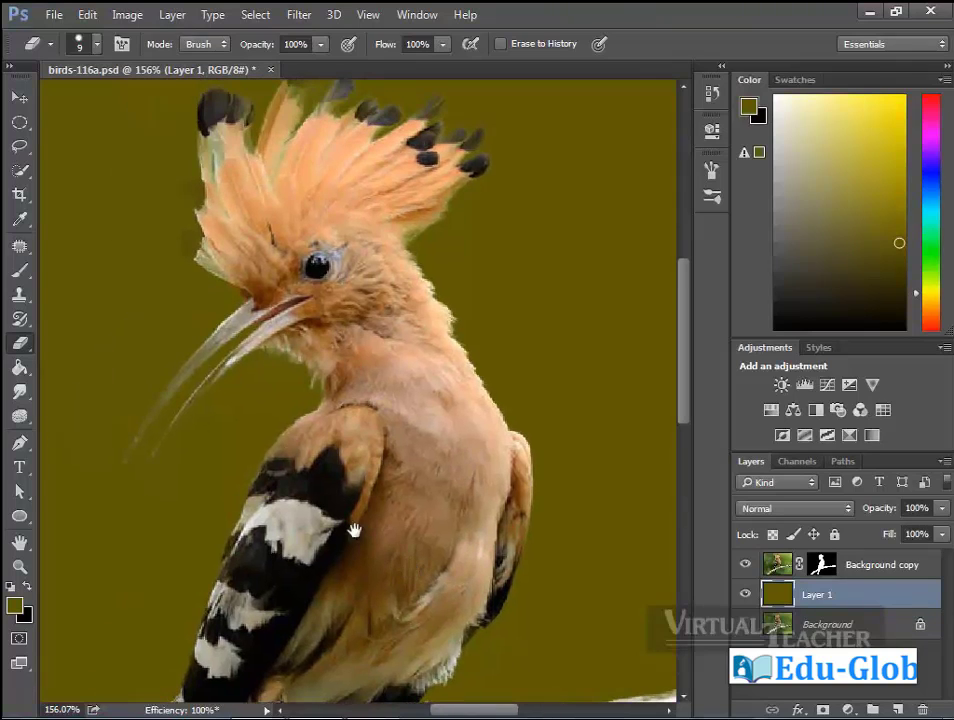
{"action": "left_click", "coordinate": [824, 568]}
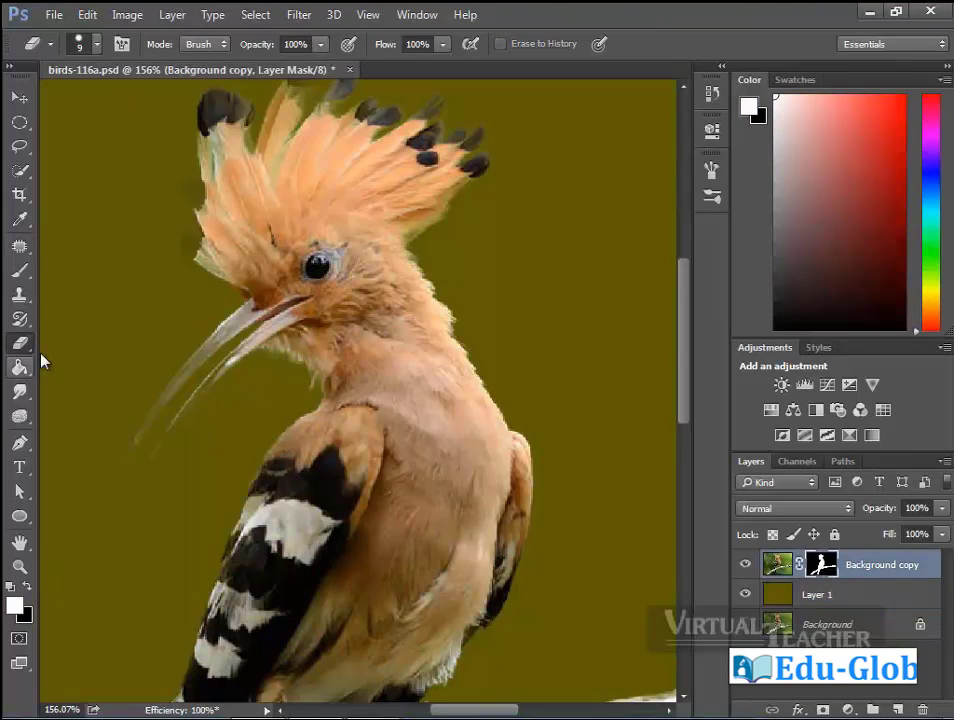
{"action": "left_click", "coordinate": [22, 272]}
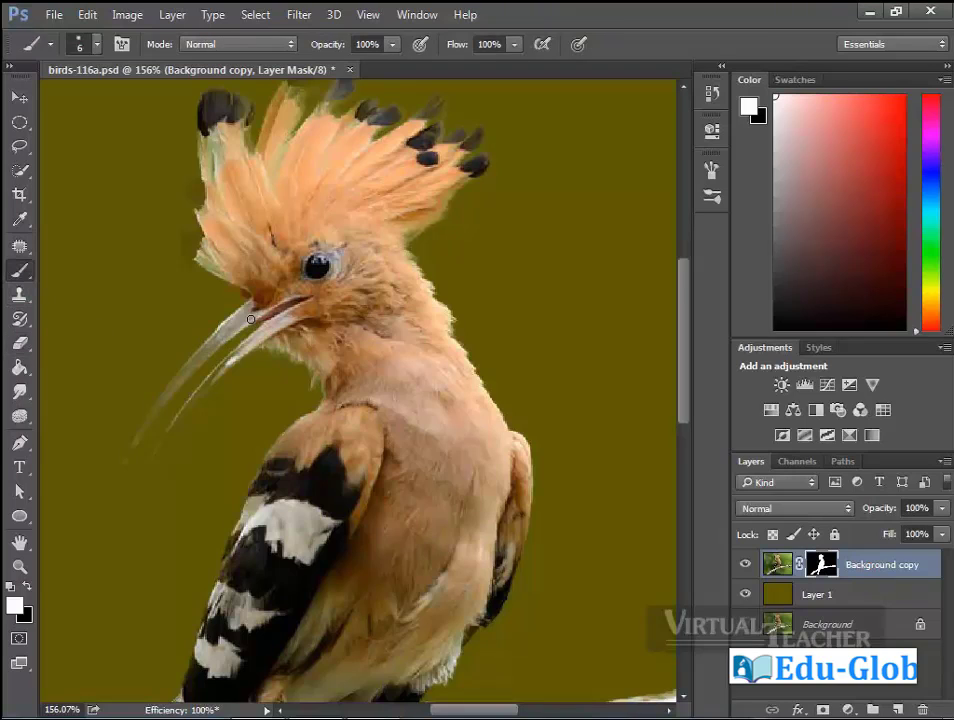
{"action": "left_click_drag", "start_coordinate": [245, 316], "coordinate": [174, 384]}
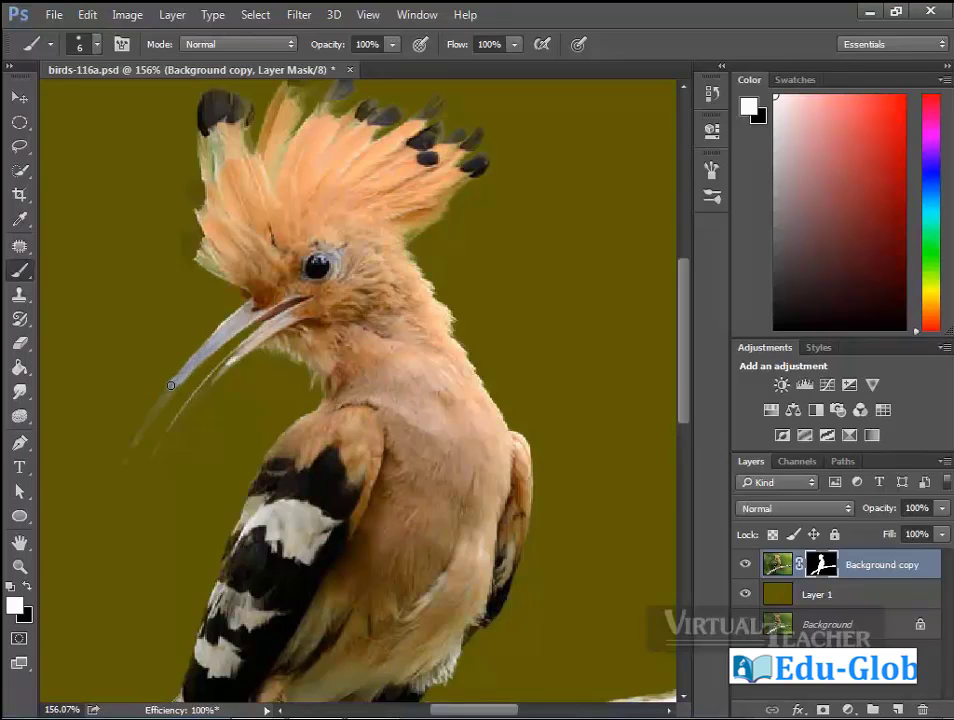
At 350% zoom, repaint the upper beak out to its tip with a smaller brush.
{"action": "scroll", "coordinate": [373, 569], "scroll_direction": "up", "scroll_amount": 2}
{"action": "scroll", "coordinate": [185, 351], "scroll_direction": "up", "scroll_amount": 2}
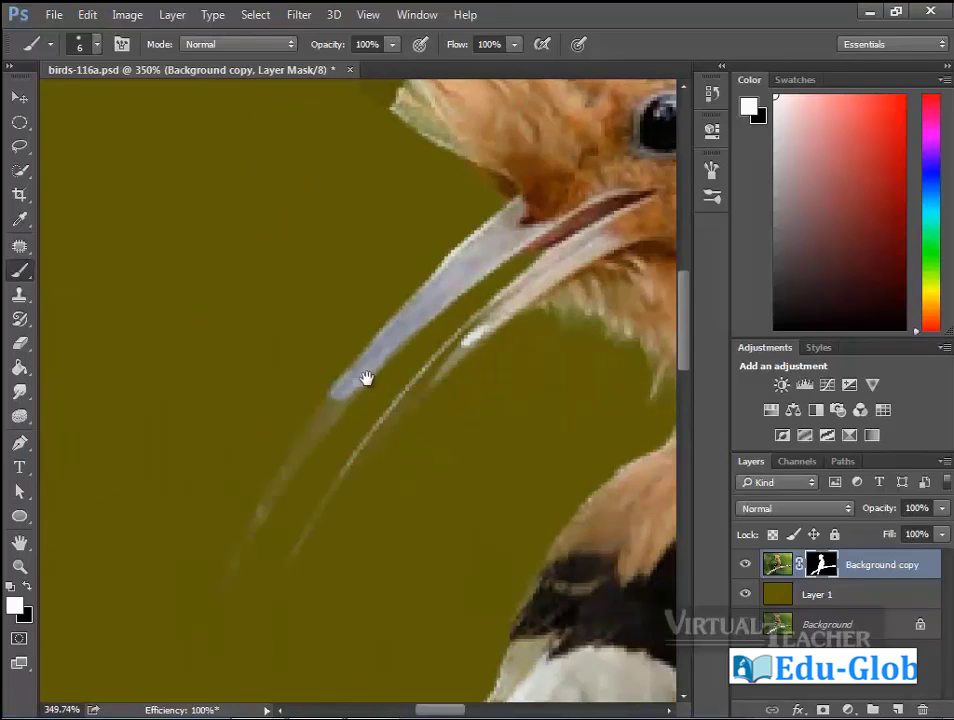
{"action": "left_click_drag", "start_coordinate": [343, 390], "coordinate": [259, 518]}
{"action": "key", "text": "bracketleft"}
{"action": "key", "text": "bracketleft"}
{"action": "key", "text": "bracketleft"}
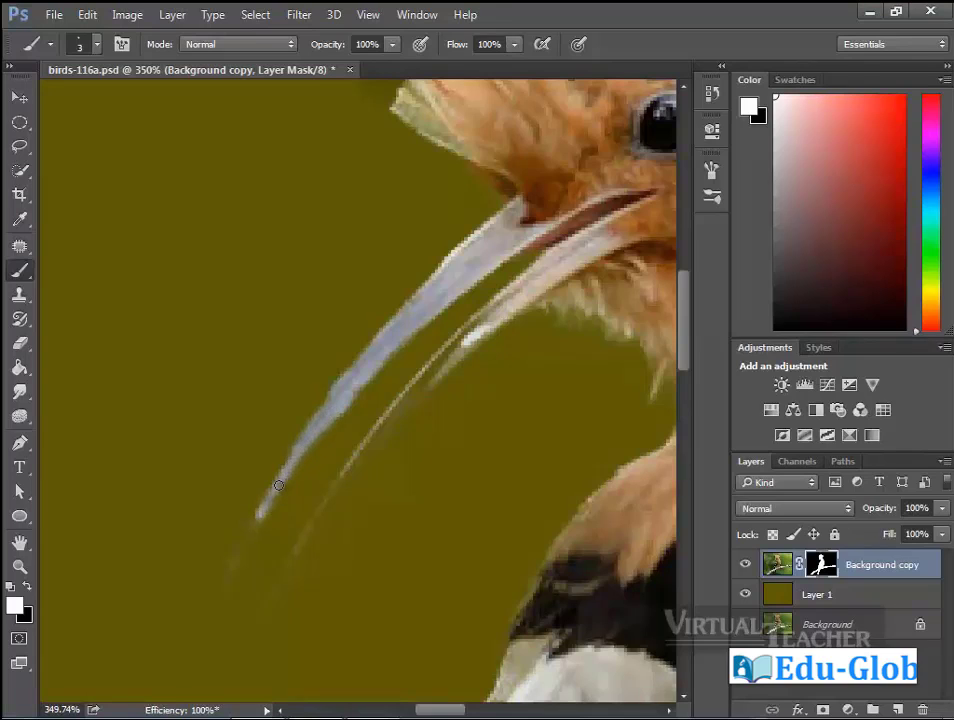
{"action": "left_click_drag", "start_coordinate": [260, 512], "coordinate": [231, 570]}
{"action": "left_click_drag", "start_coordinate": [301, 422], "coordinate": [301, 458]}
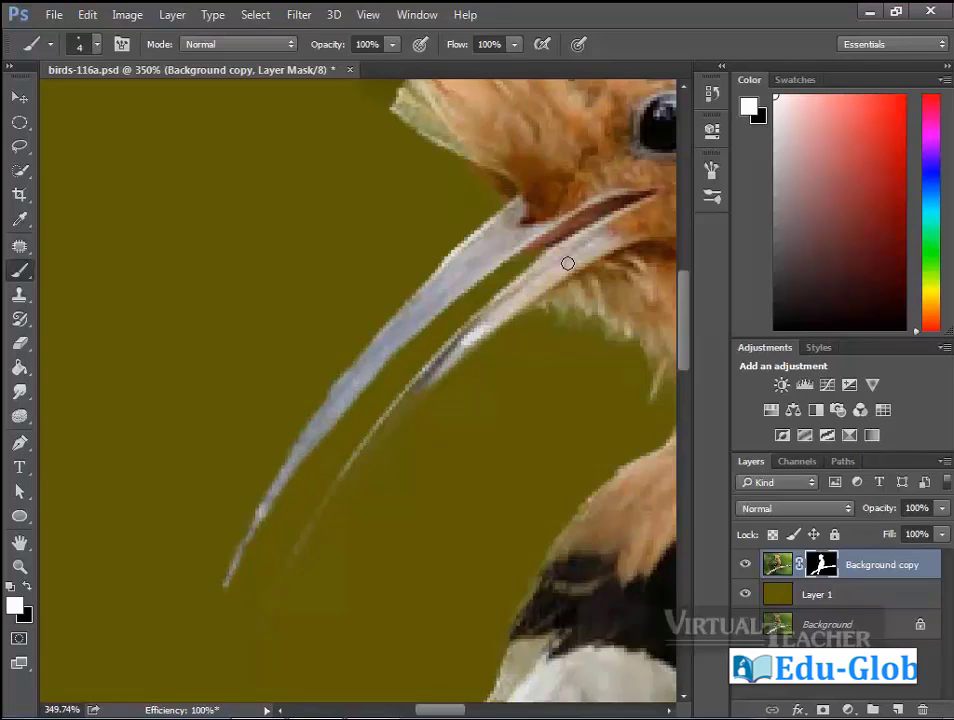
Paint the lower mandible's edge back into the mask down to its tip.
{"action": "key", "text": "bracketright"}
{"action": "key", "text": "bracketright"}
{"action": "left_click_drag", "start_coordinate": [494, 311], "coordinate": [383, 425]}
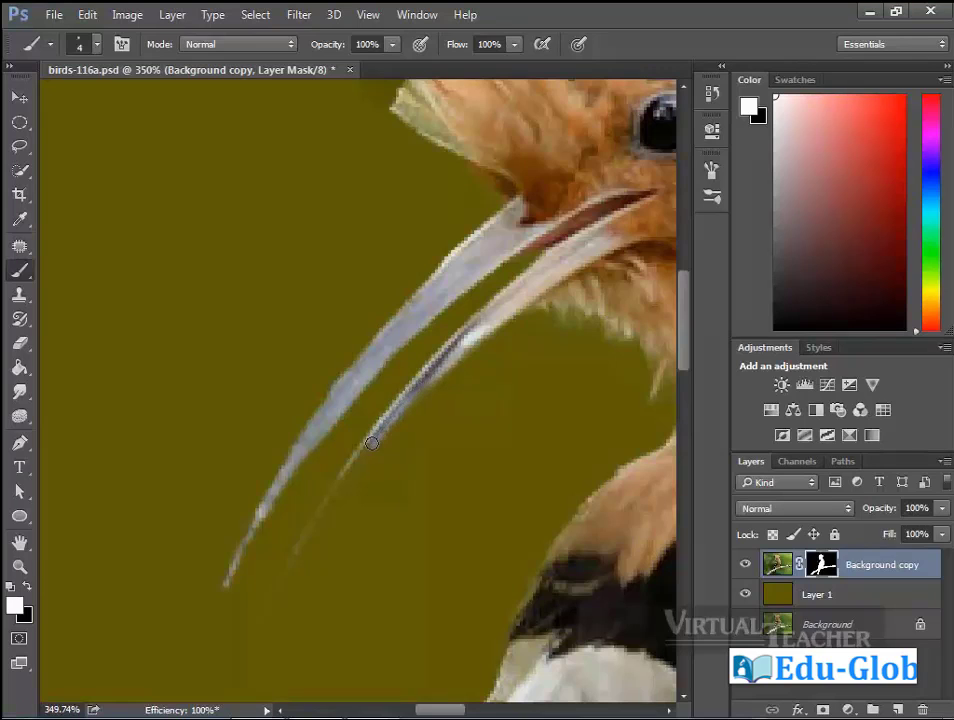
{"action": "key", "text": "bracketleft"}
{"action": "key", "text": "bracketleft"}
{"action": "left_click_drag", "start_coordinate": [383, 425], "coordinate": [255, 620]}
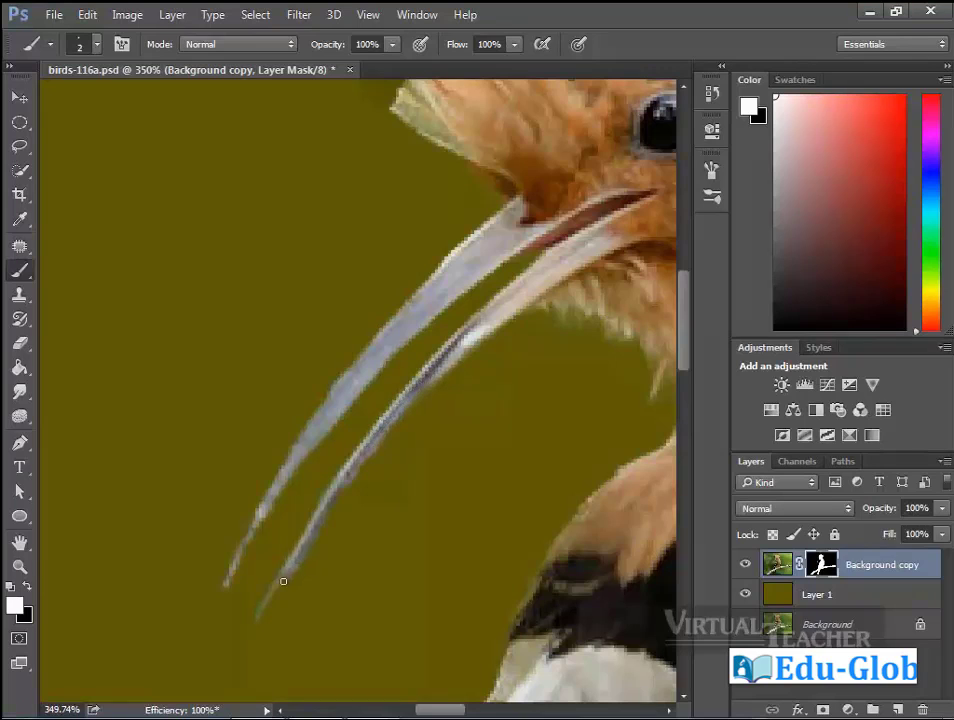
{"action": "left_click_drag", "start_coordinate": [283, 581], "coordinate": [251, 635]}
Erase stray pixels off both beak tips, then fit the whole image at 66.7%.
{"action": "left_click", "coordinate": [19, 342]}
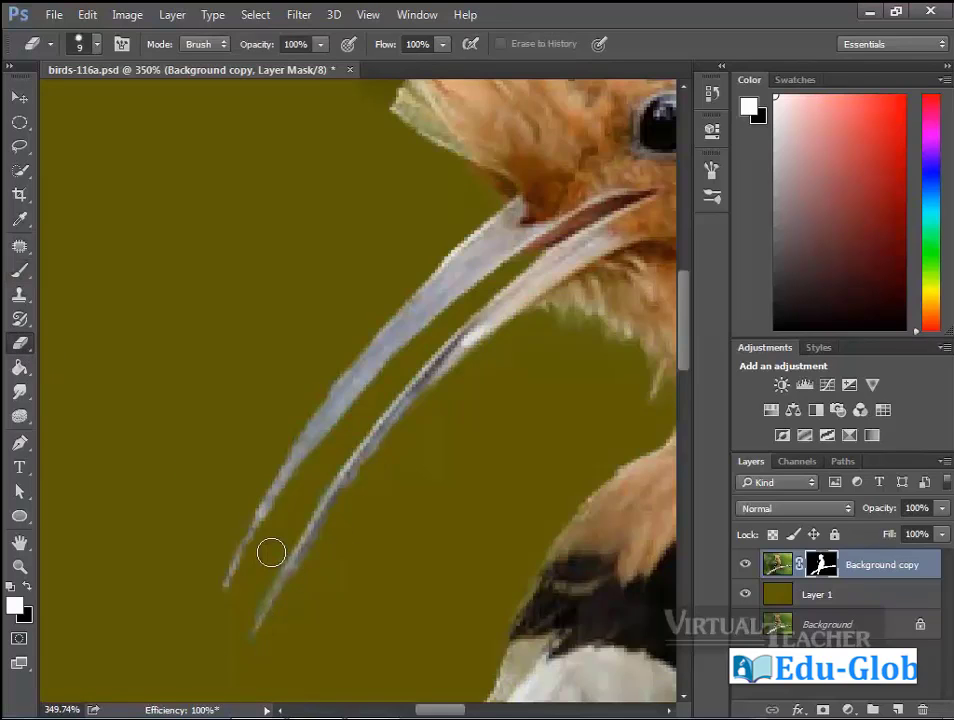
{"action": "key", "text": "bracketleft"}
{"action": "key", "text": "bracketleft"}
{"action": "key", "text": "bracketleft"}
{"action": "left_click_drag", "start_coordinate": [267, 566], "coordinate": [244, 623]}
{"action": "left_click_drag", "start_coordinate": [230, 532], "coordinate": [194, 611]}
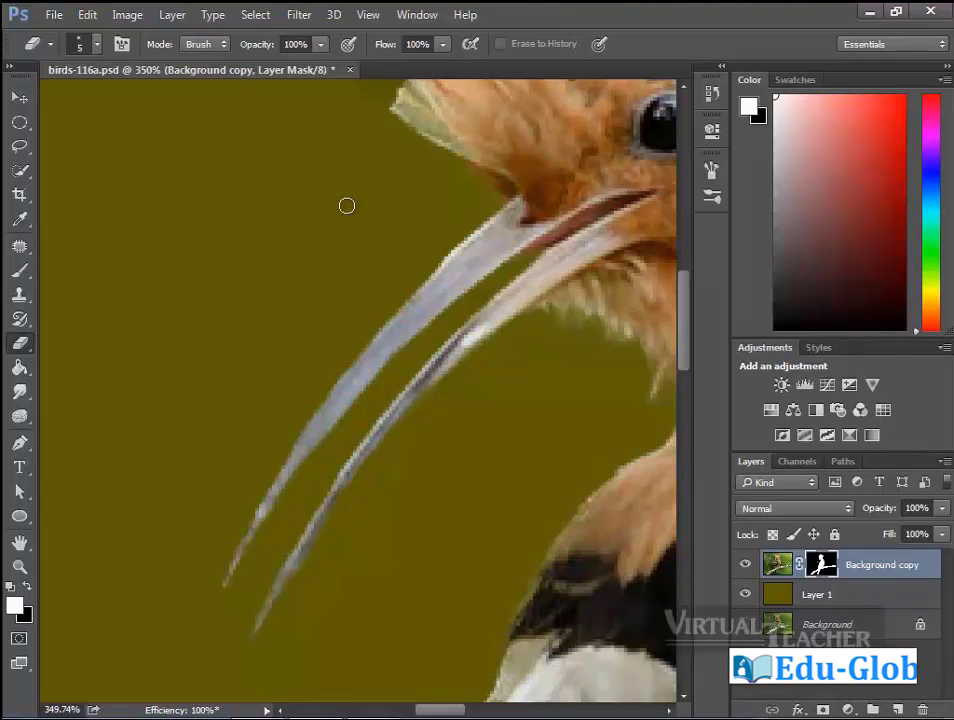
{"action": "key", "text": "ctrl+0"}
{"action": "key", "text": "b"}
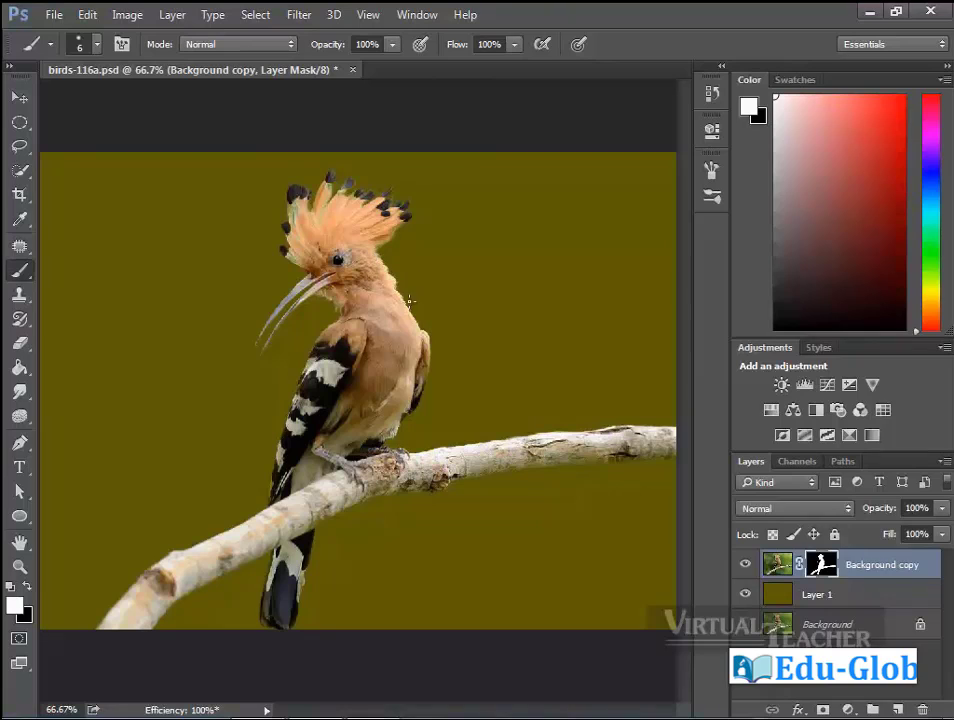